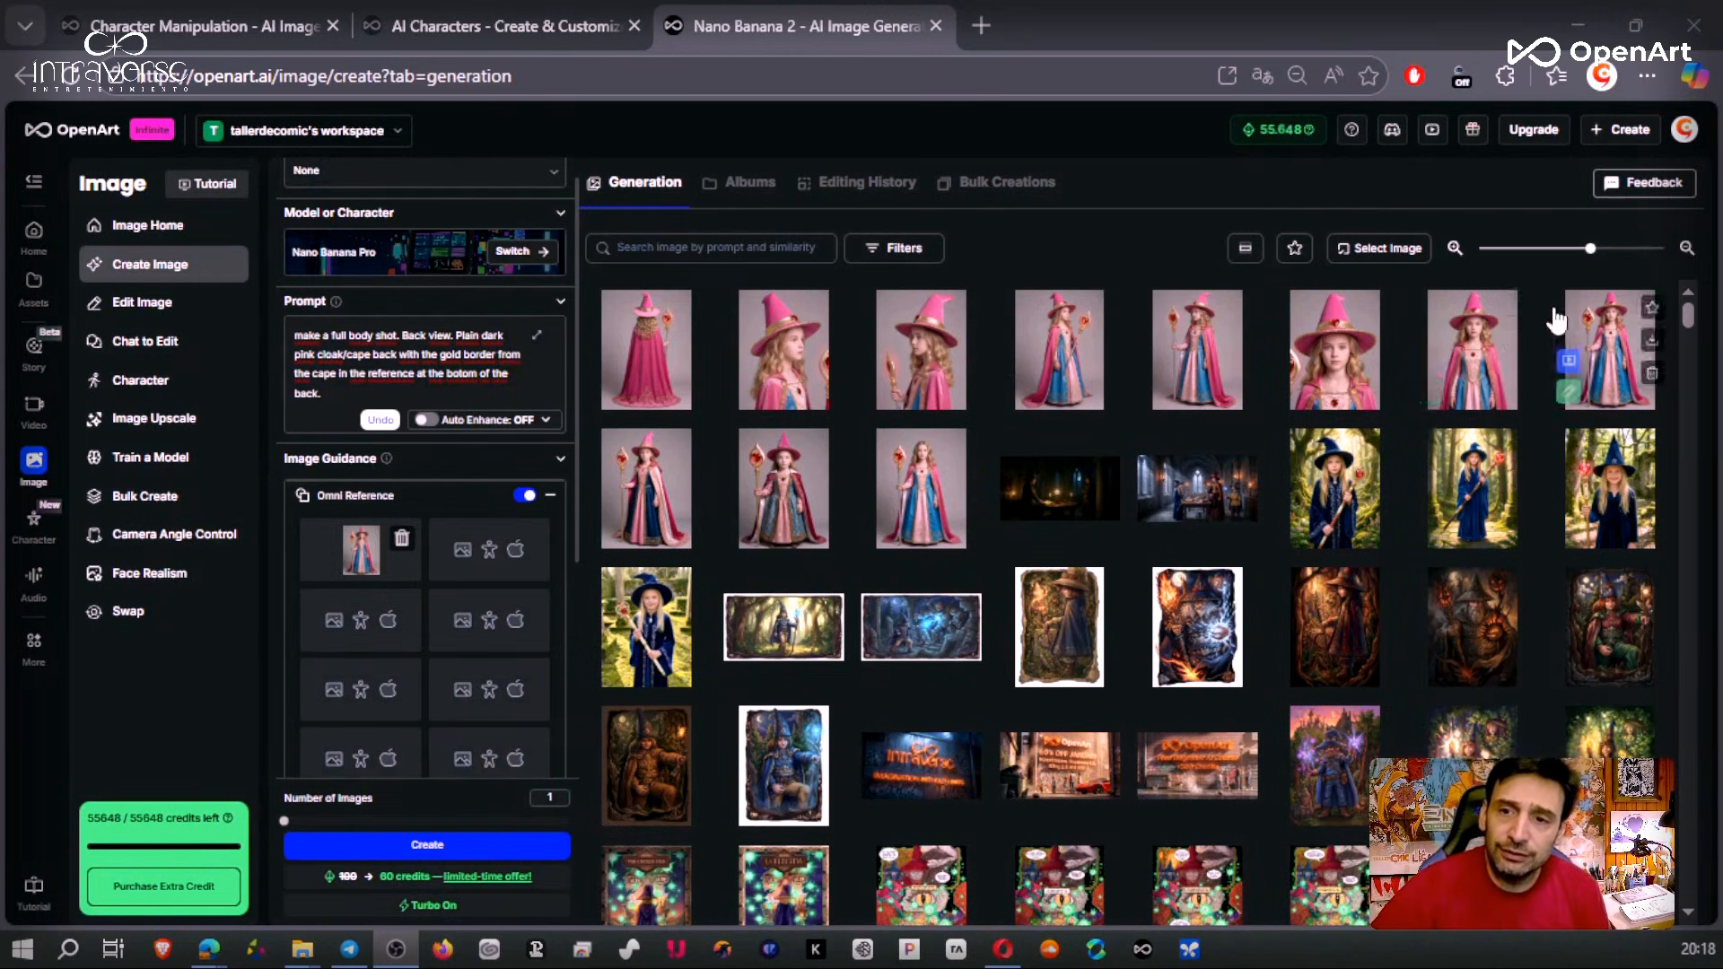
- Review the generated pink-hat sorceress images one by one, from the full-body front view through the head and profile shots to the back view
click(1590, 355)
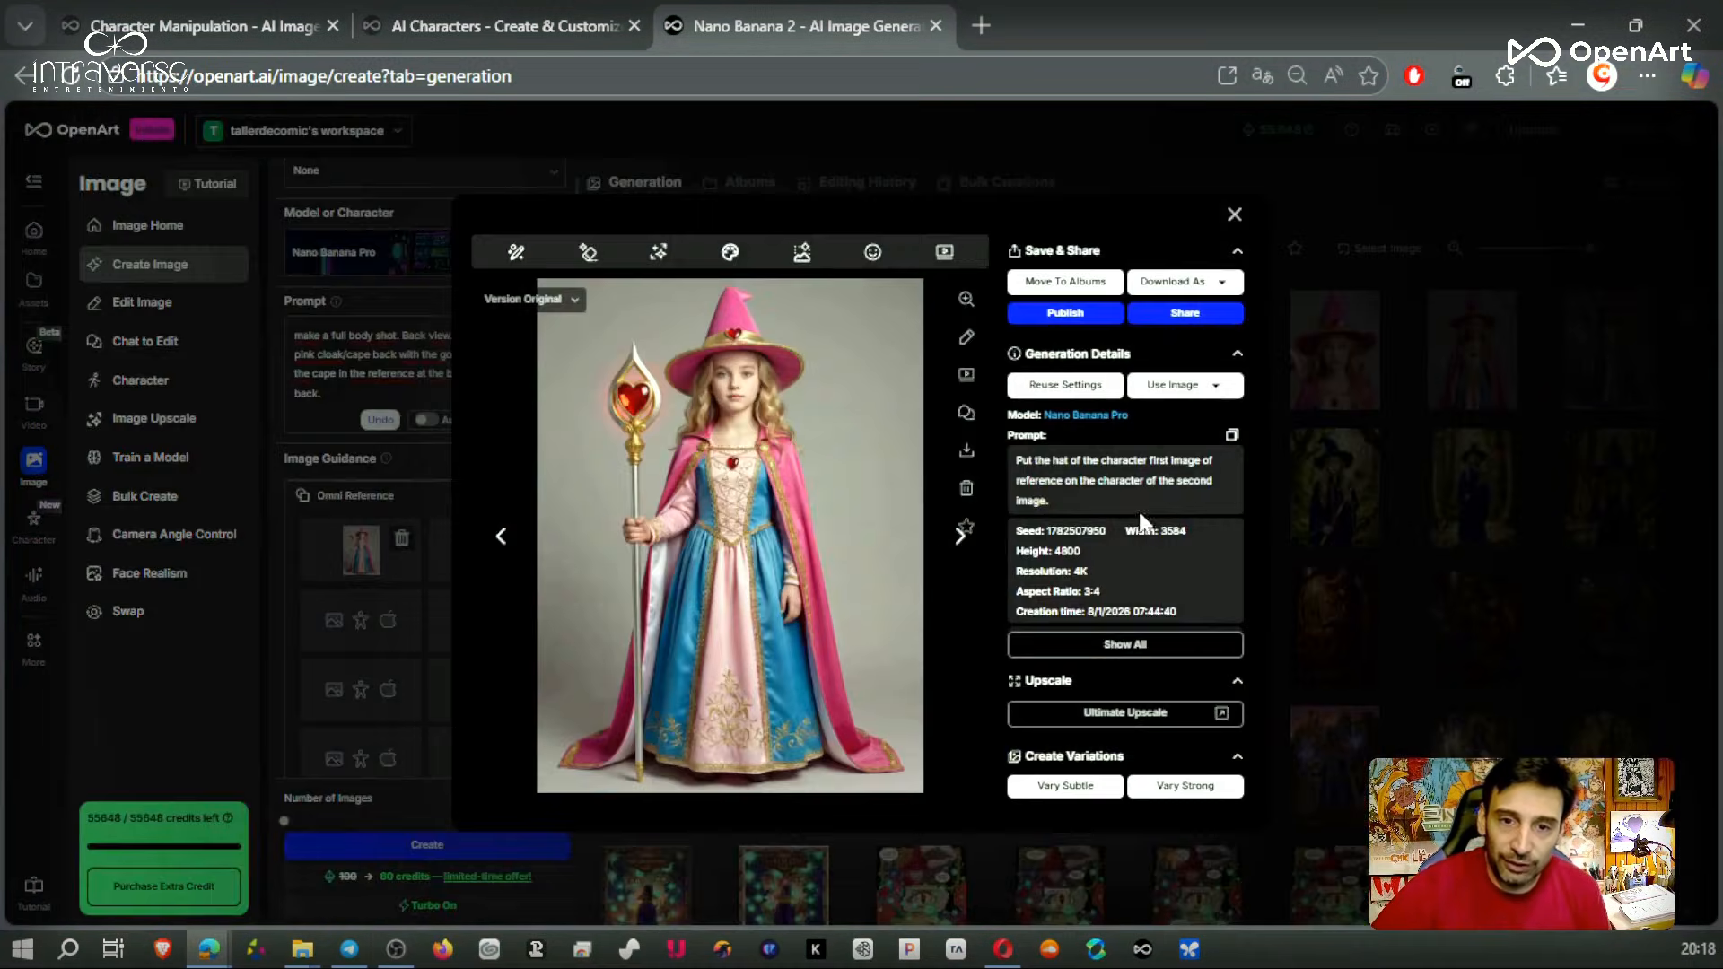
click(501, 538)
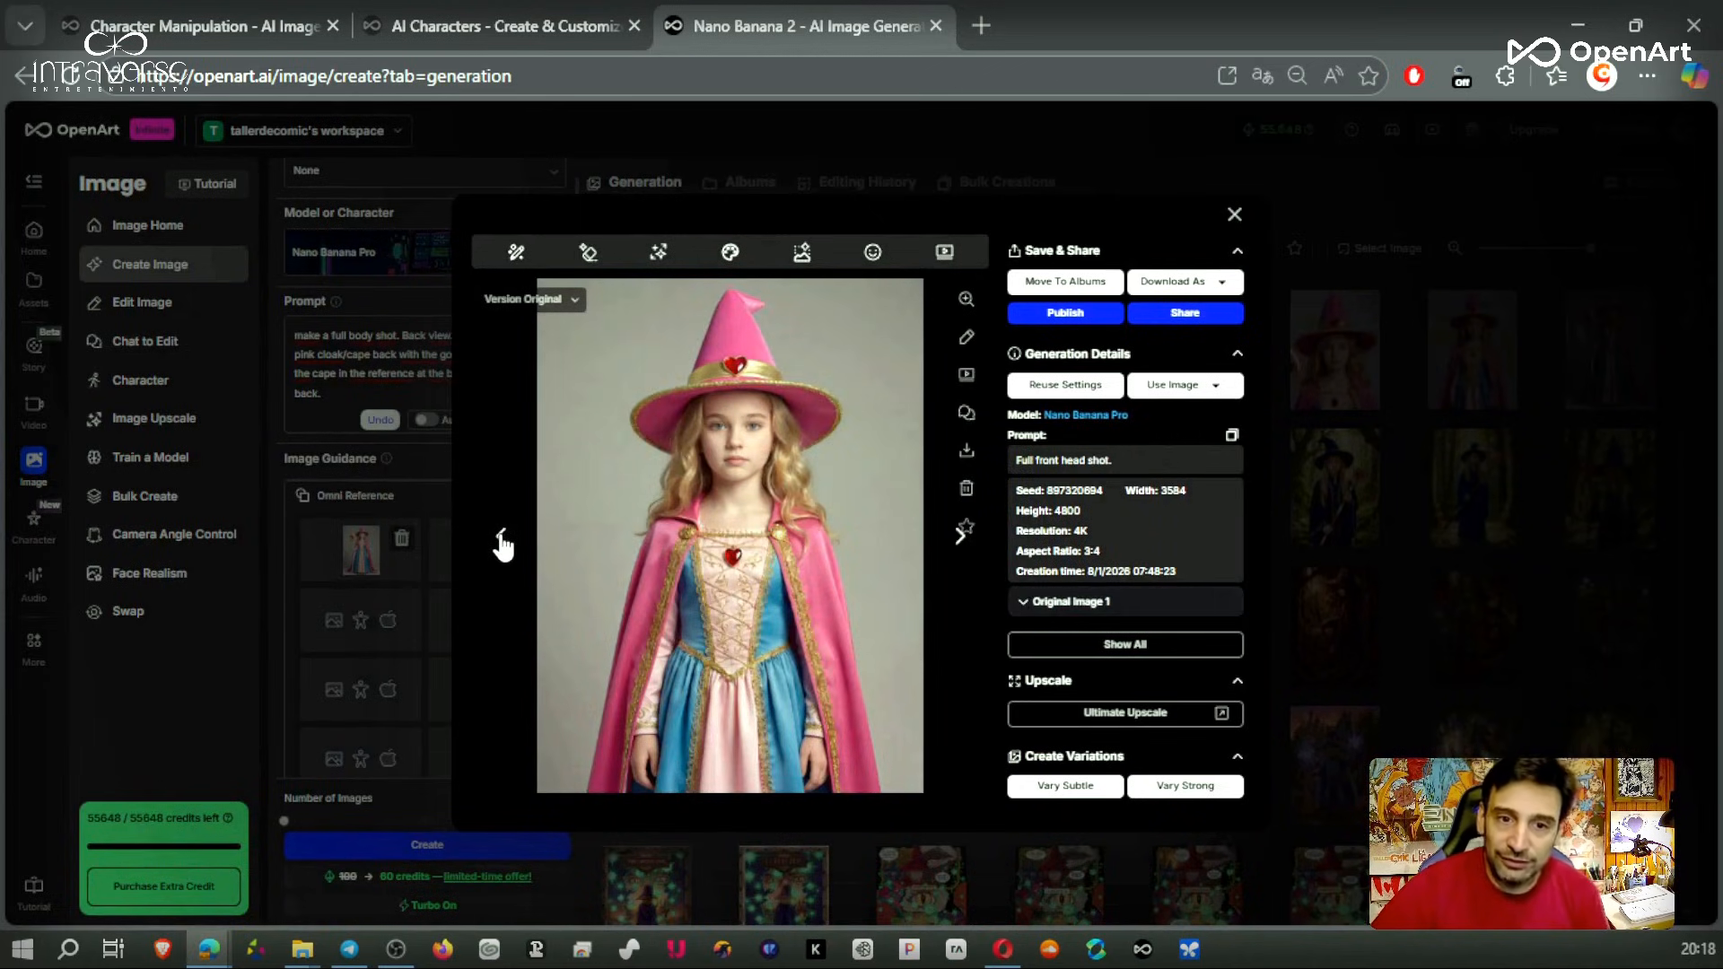
click(501, 540)
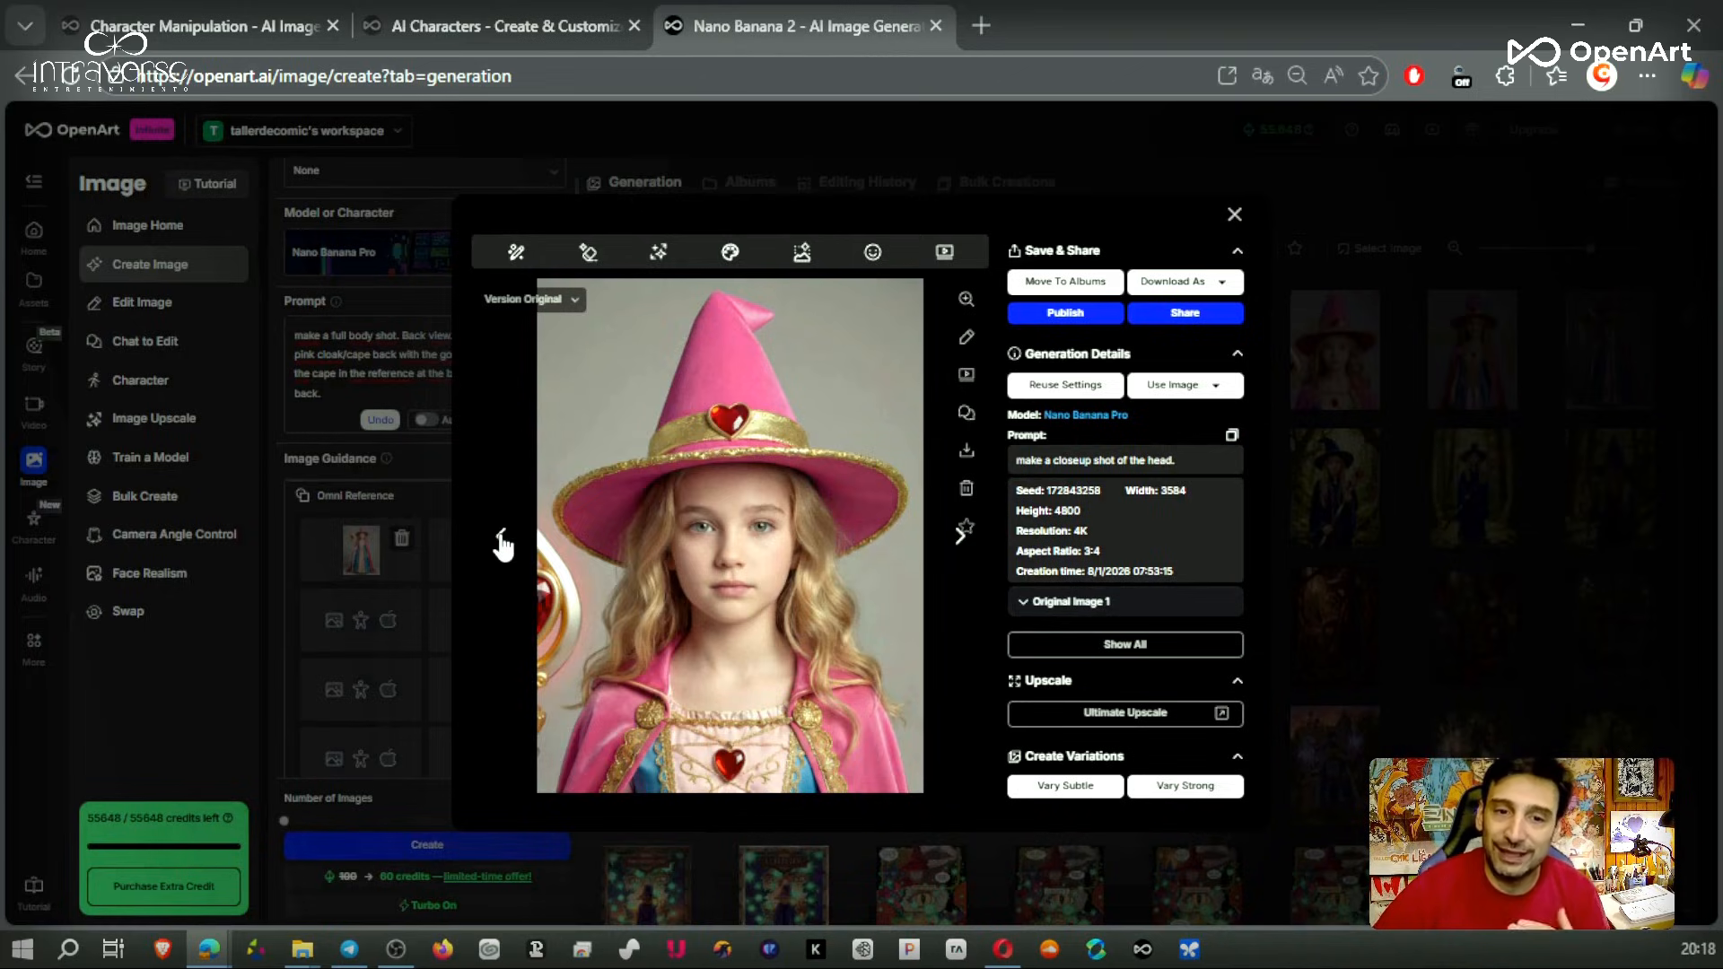
click(501, 540)
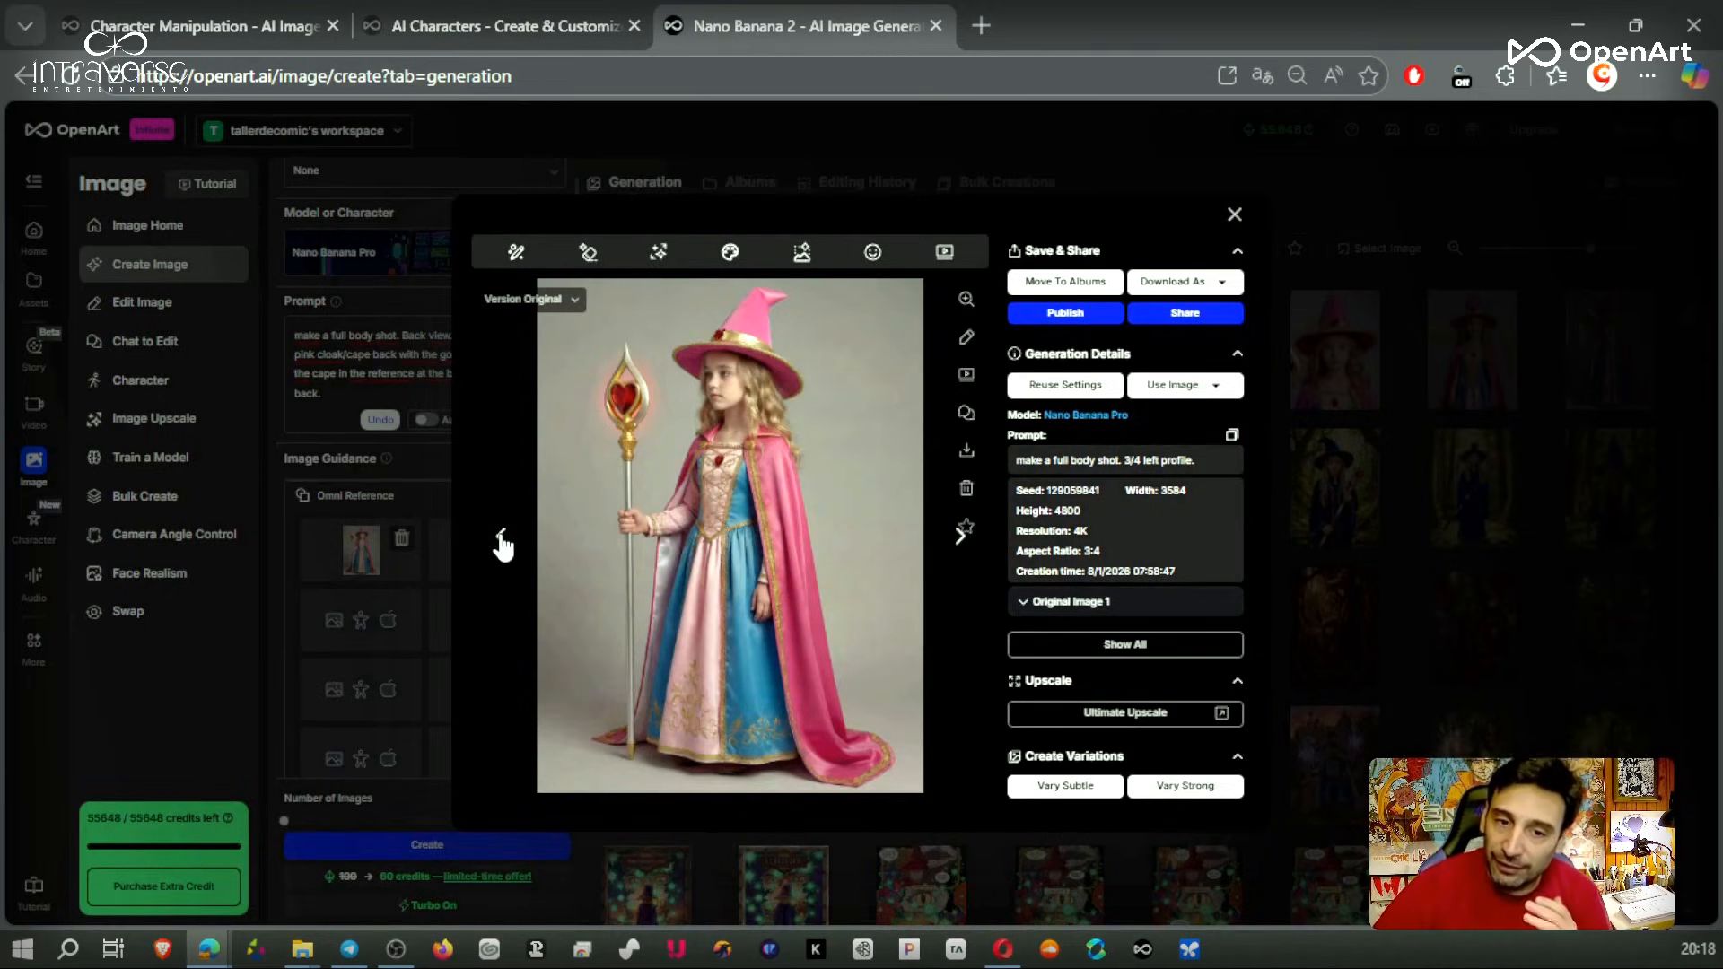
click(500, 539)
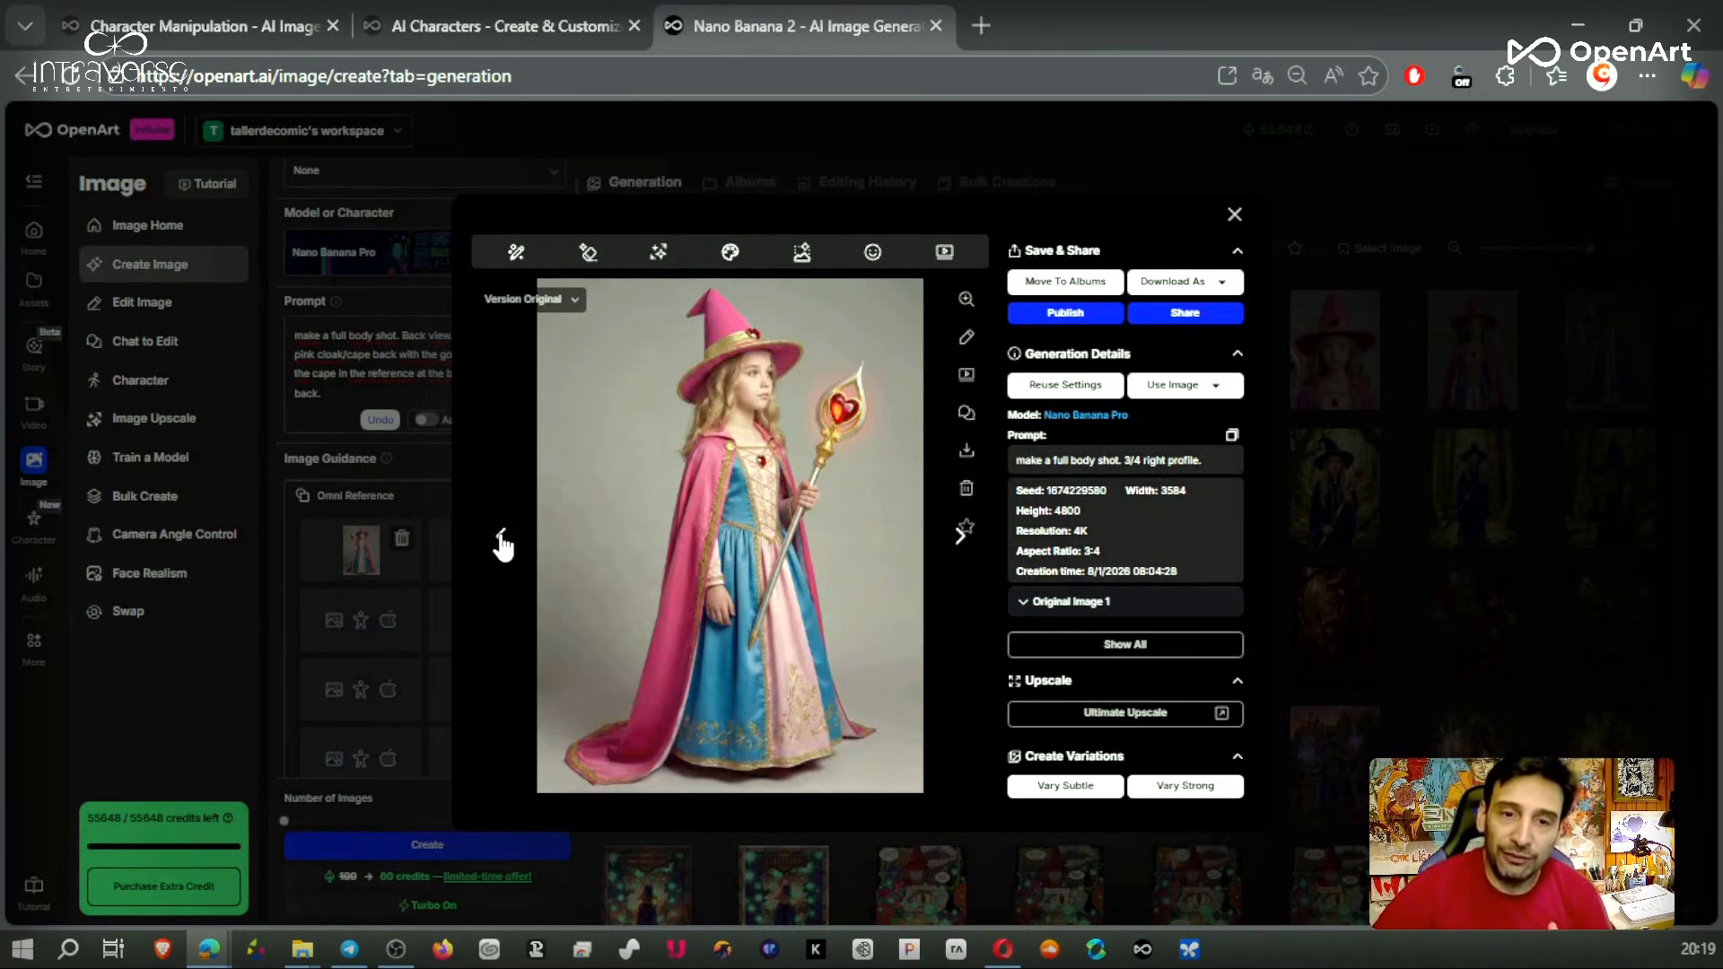
click(500, 539)
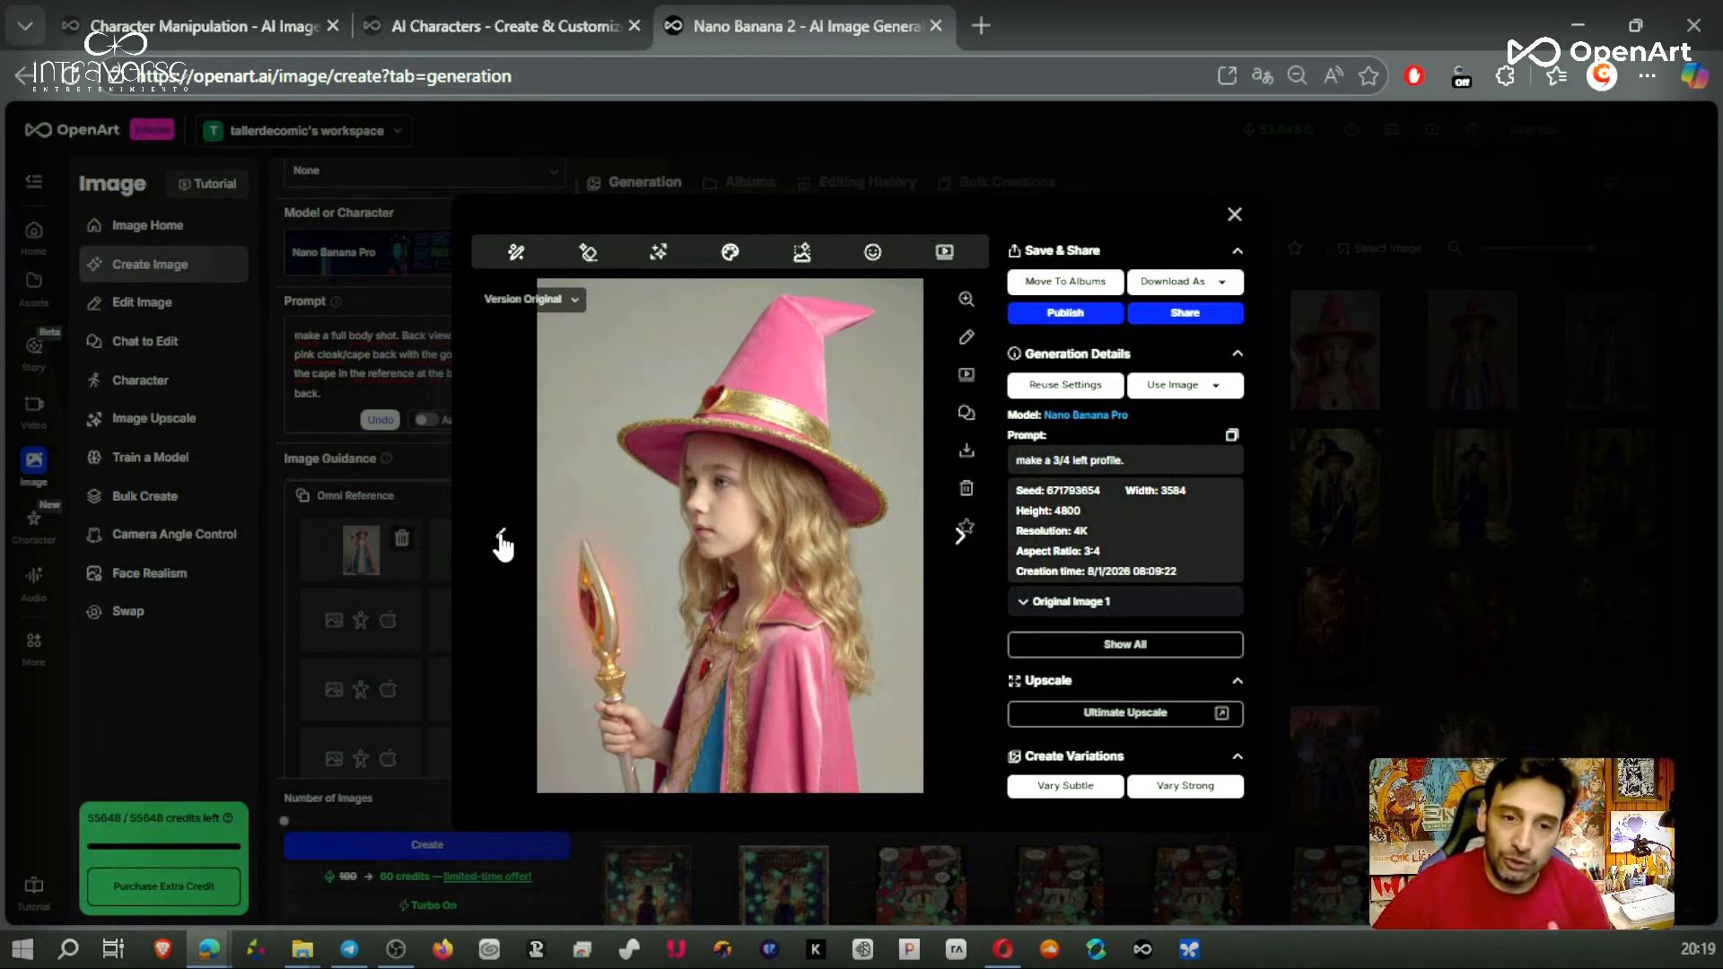
click(501, 539)
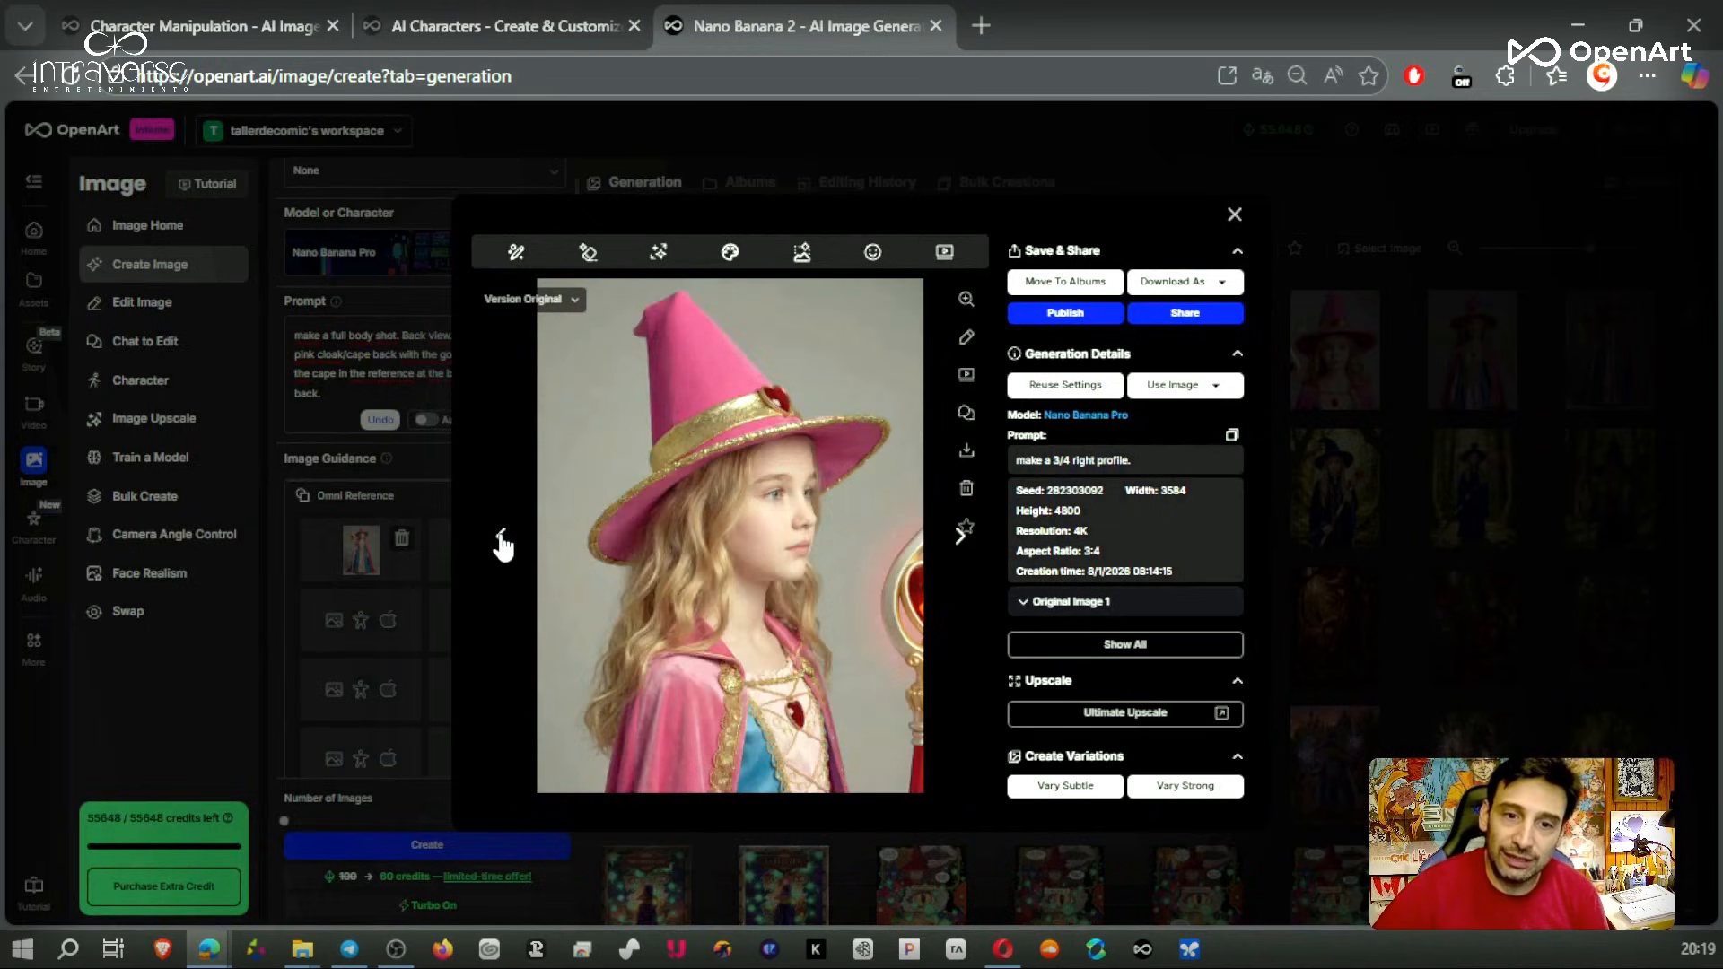
click(500, 539)
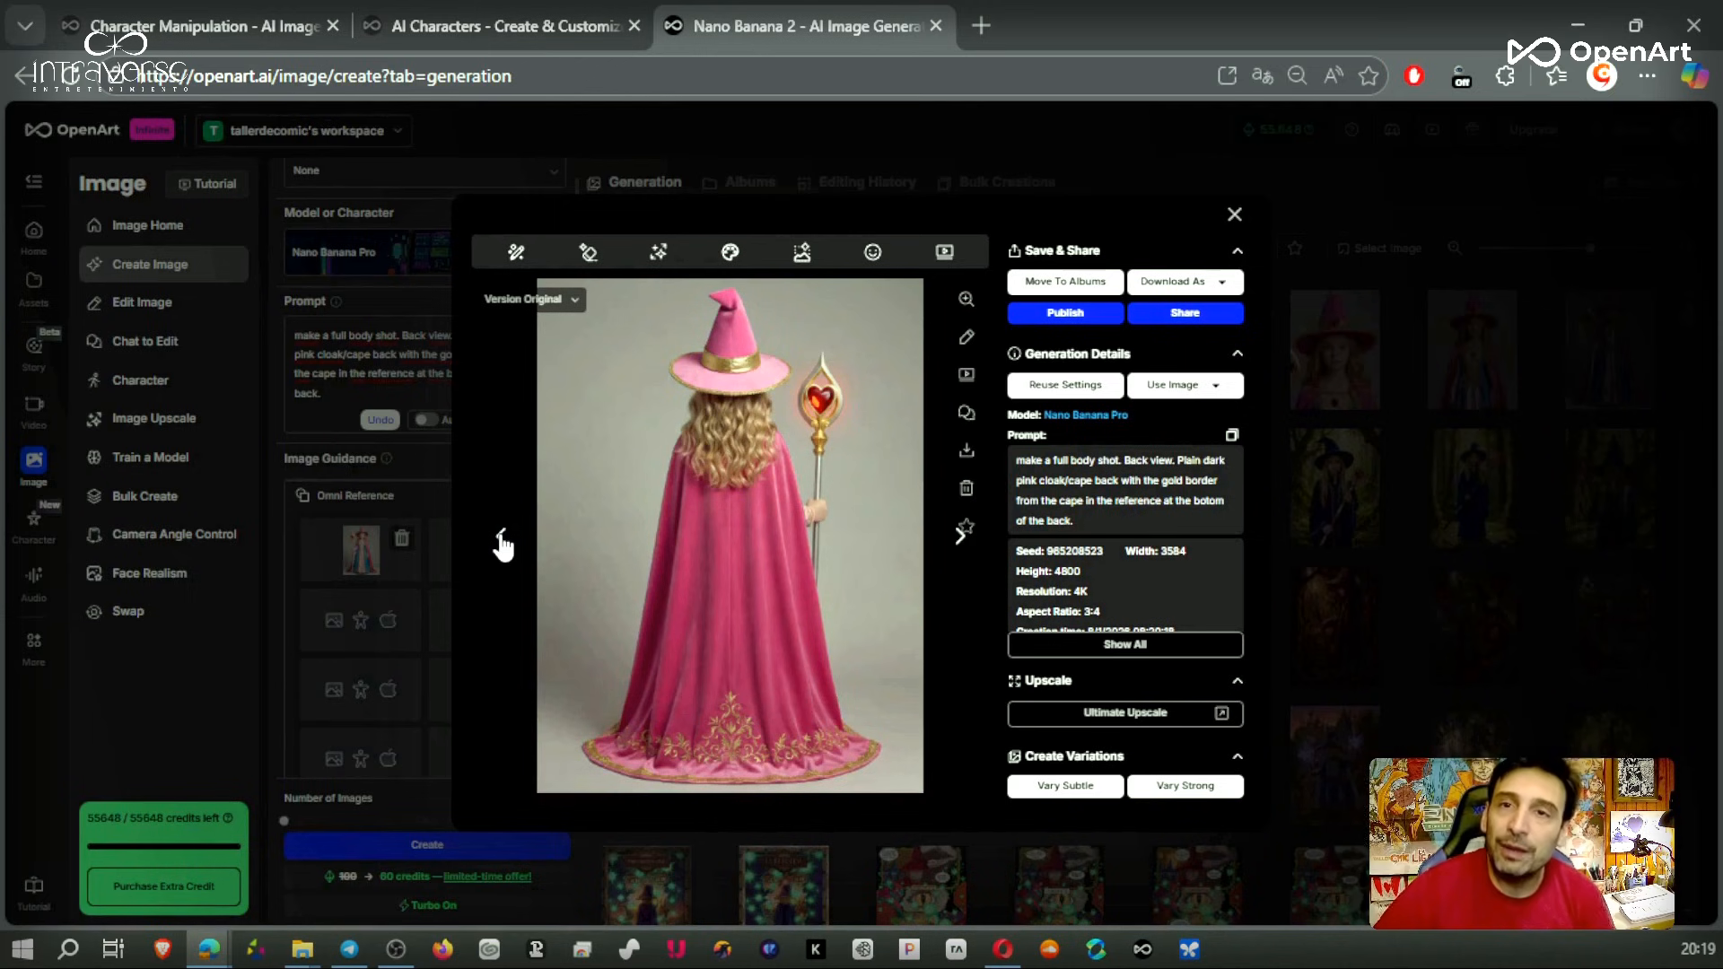
click(1235, 214)
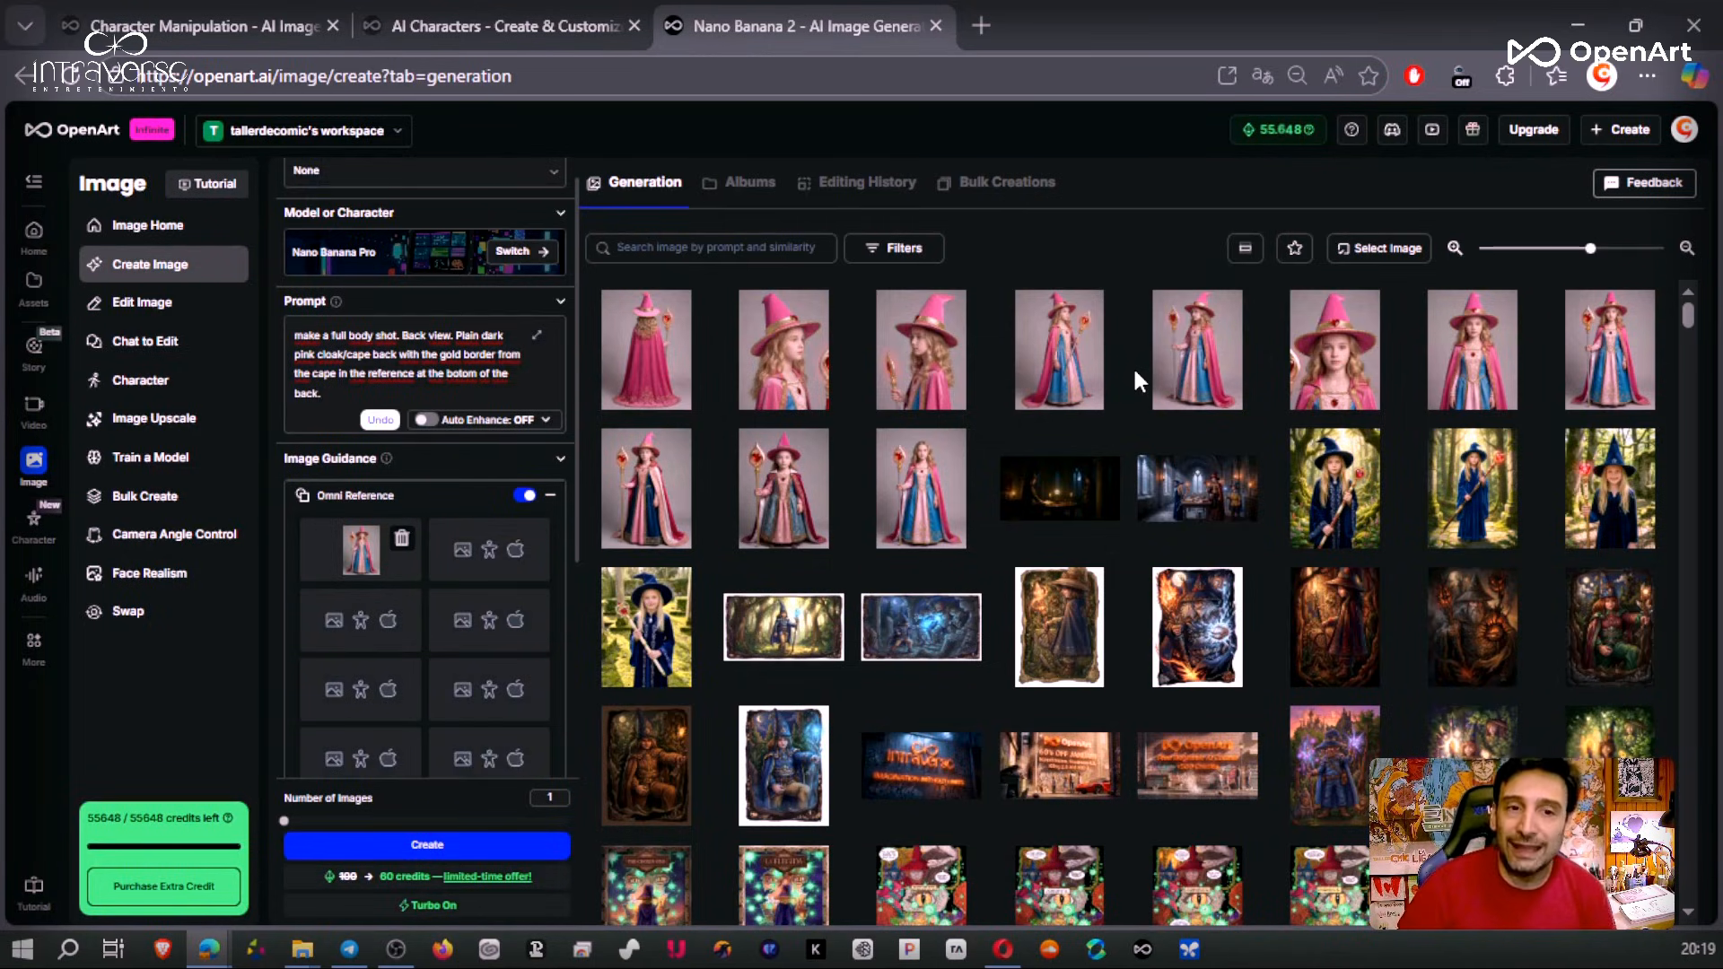
scroll(481, 595, down, 4)
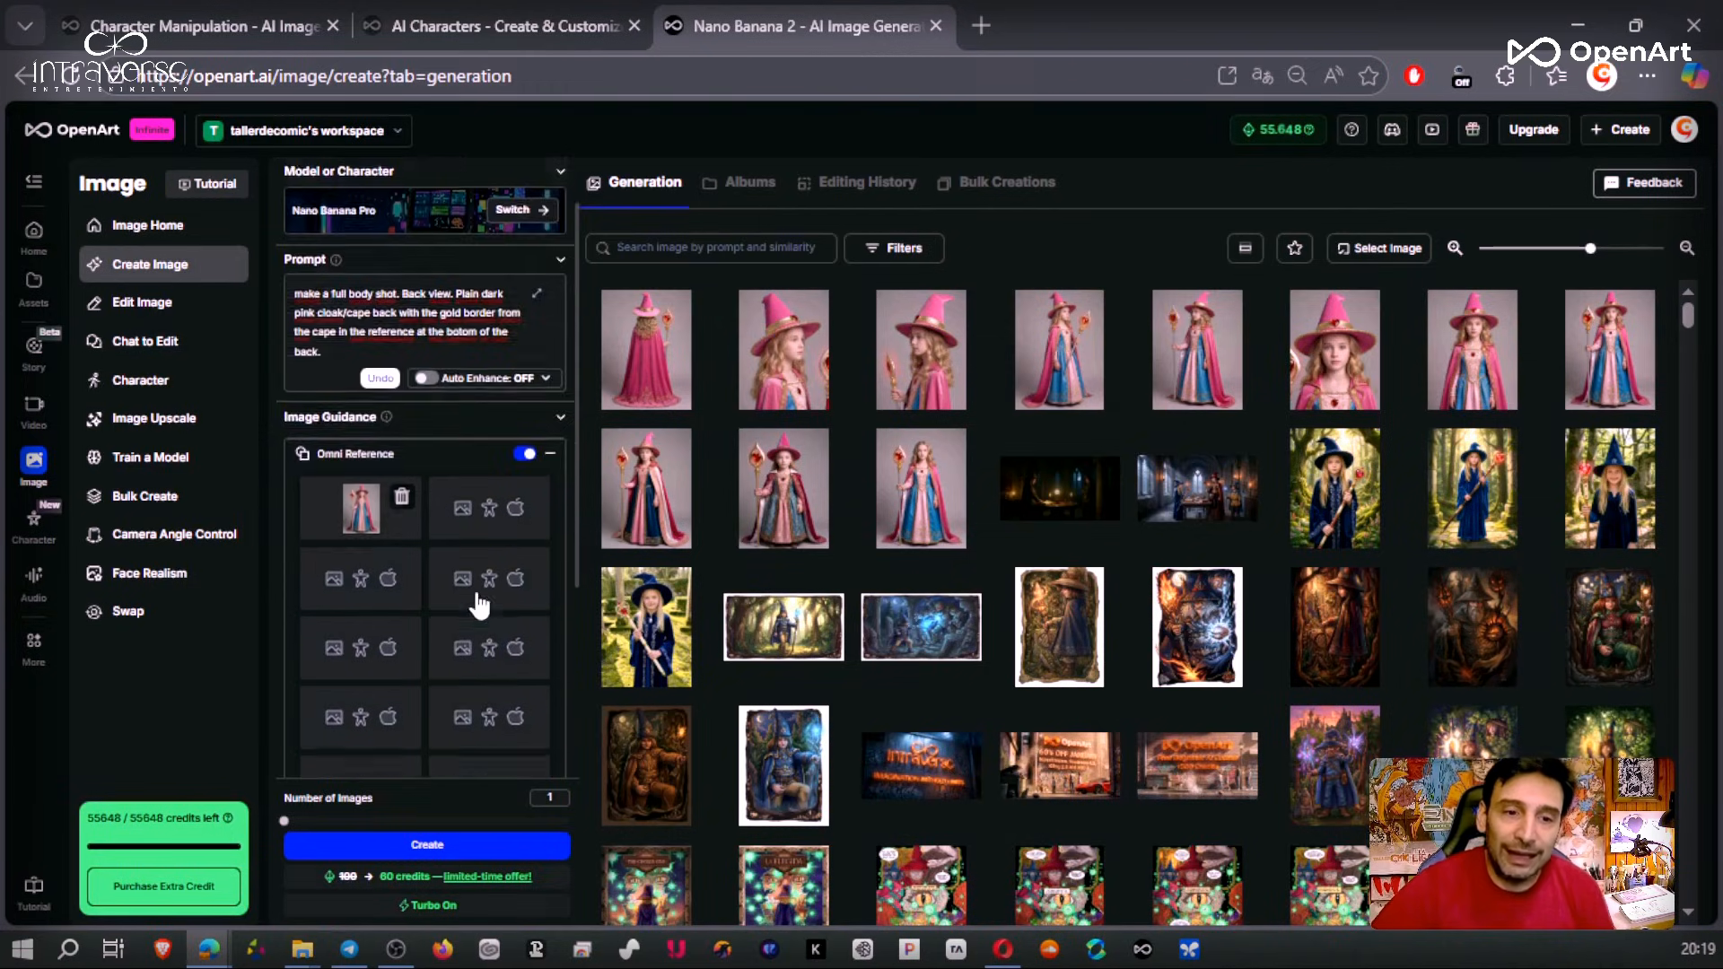
scroll(400, 434, up, 3)
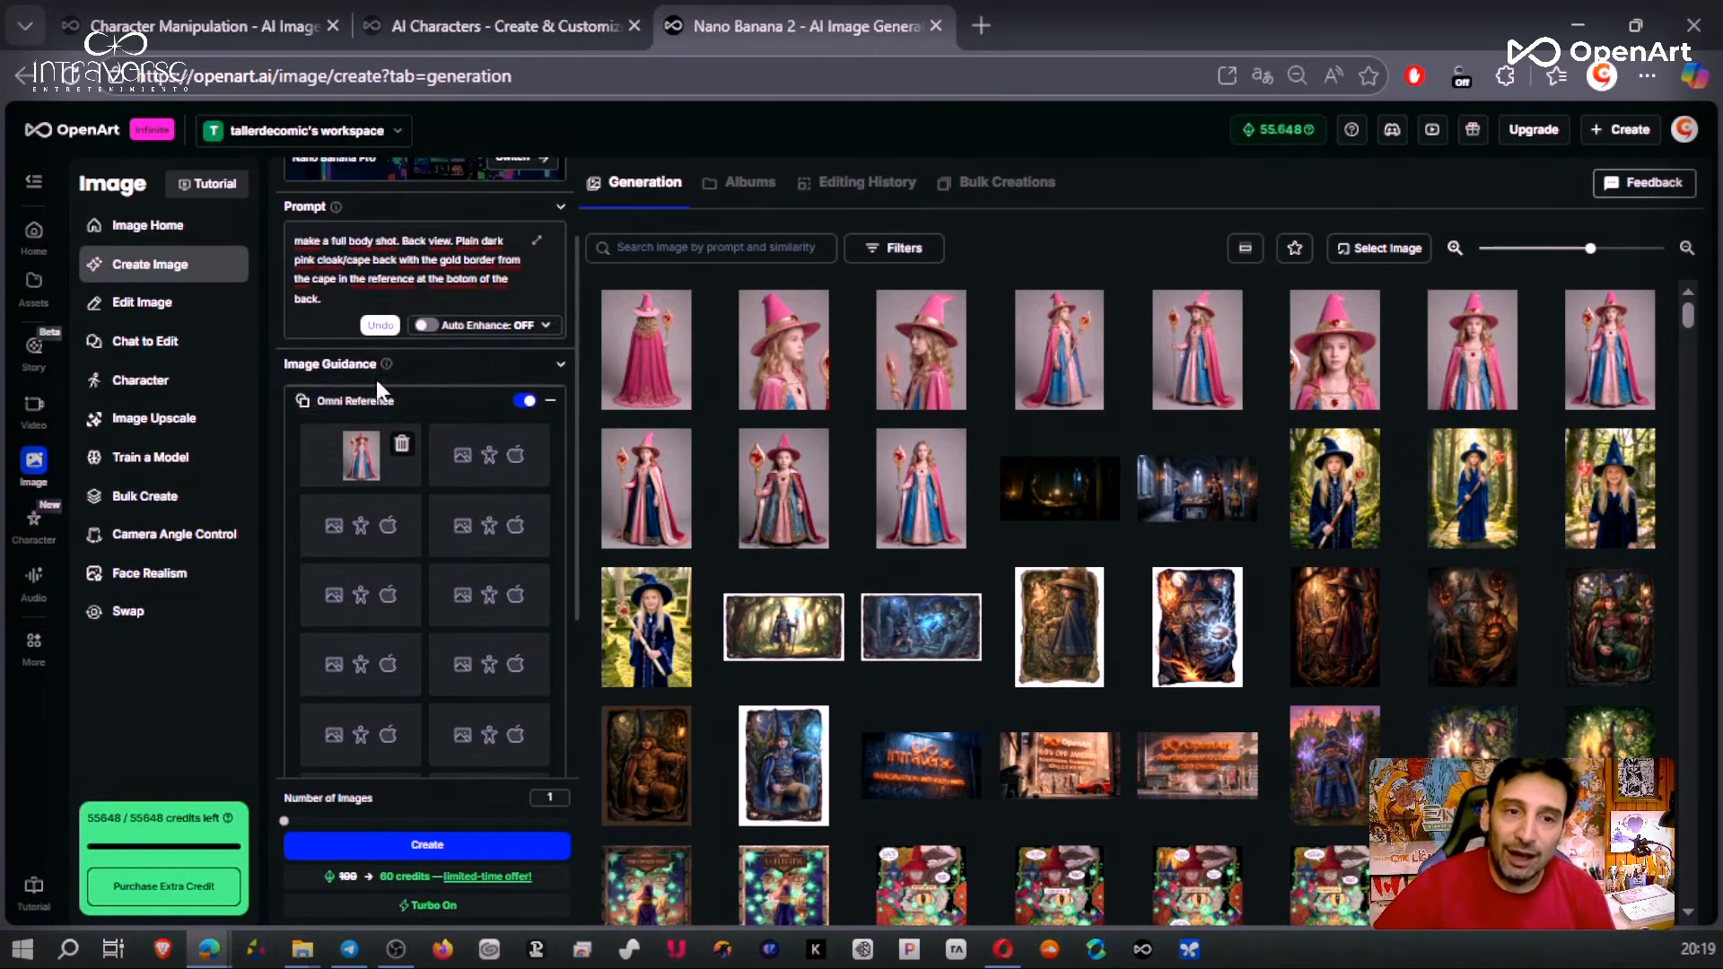
scroll(481, 503, down, 2)
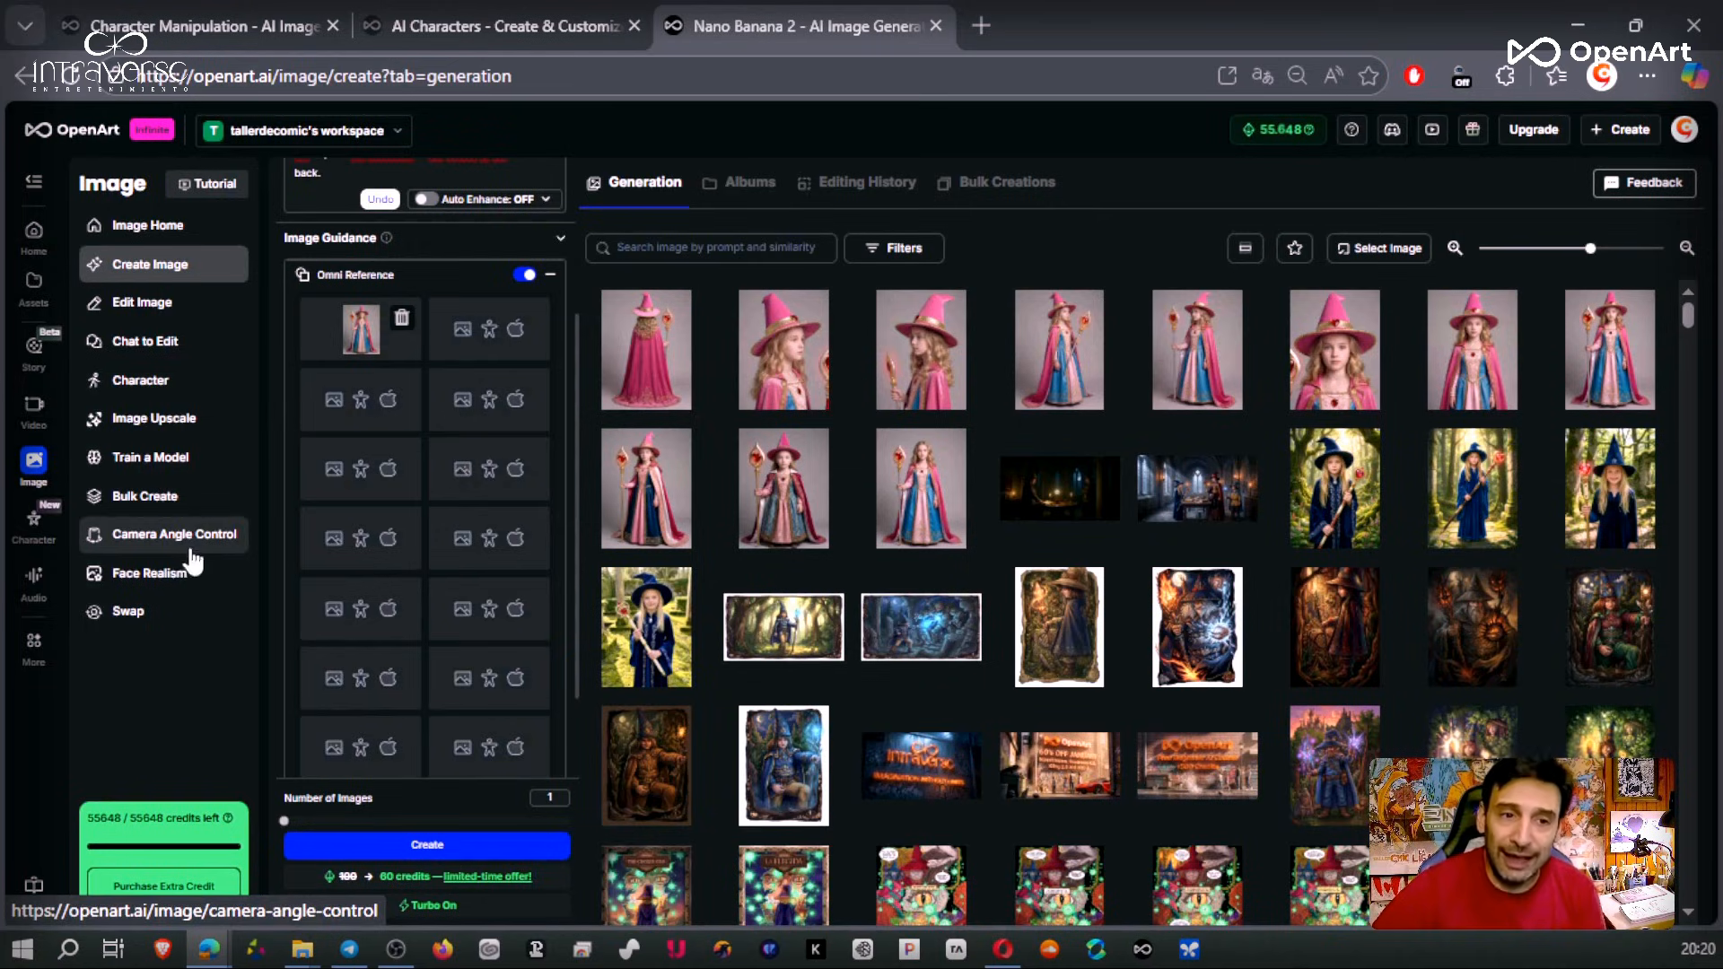
scroll(453, 612, up, 3)
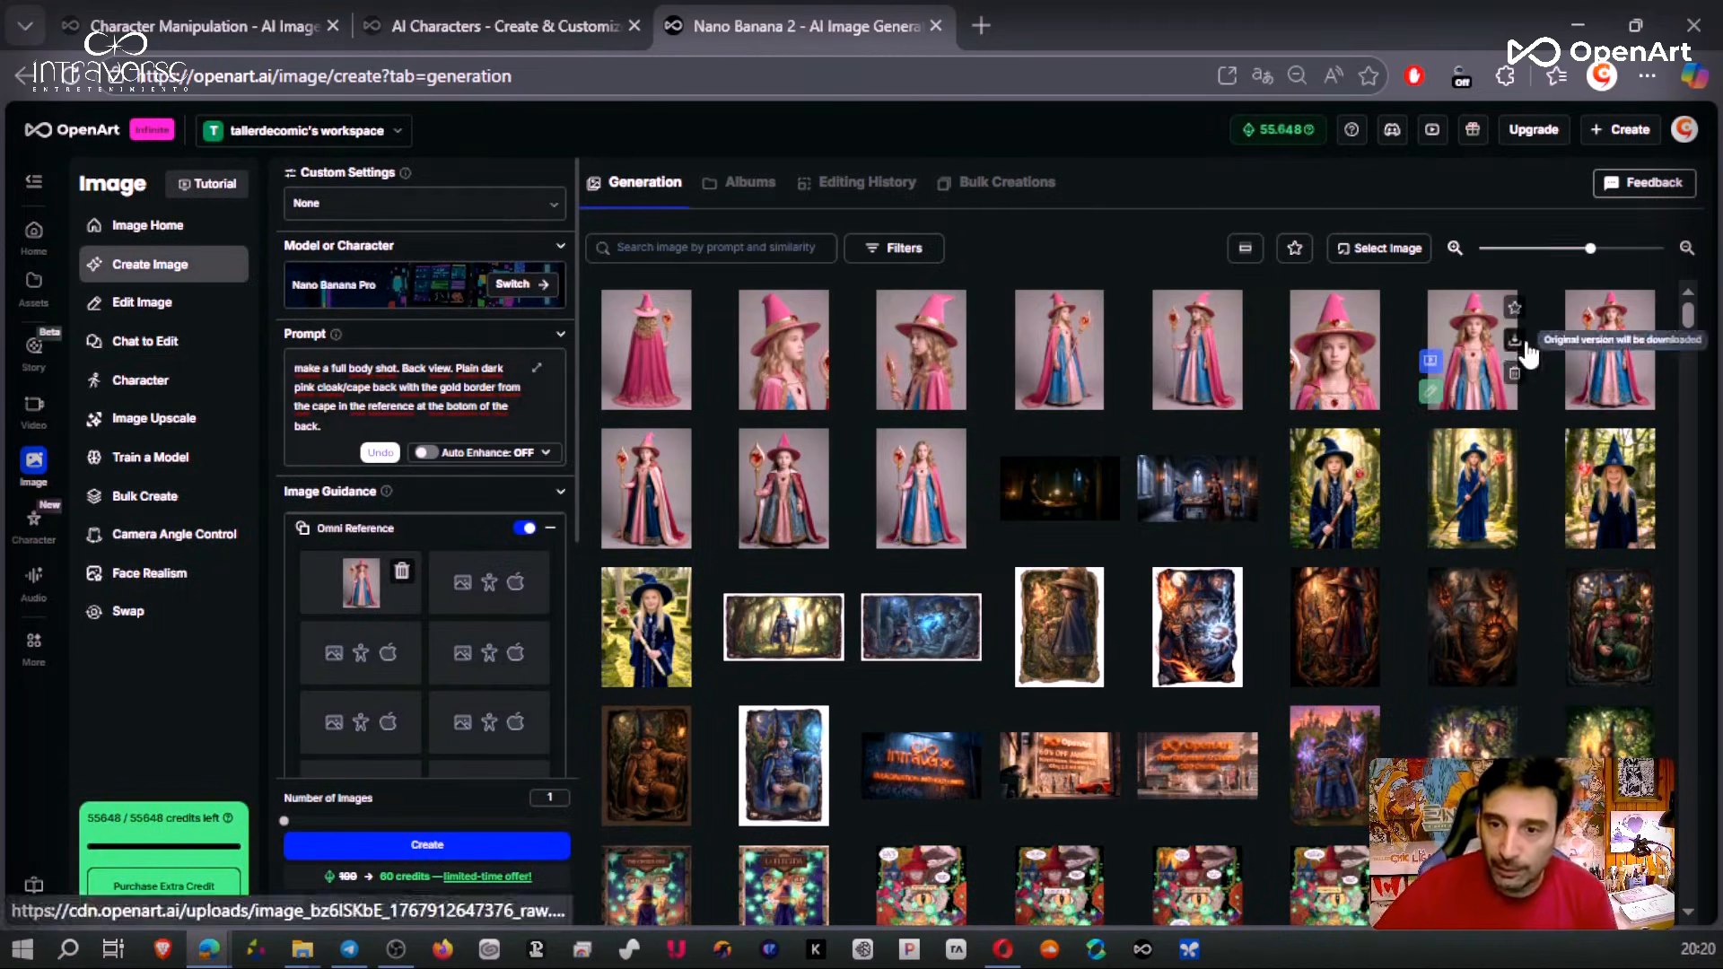
- Start a new character from a description on the AI Characters page, look through the styles, and set the model to Nano Banana Pro
key(ctrl+shift+Tab)
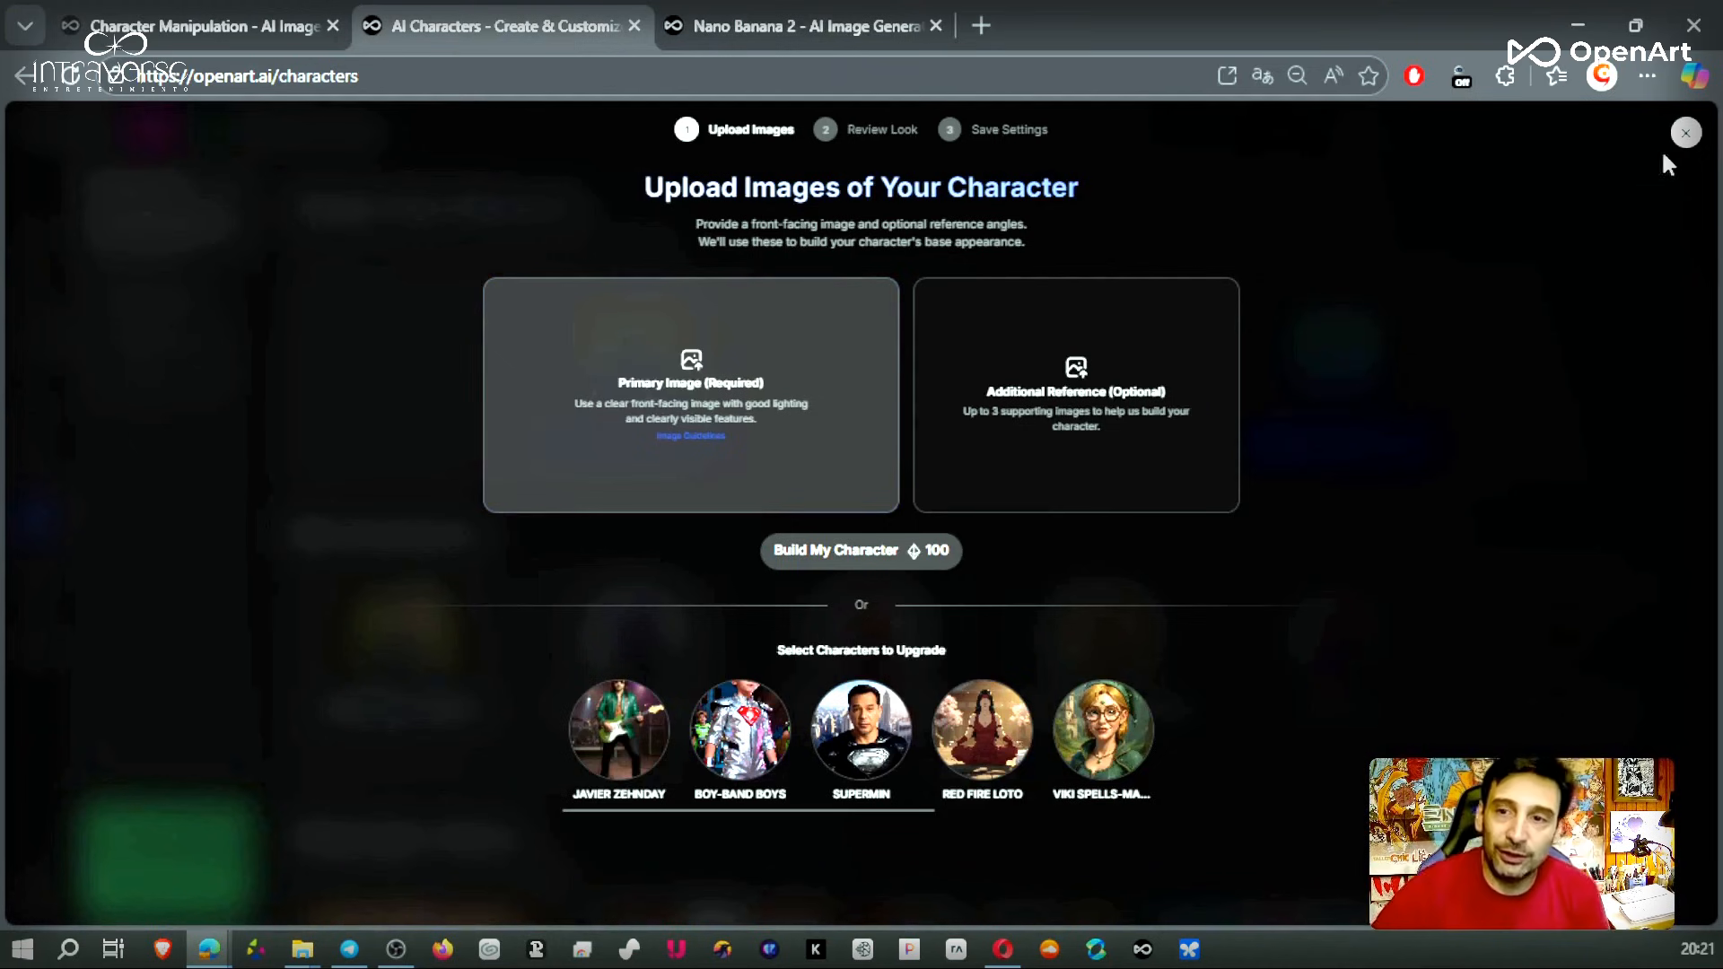
click(1685, 133)
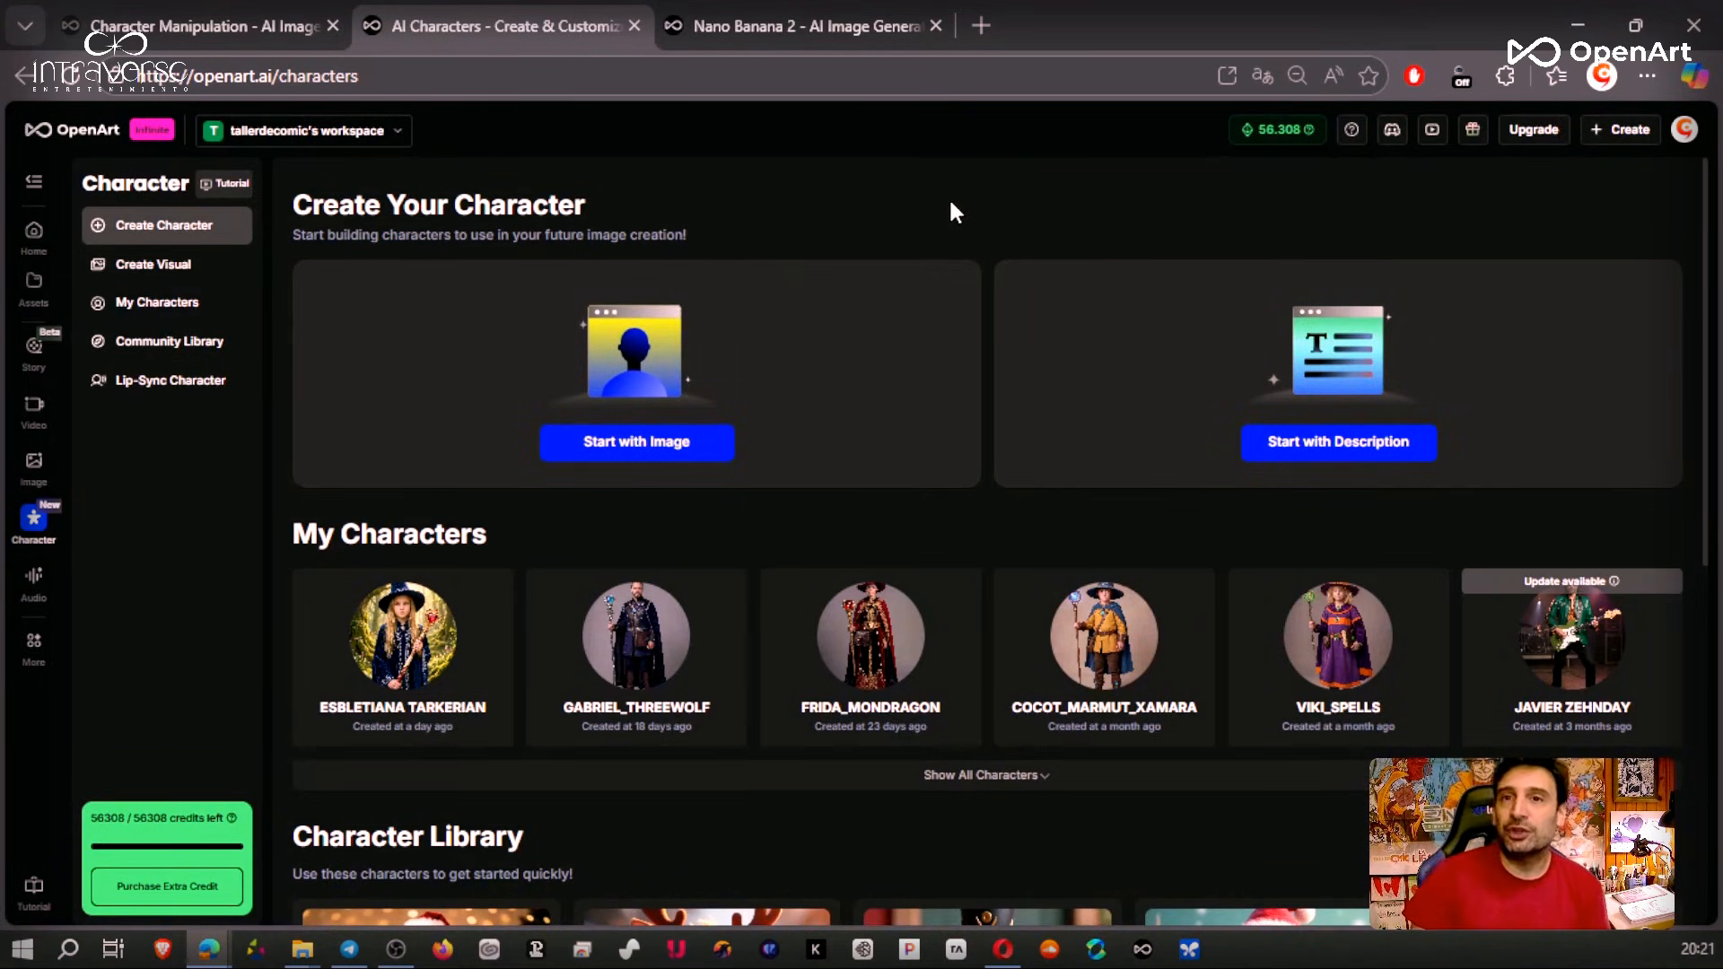
click(1315, 417)
click(683, 483)
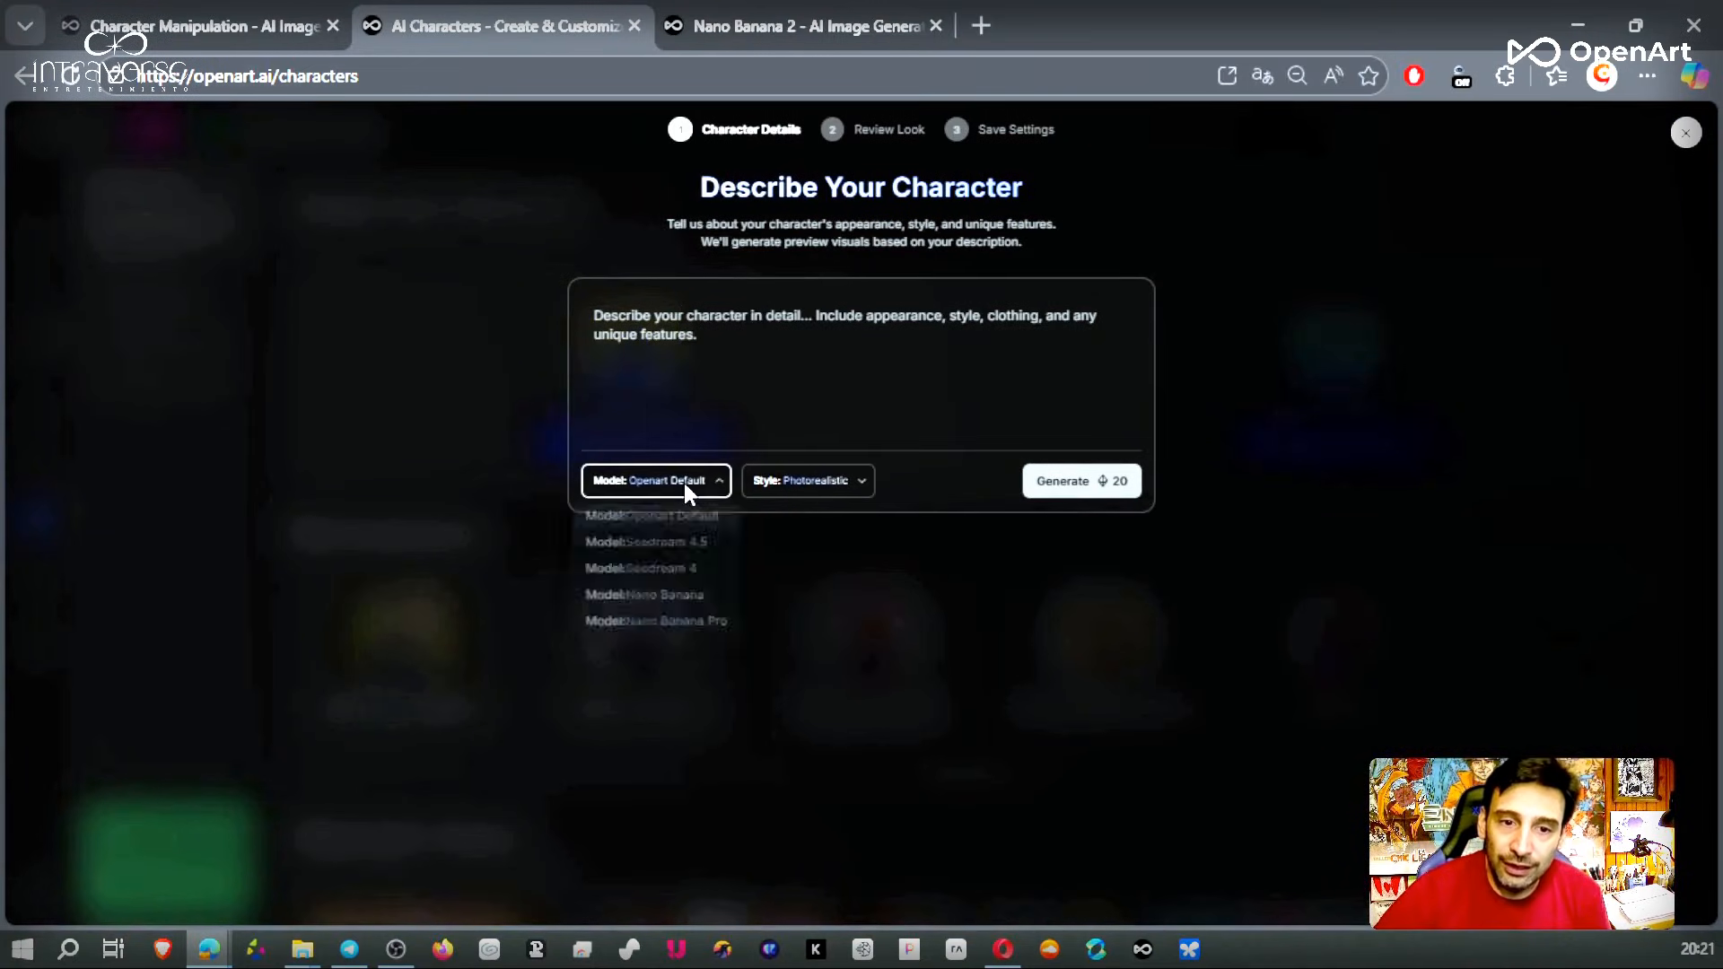
click(849, 484)
click(850, 484)
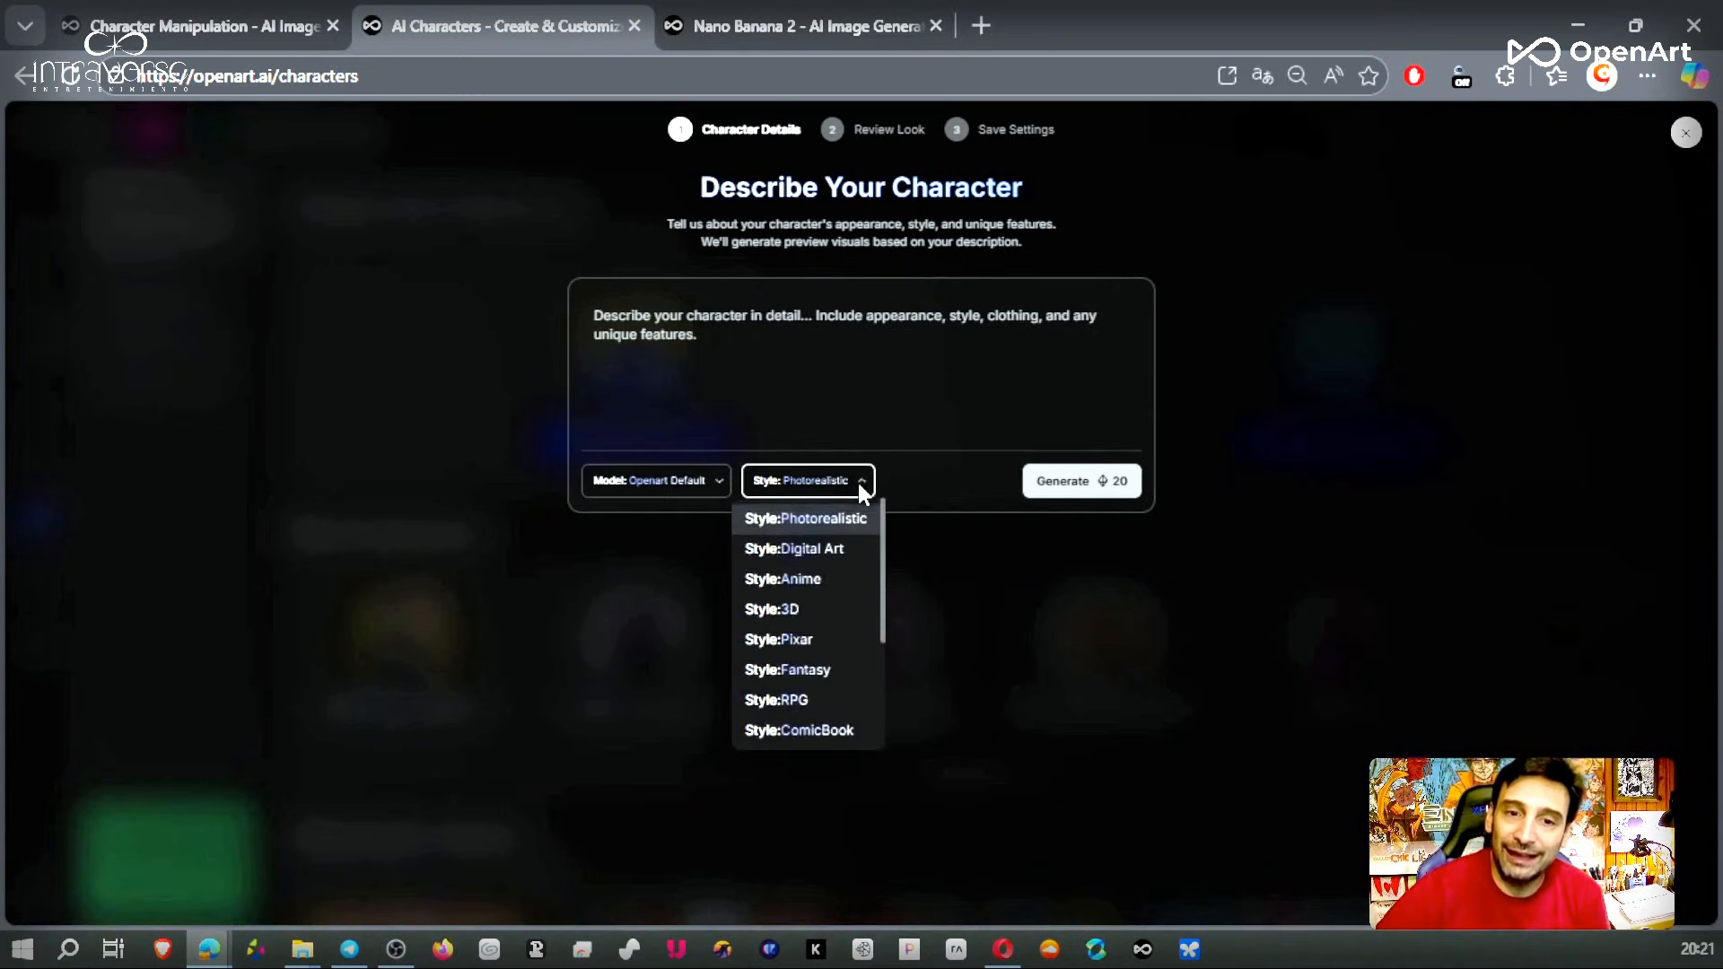
click(569, 418)
click(655, 481)
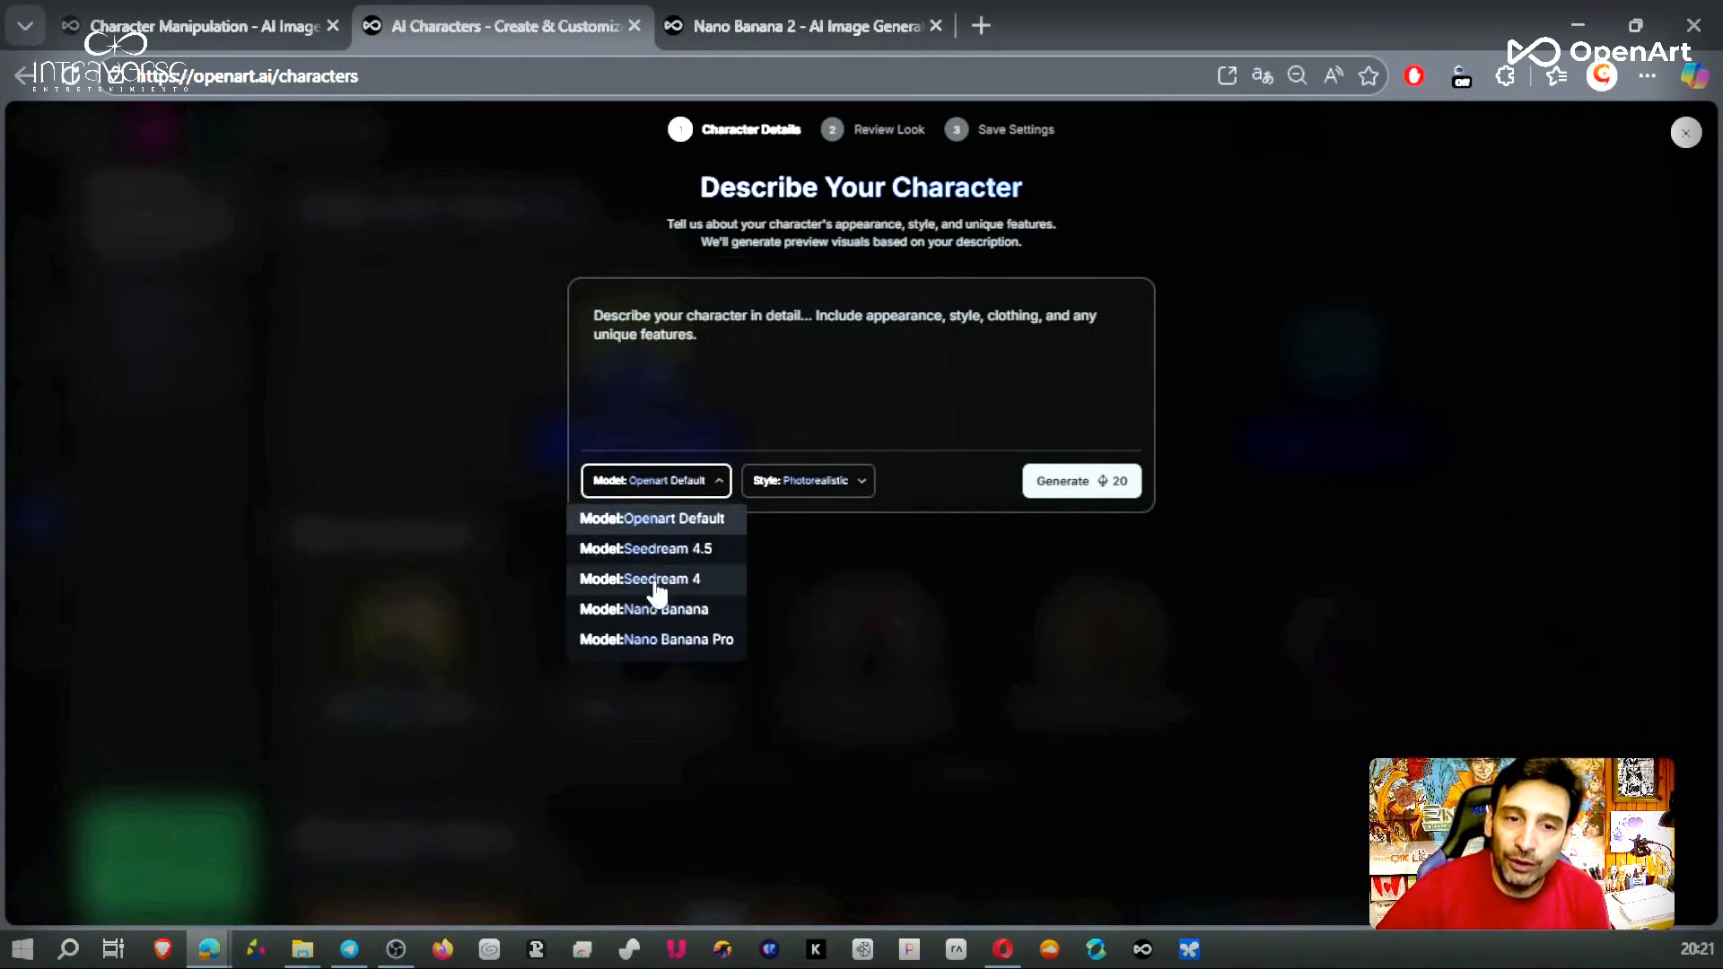
click(666, 640)
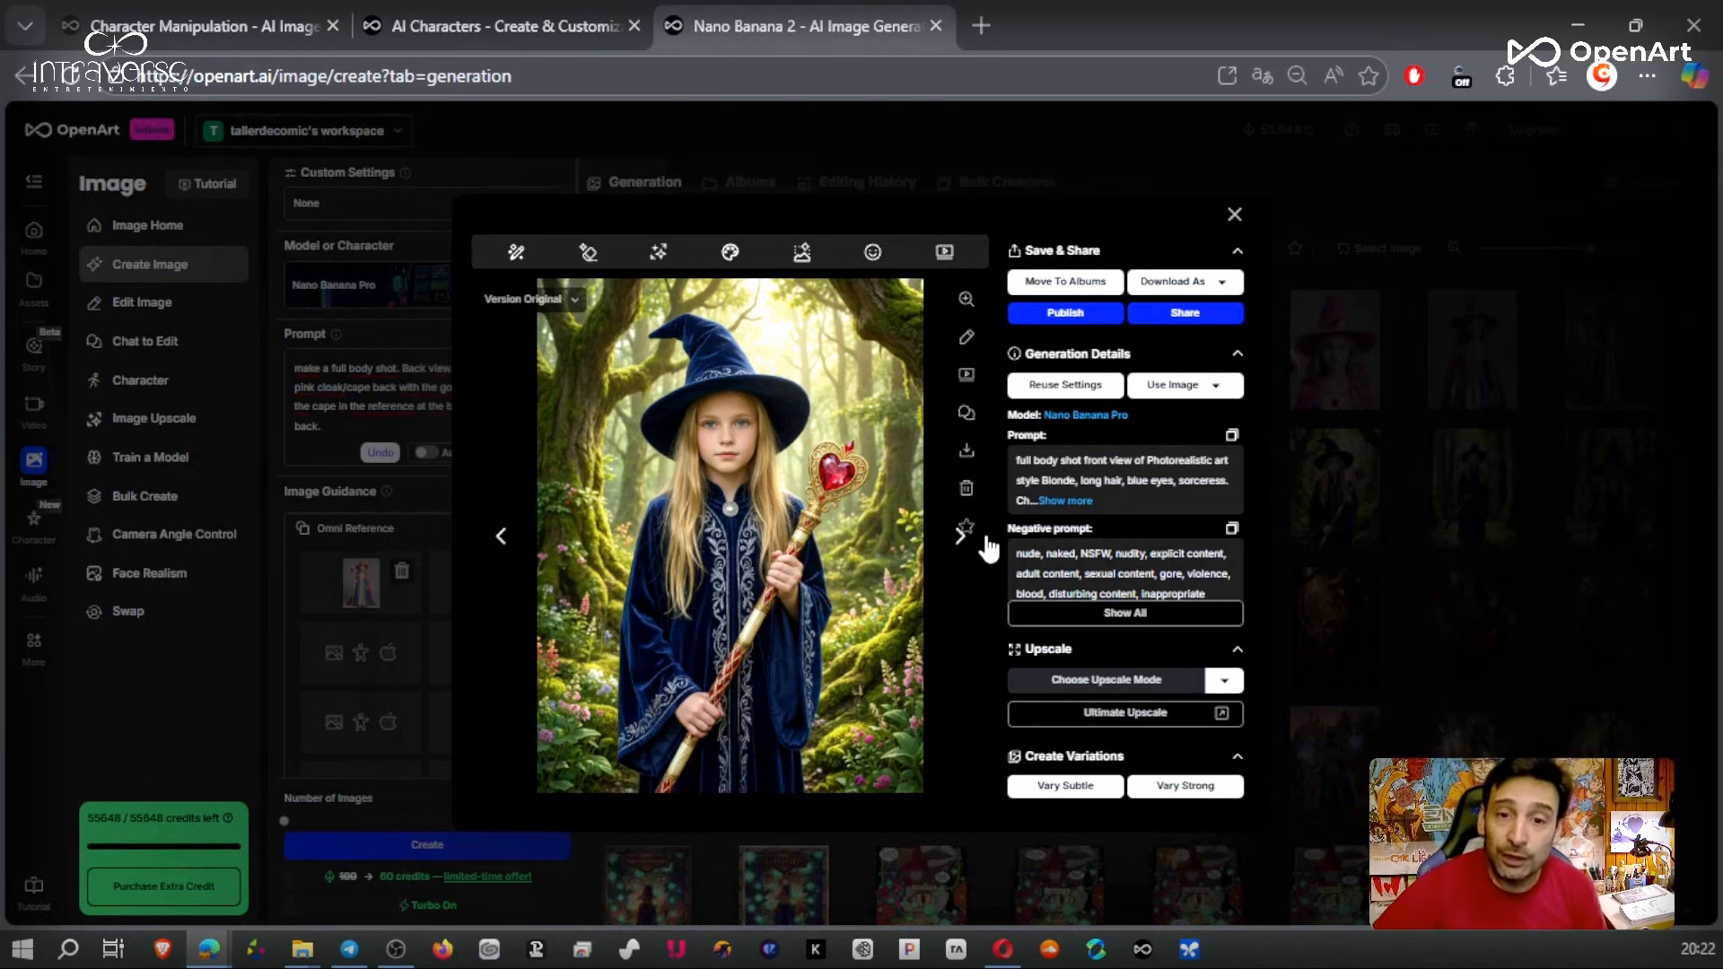
- Browse the generated images of the sorceress in the blue robe and hat, and close the image viewer
click(960, 537)
click(960, 537)
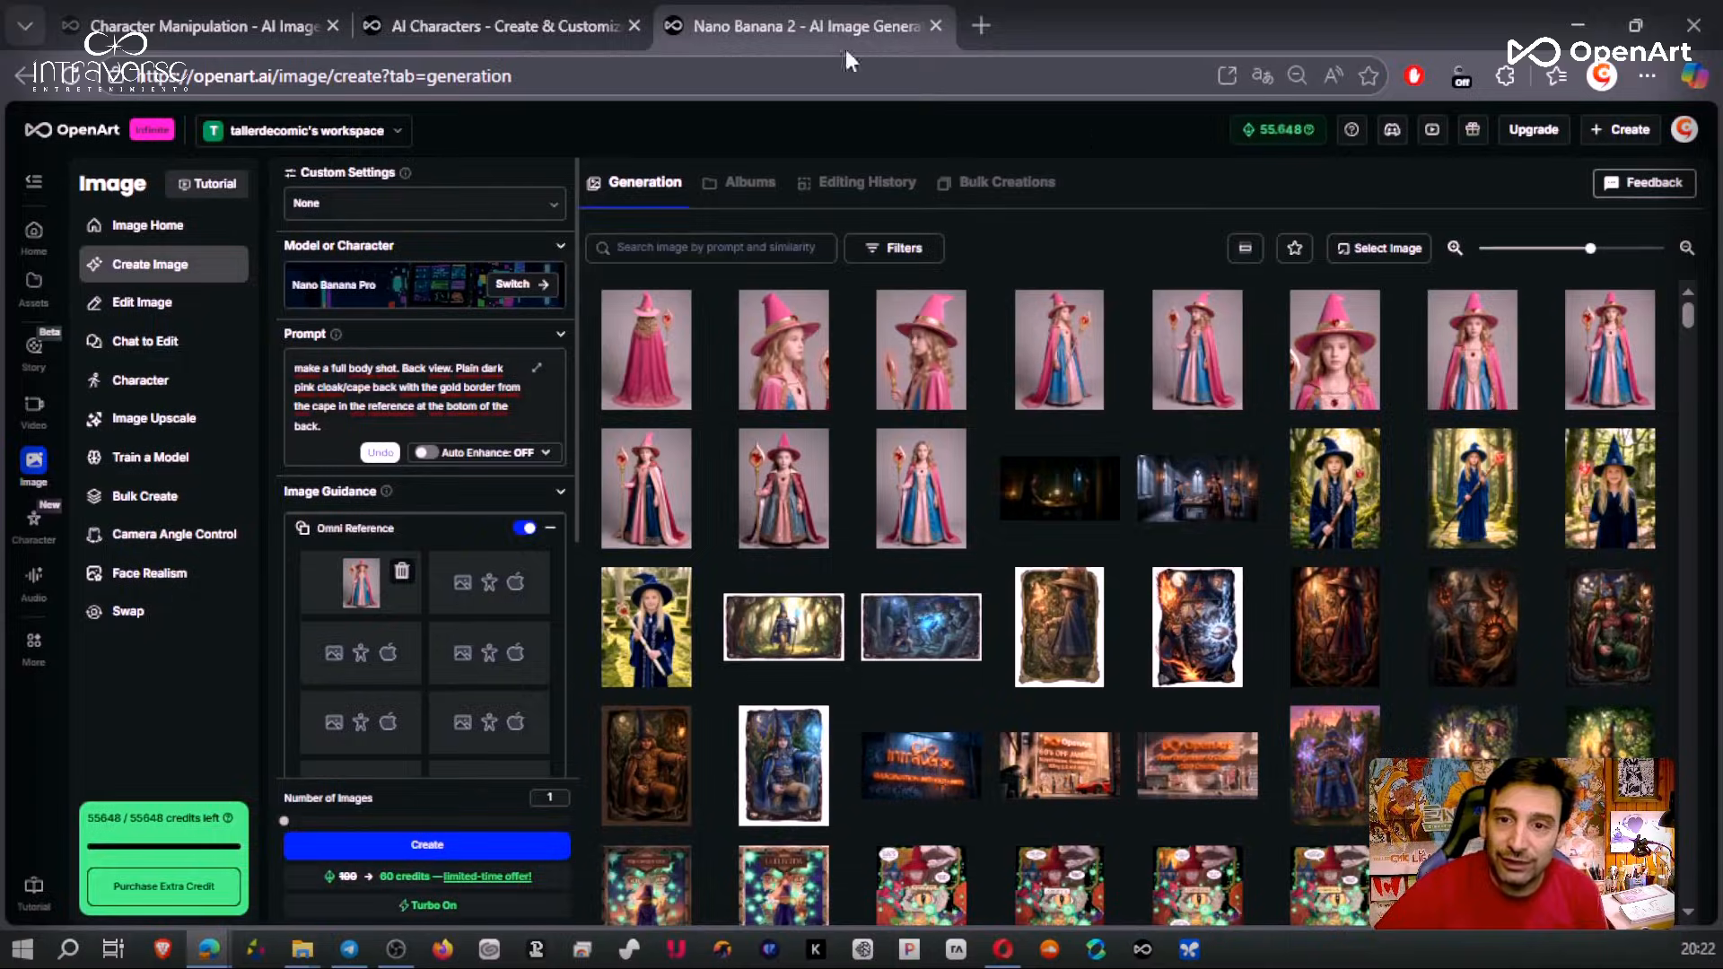
click(1235, 214)
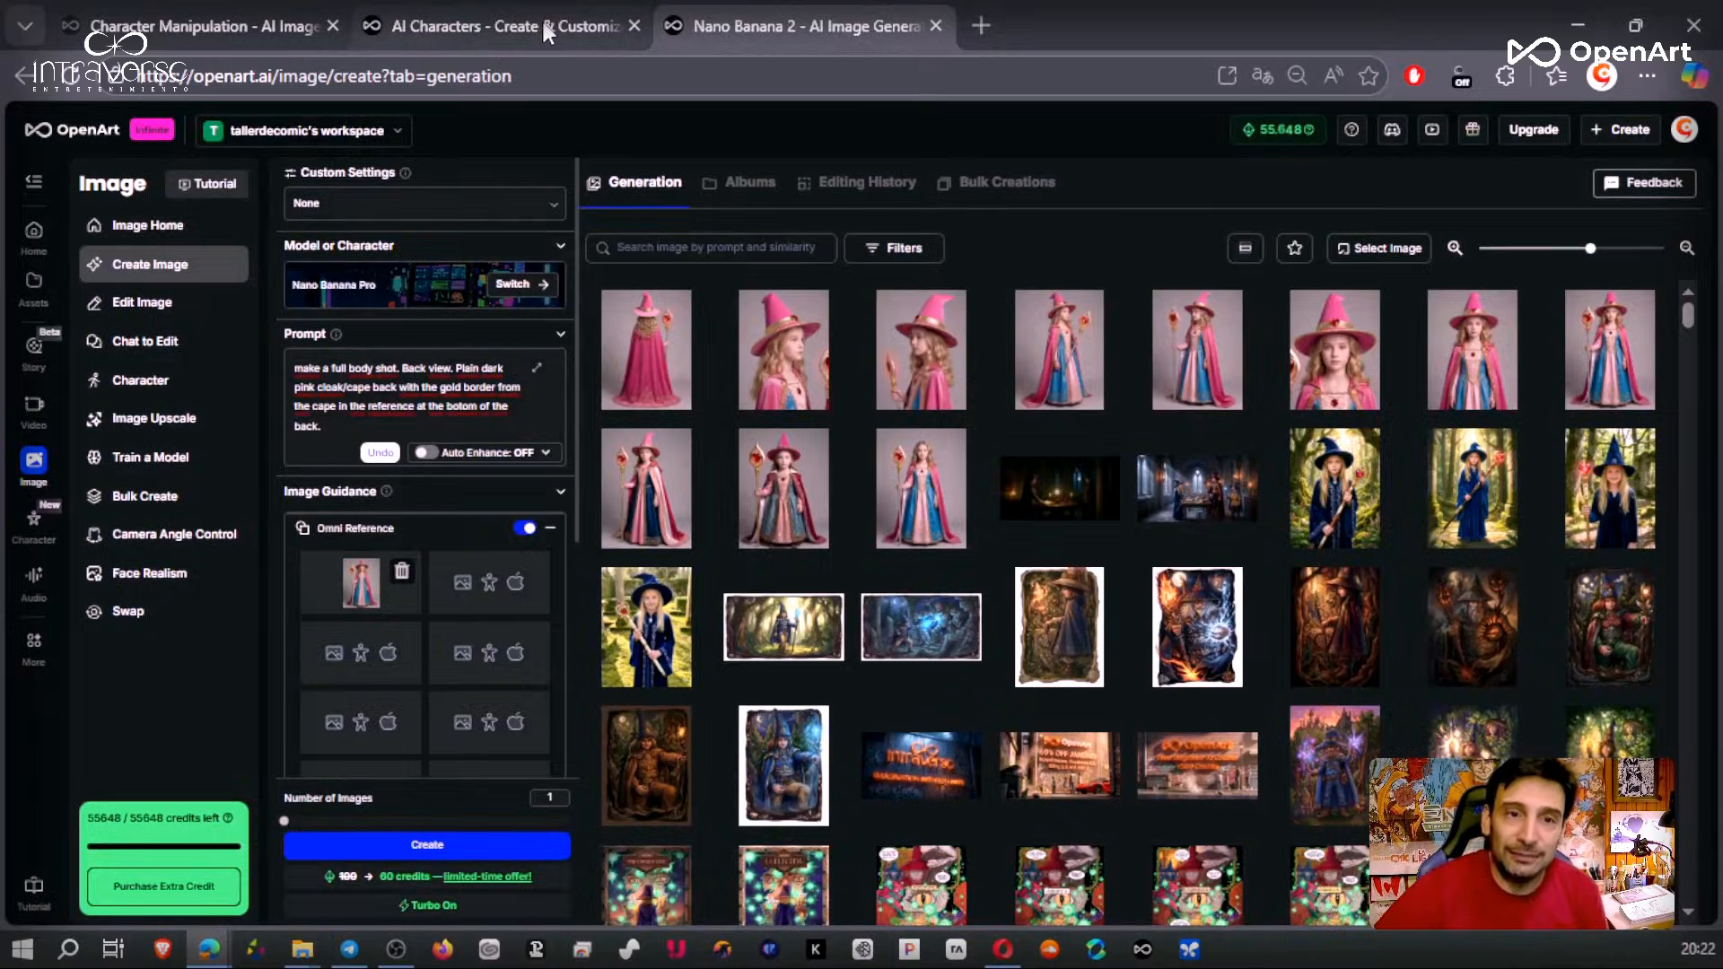
- Return to the AI Characters page, dismiss the character description form, and look over the existing characters
click(543, 31)
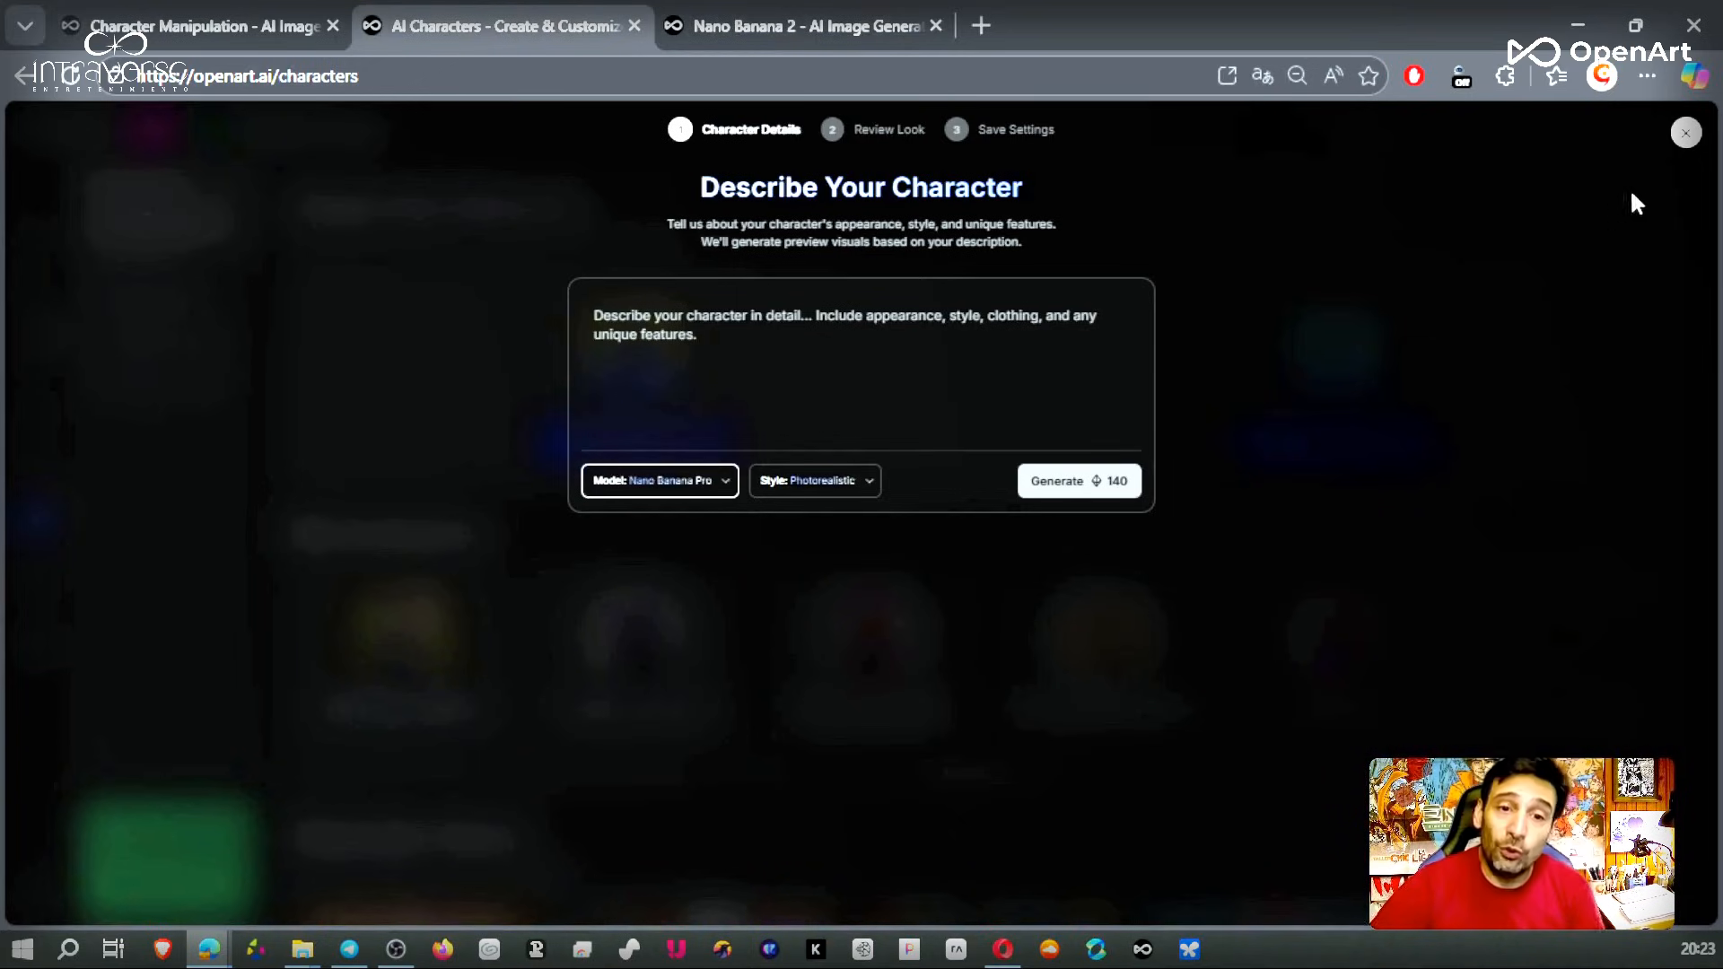
click(1683, 136)
scroll(719, 509, down, 3)
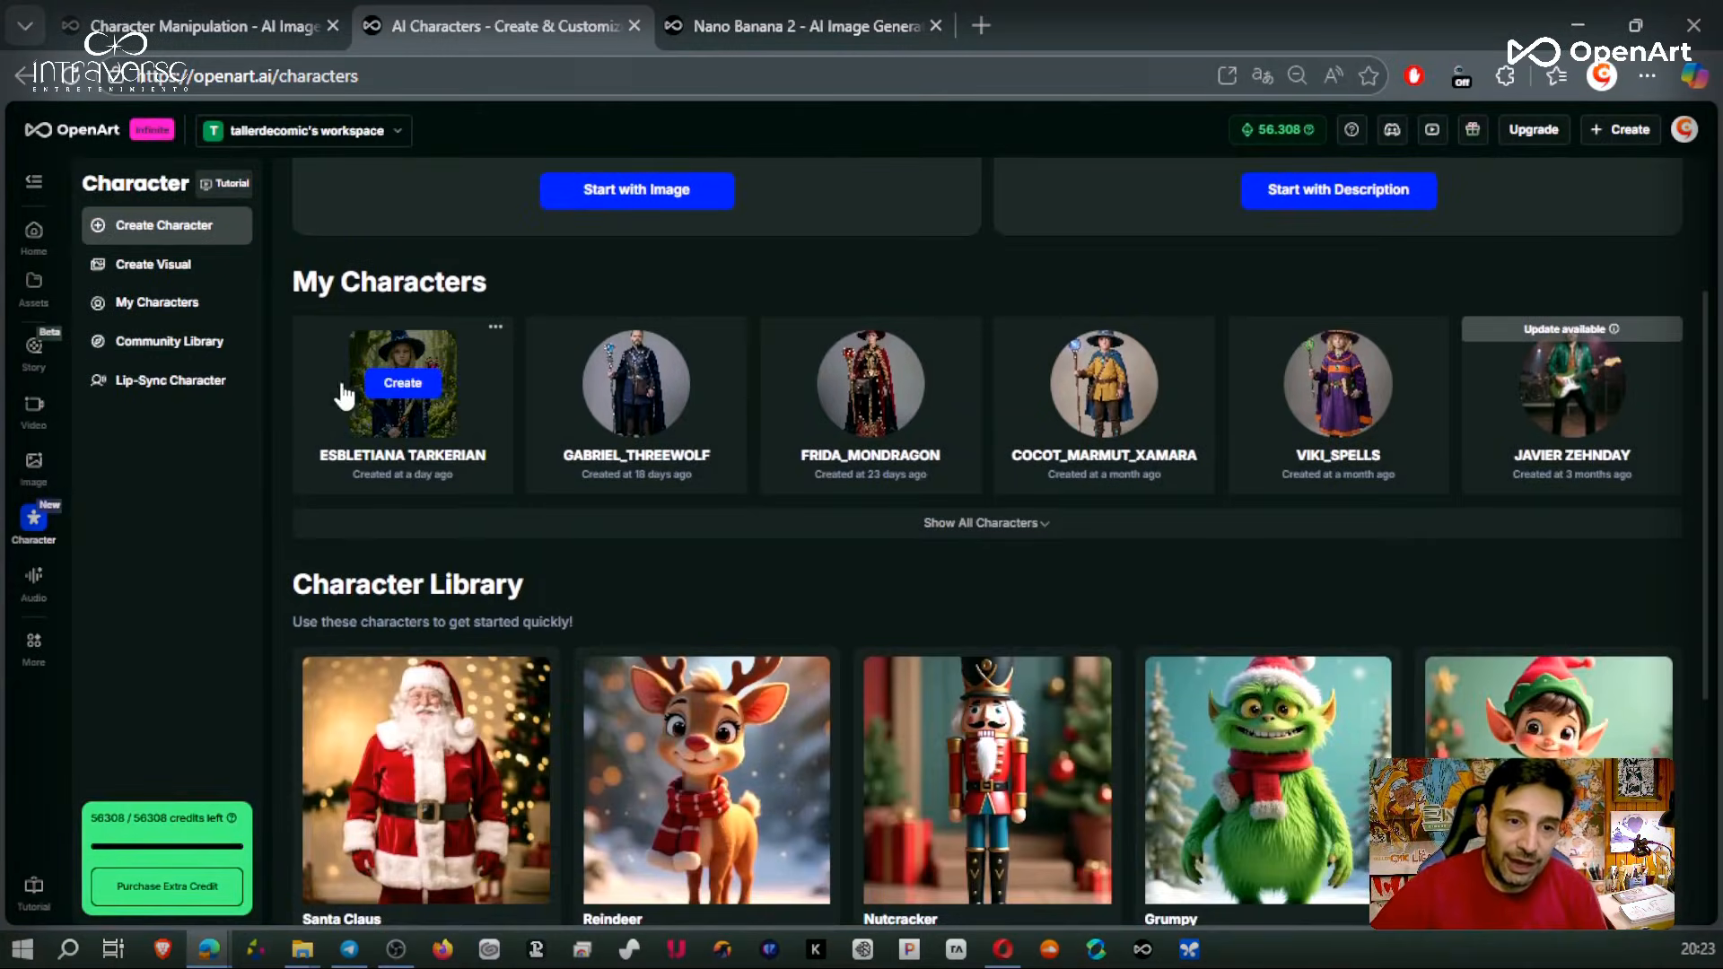
scroll(556, 502, up, 3)
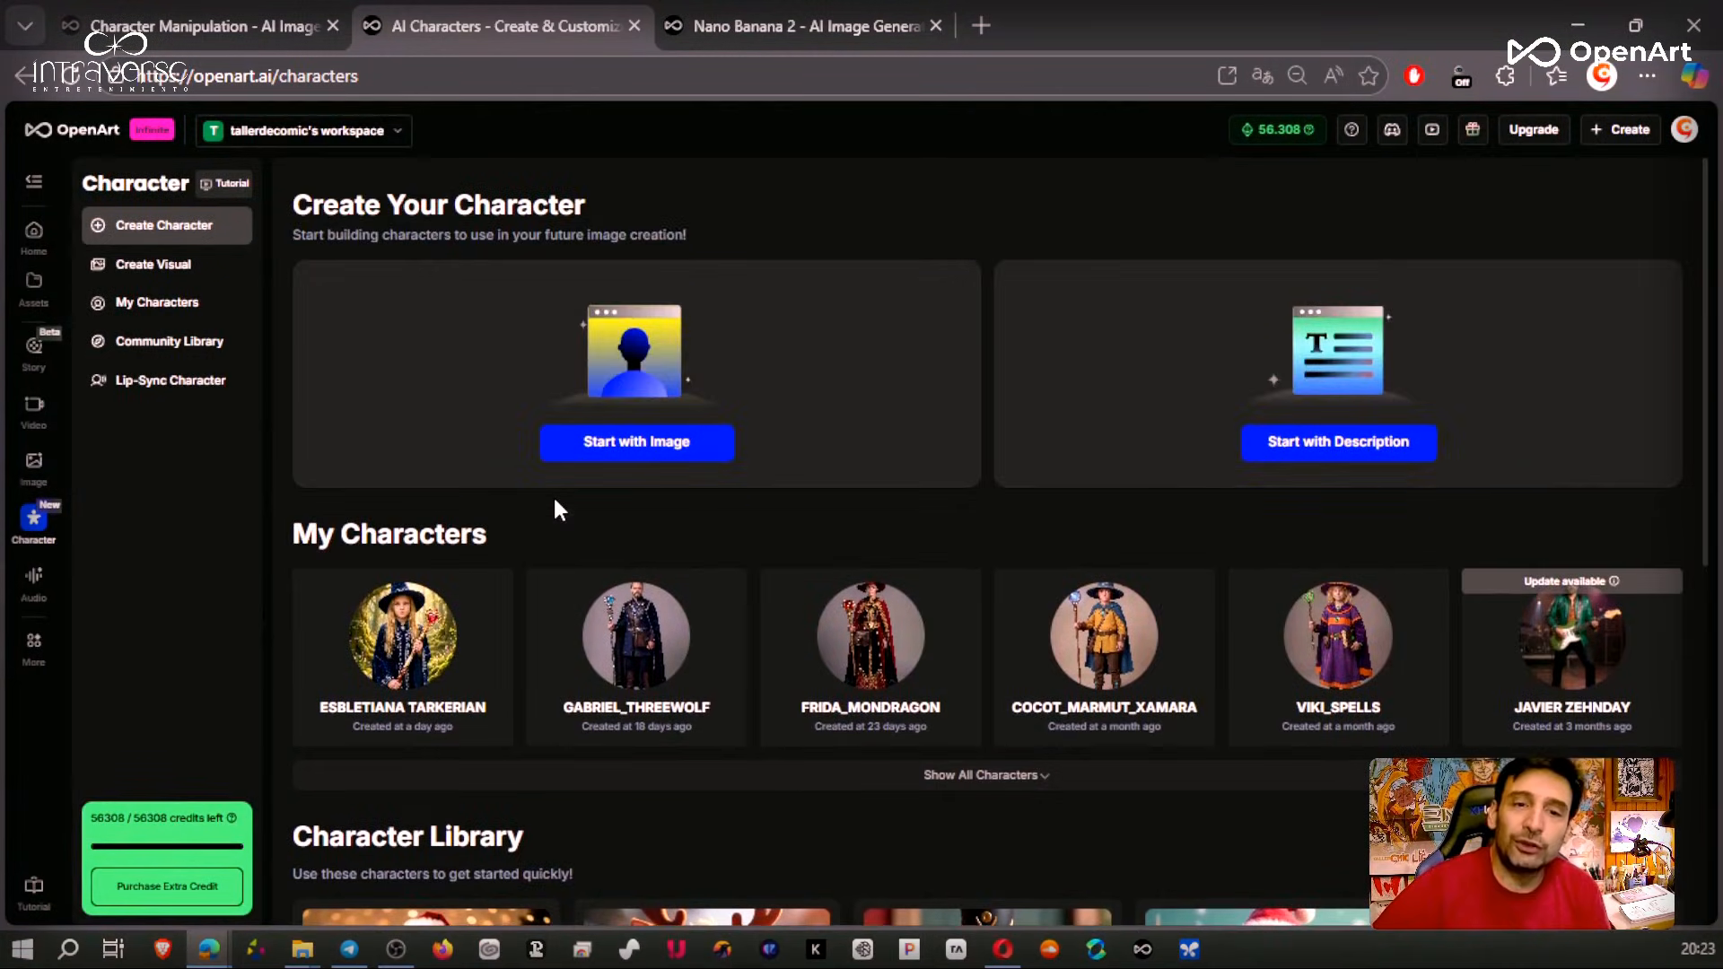
- Start a character from an image and set the full-body front view with the heart staff and bright blue dress from history as primary image
mouse_move(444, 658)
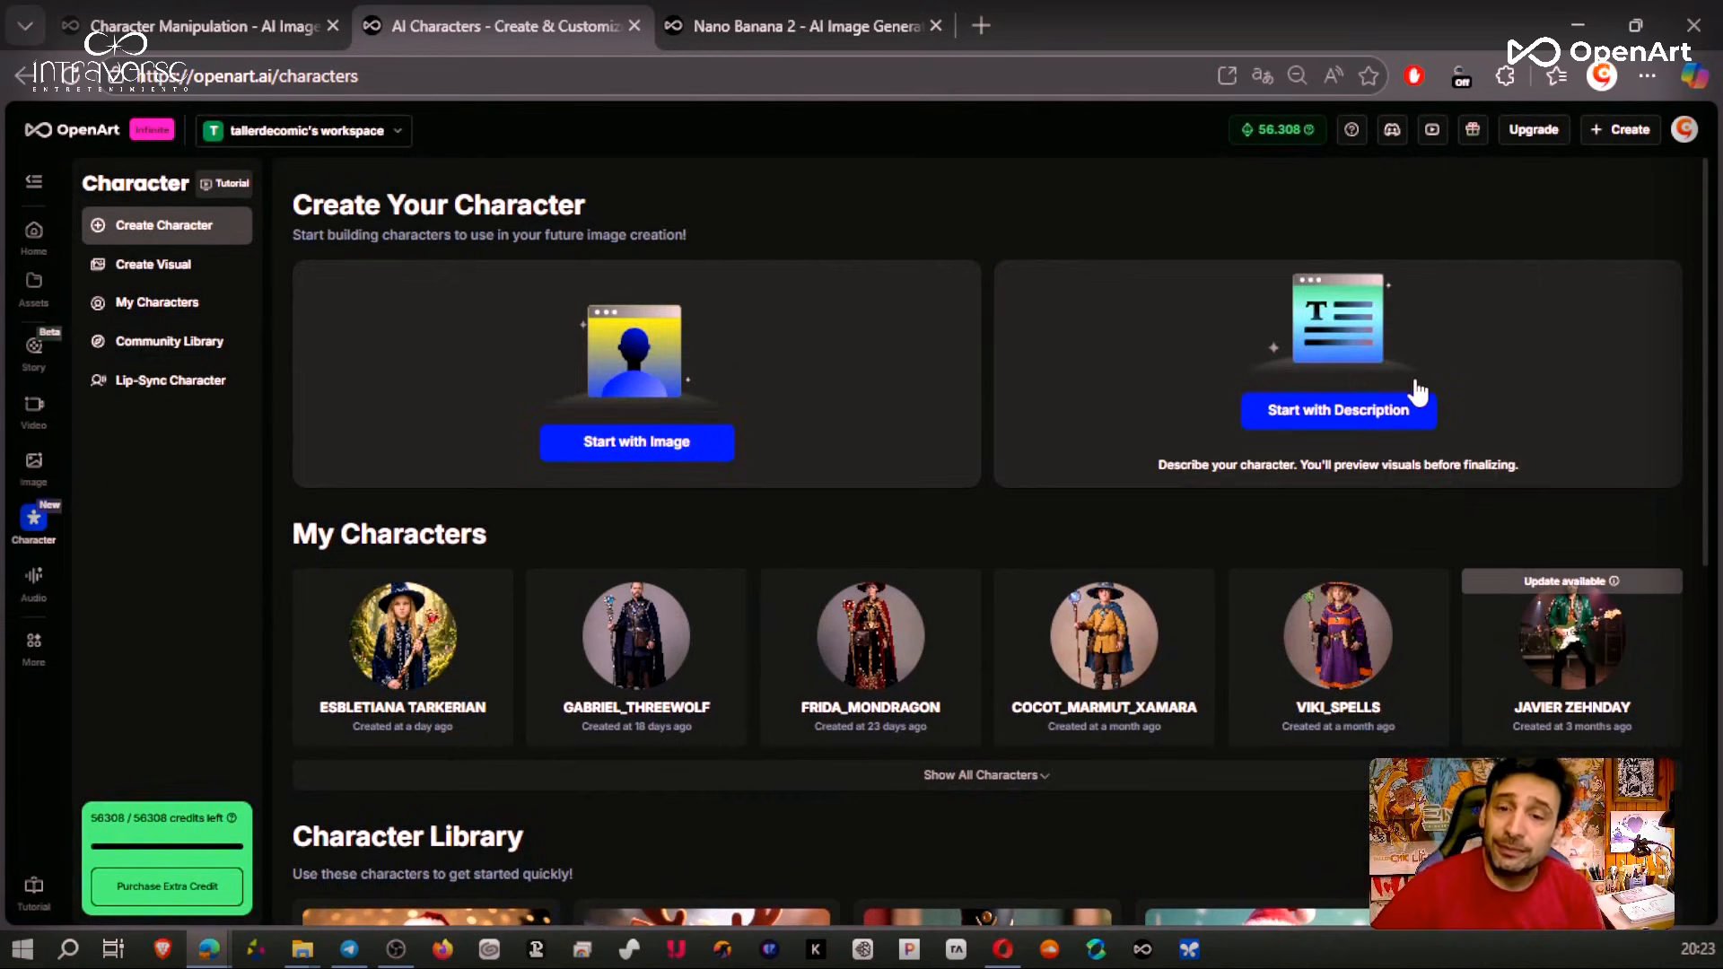
click(695, 429)
click(673, 361)
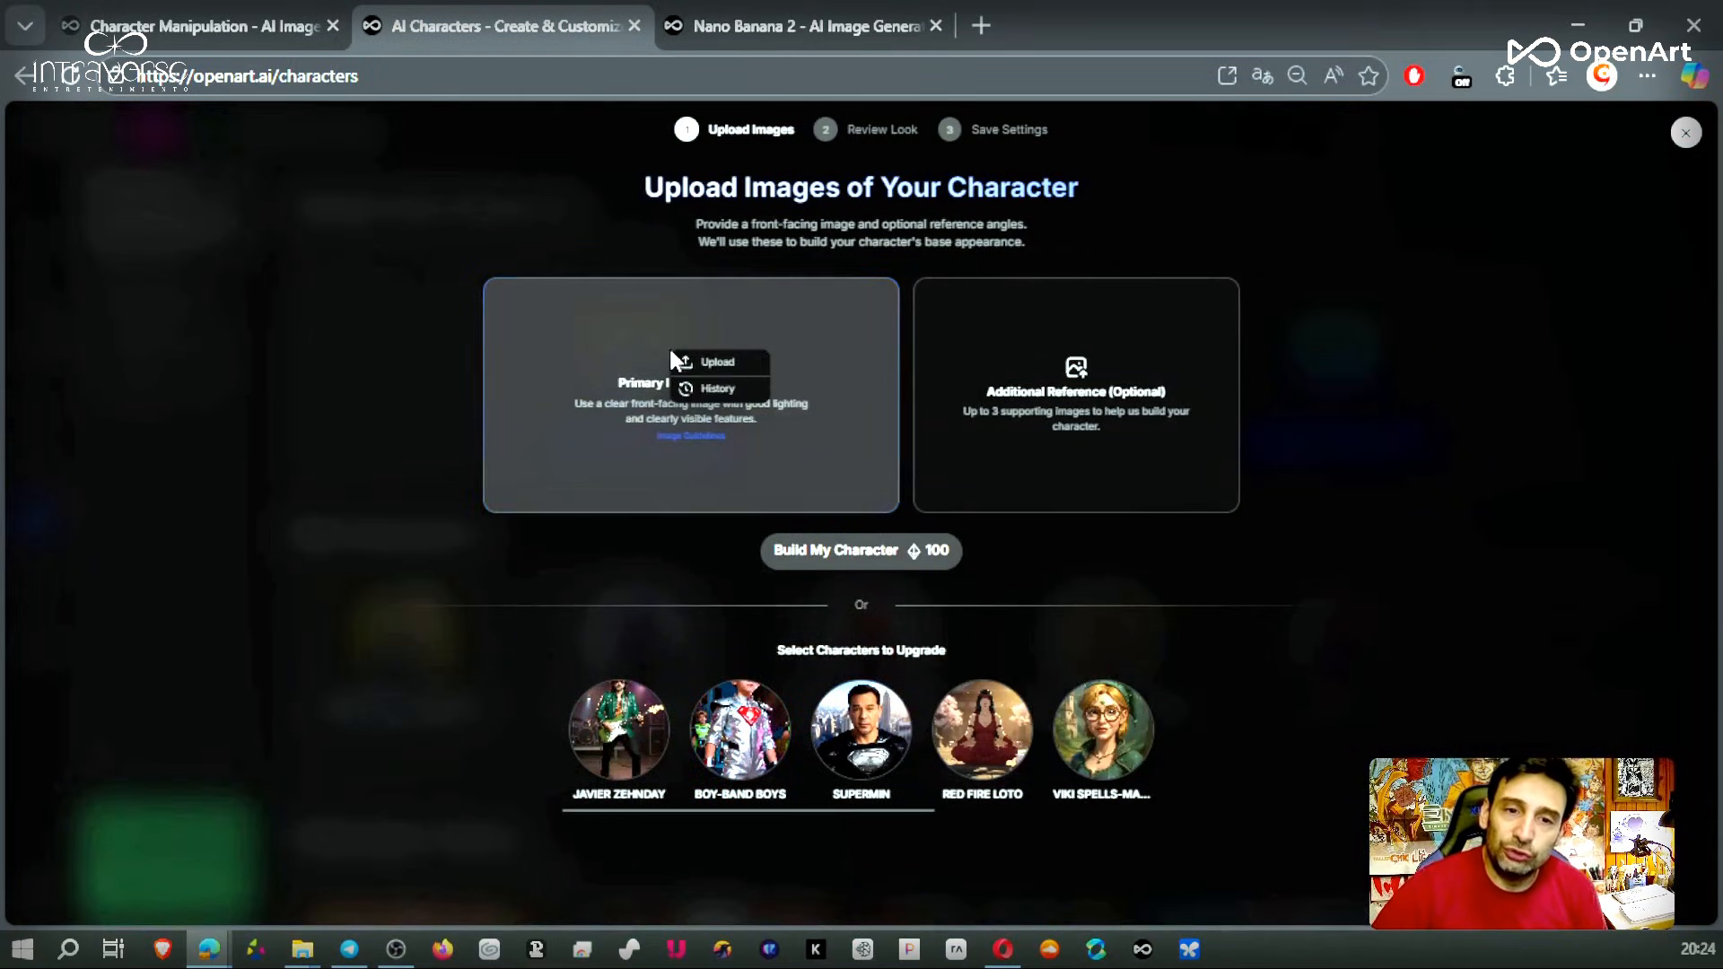
click(734, 390)
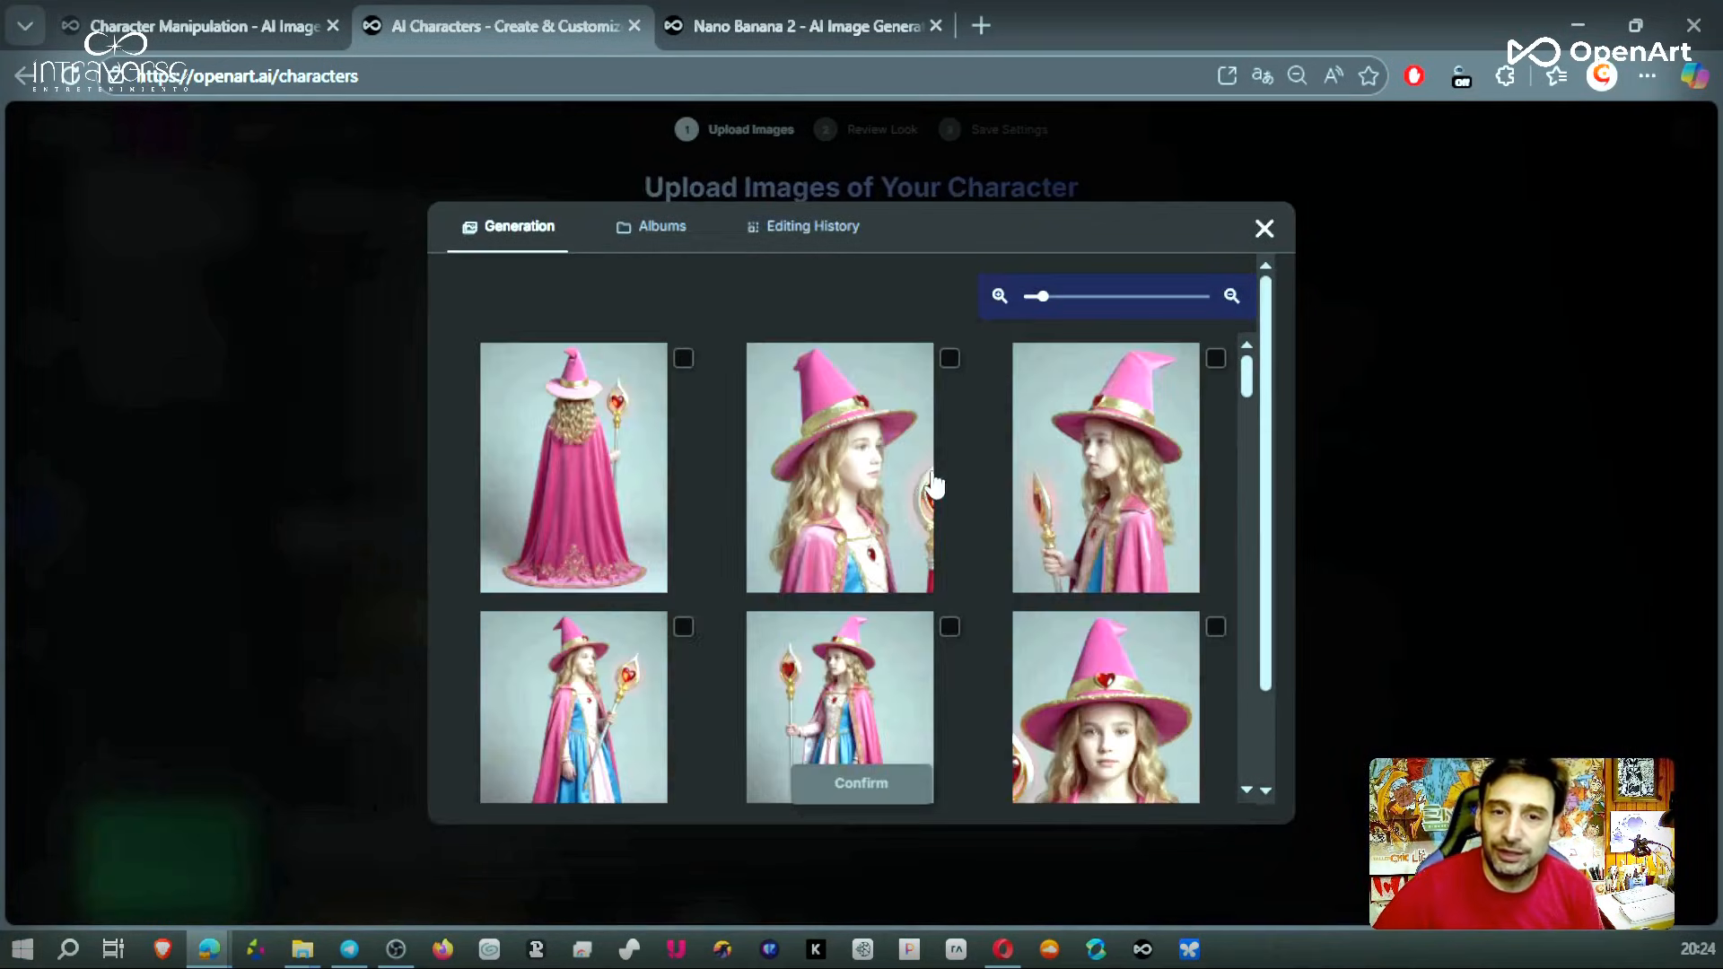
scroll(937, 521, down, 4)
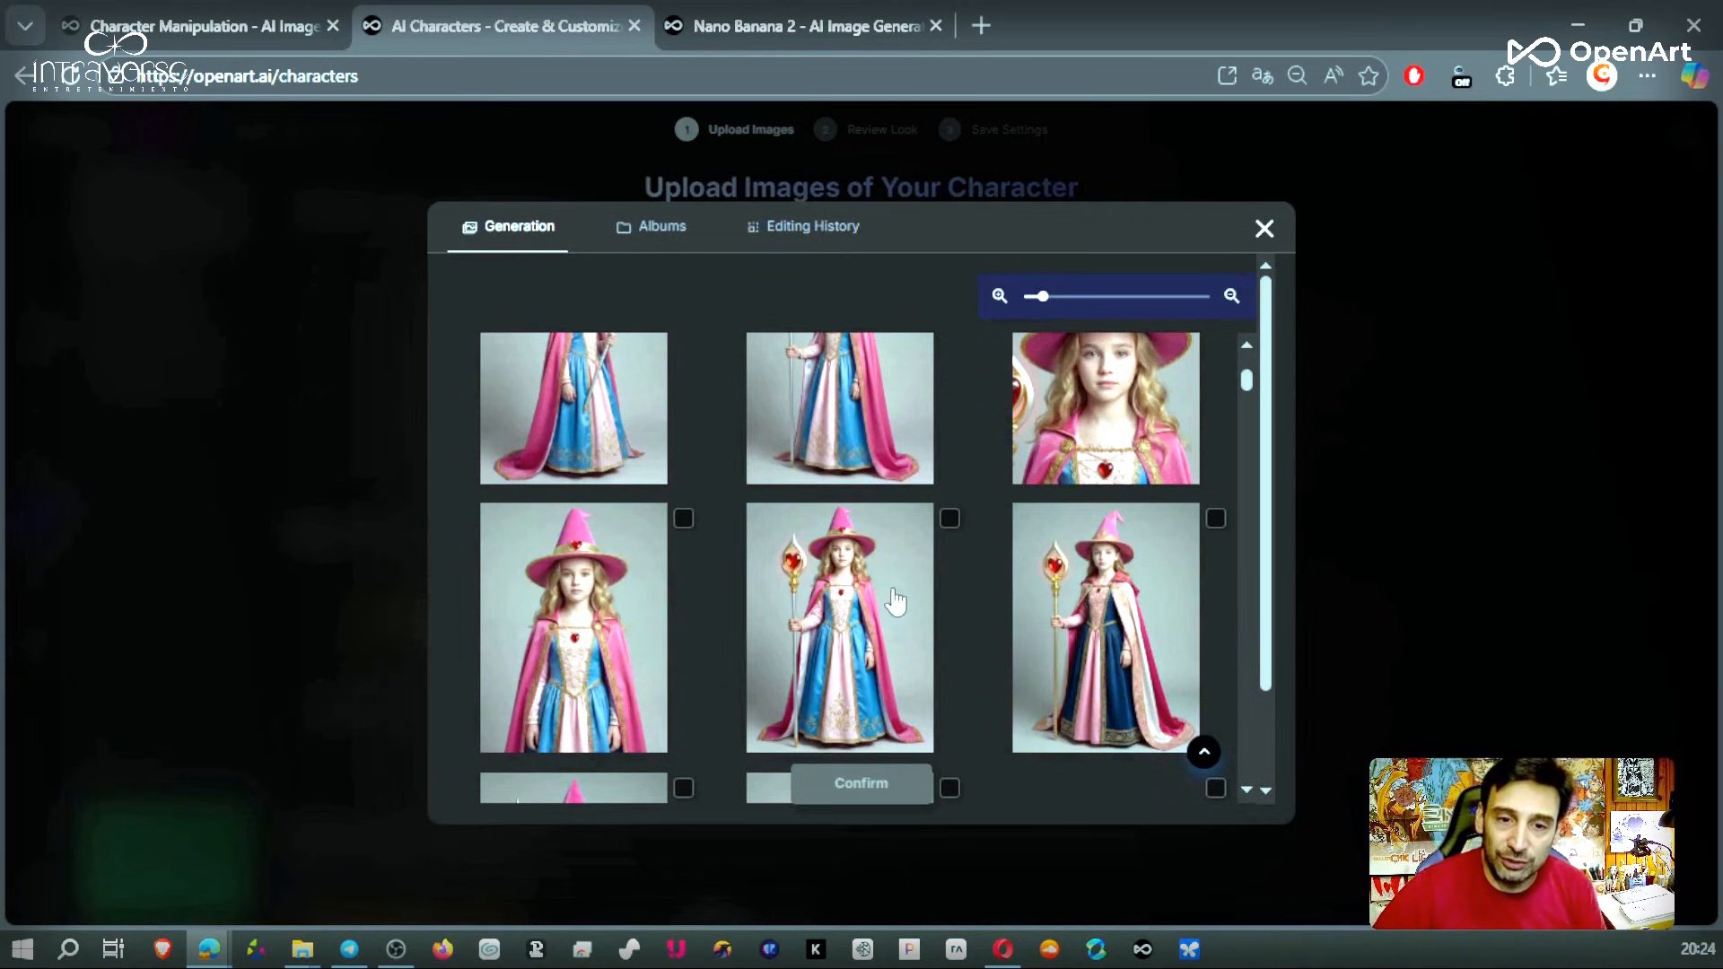
click(895, 601)
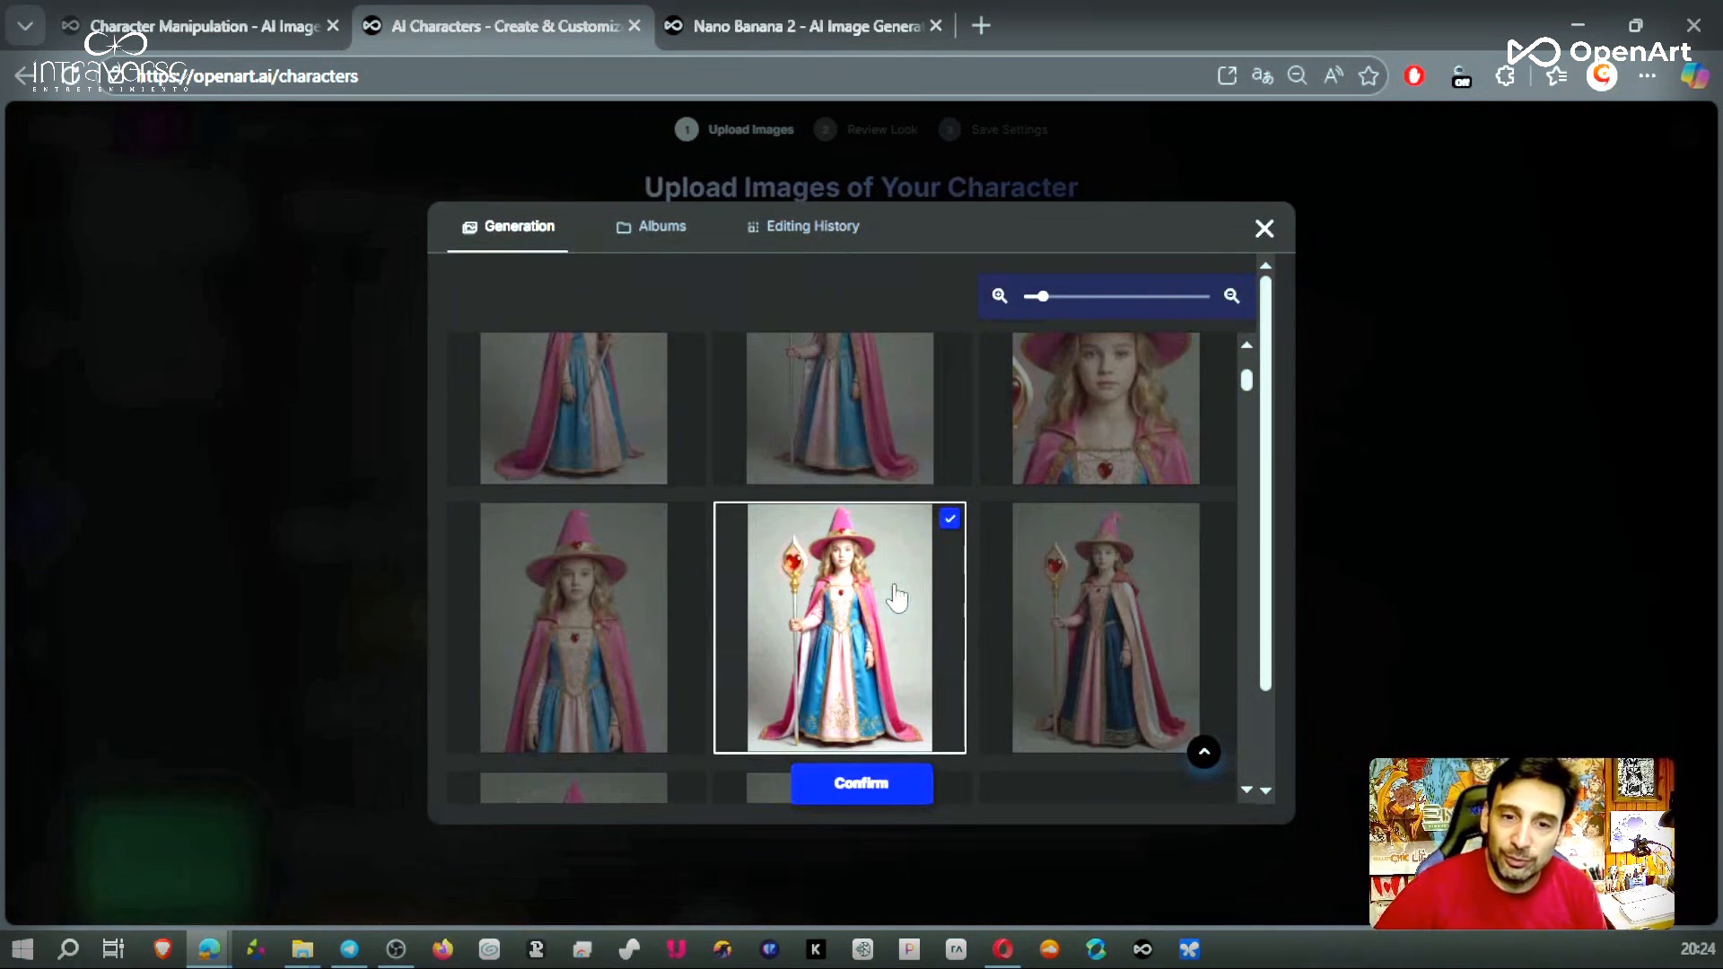
click(869, 795)
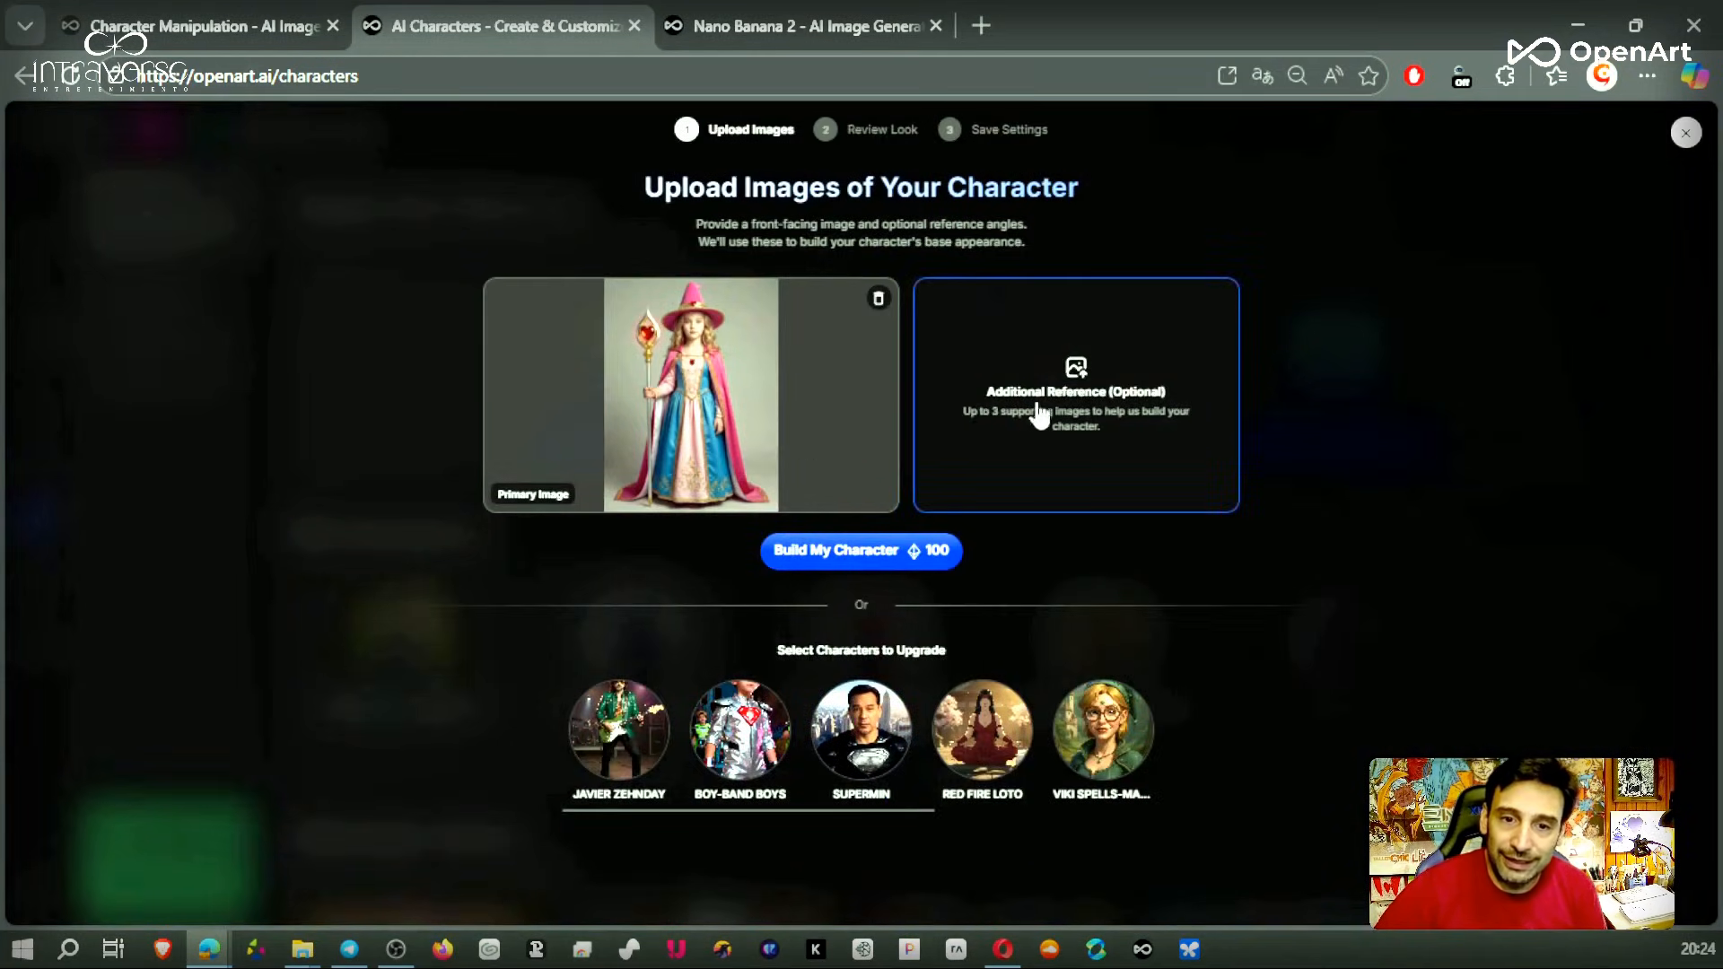
- Select the close-up front view and the full-body side view facing the heart staff from history as additional references
click(1087, 395)
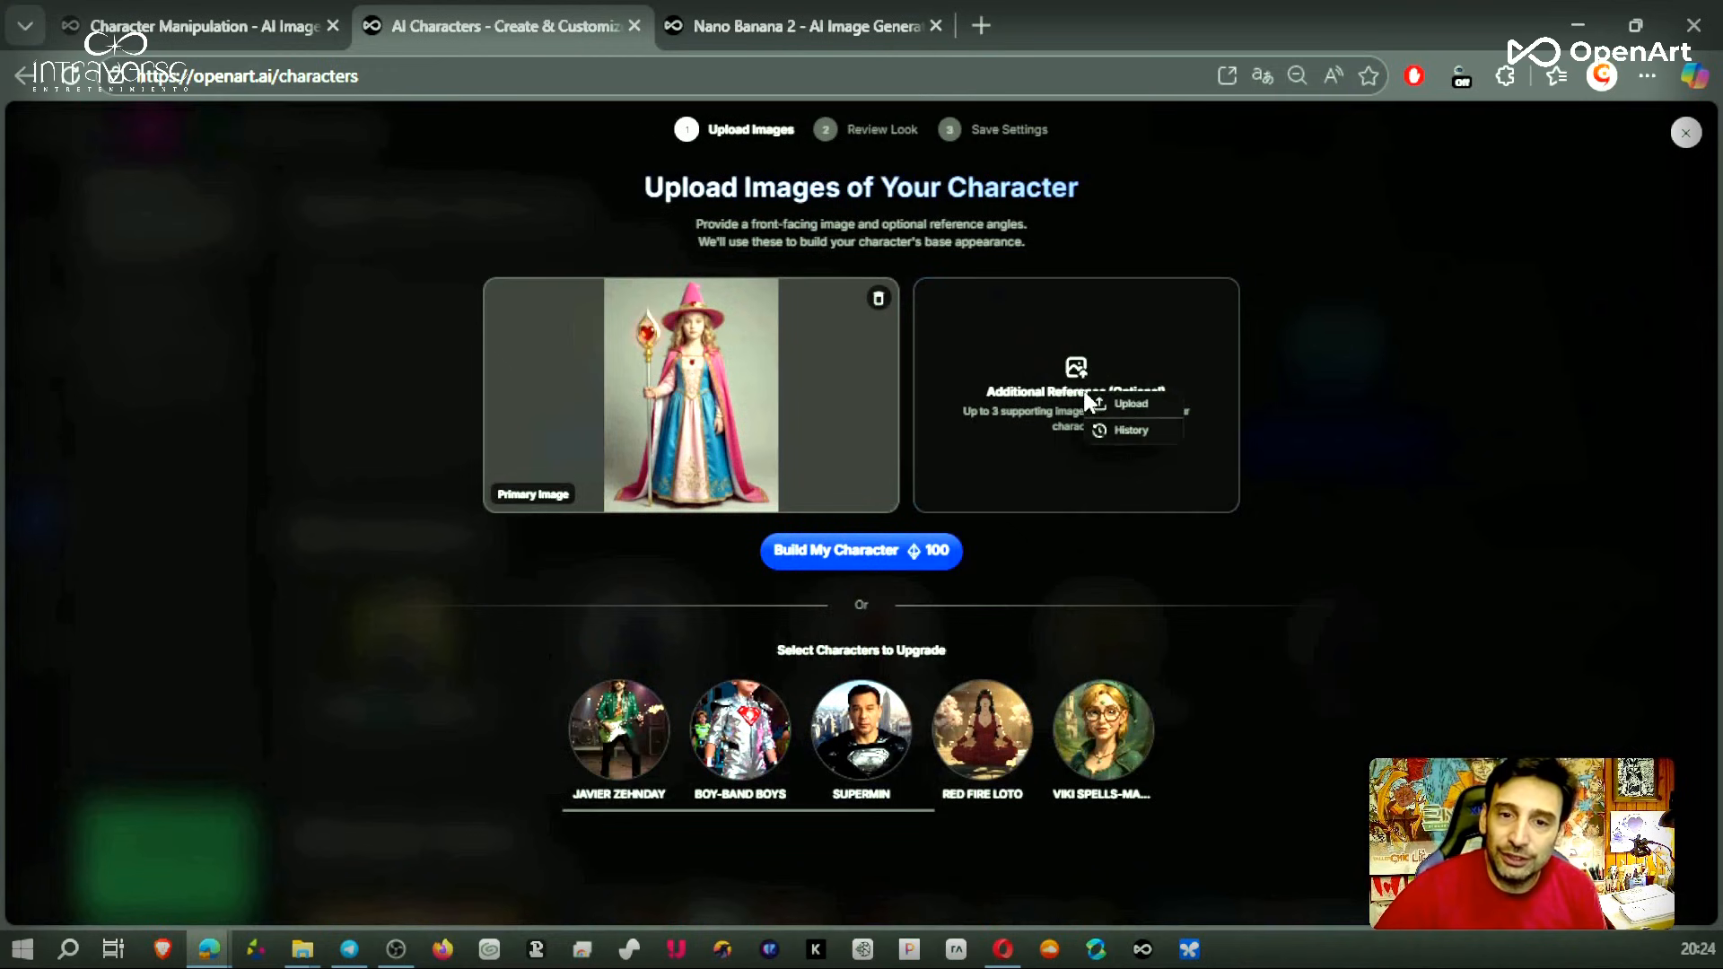
click(1135, 432)
scroll(920, 438, down, 5)
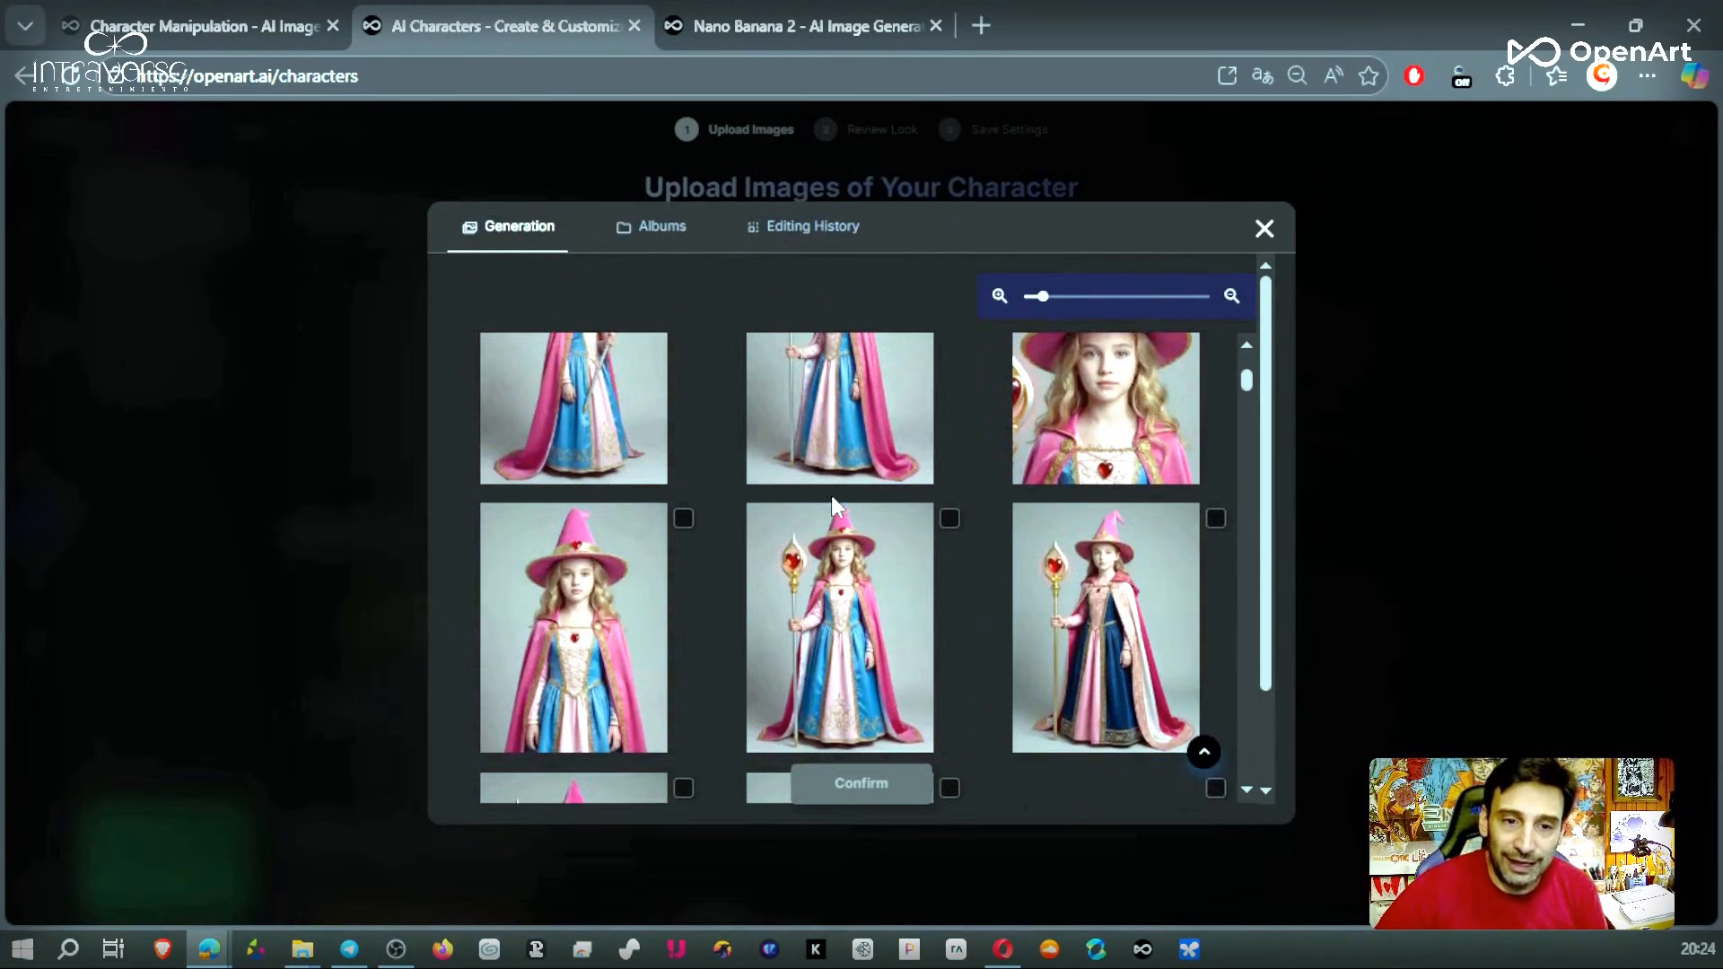
scroll(834, 507, up, 2)
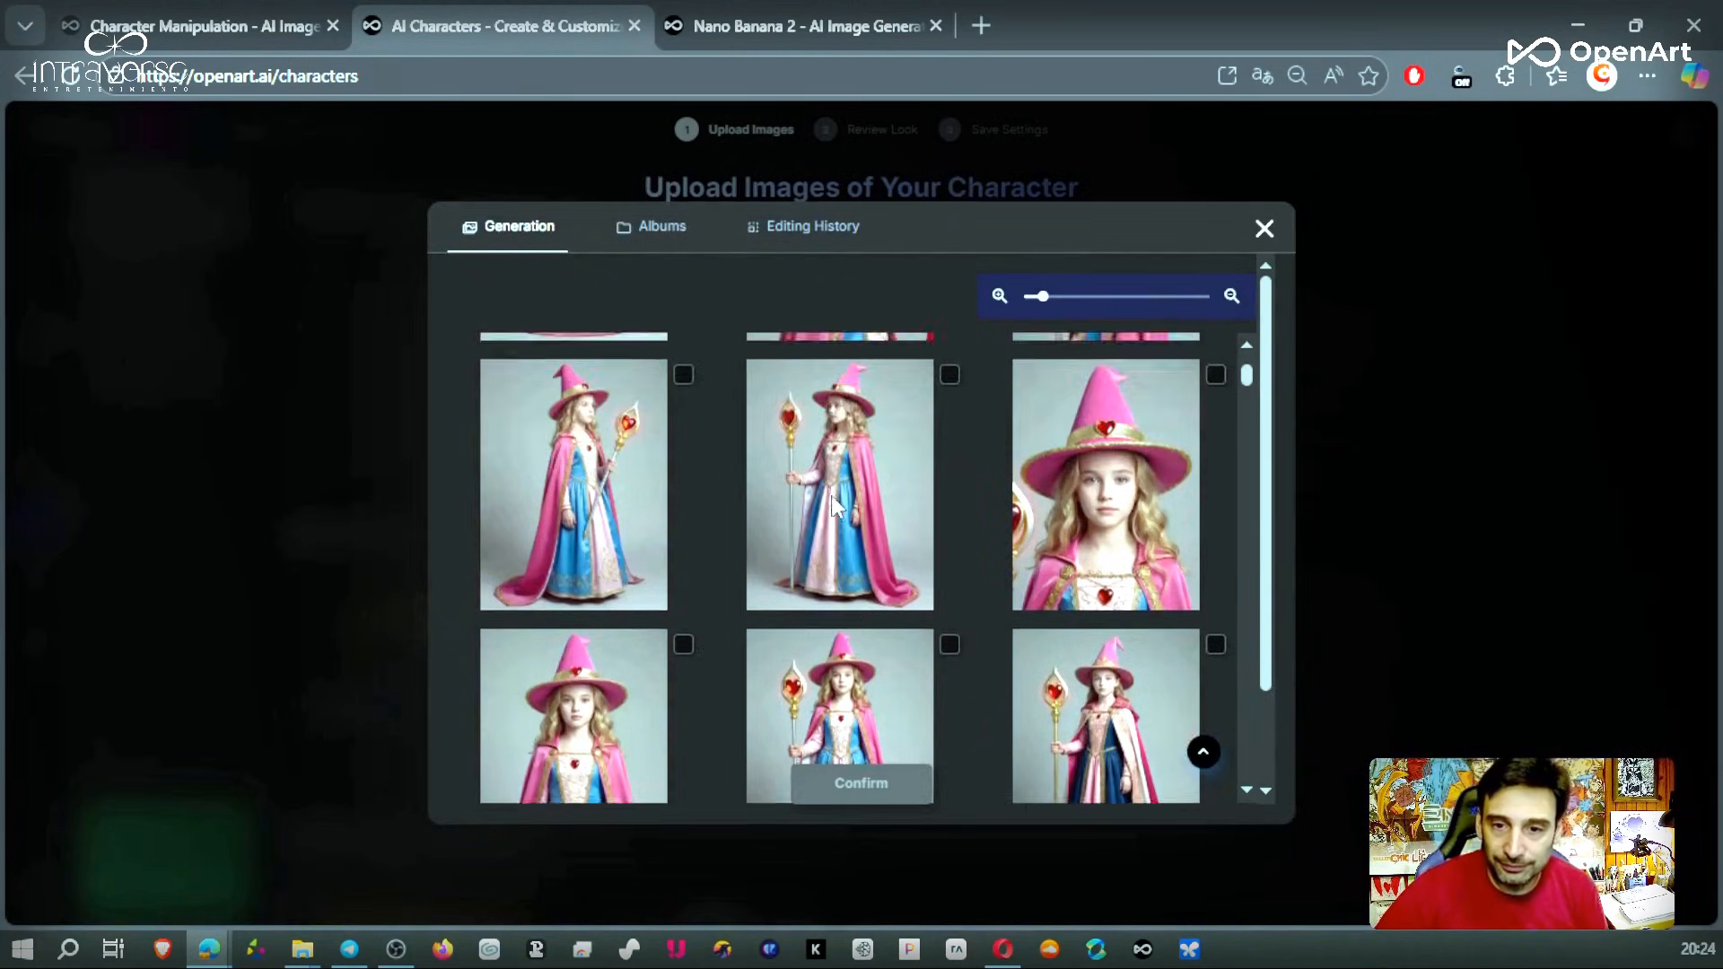
click(1215, 375)
scroll(888, 422, up, 2)
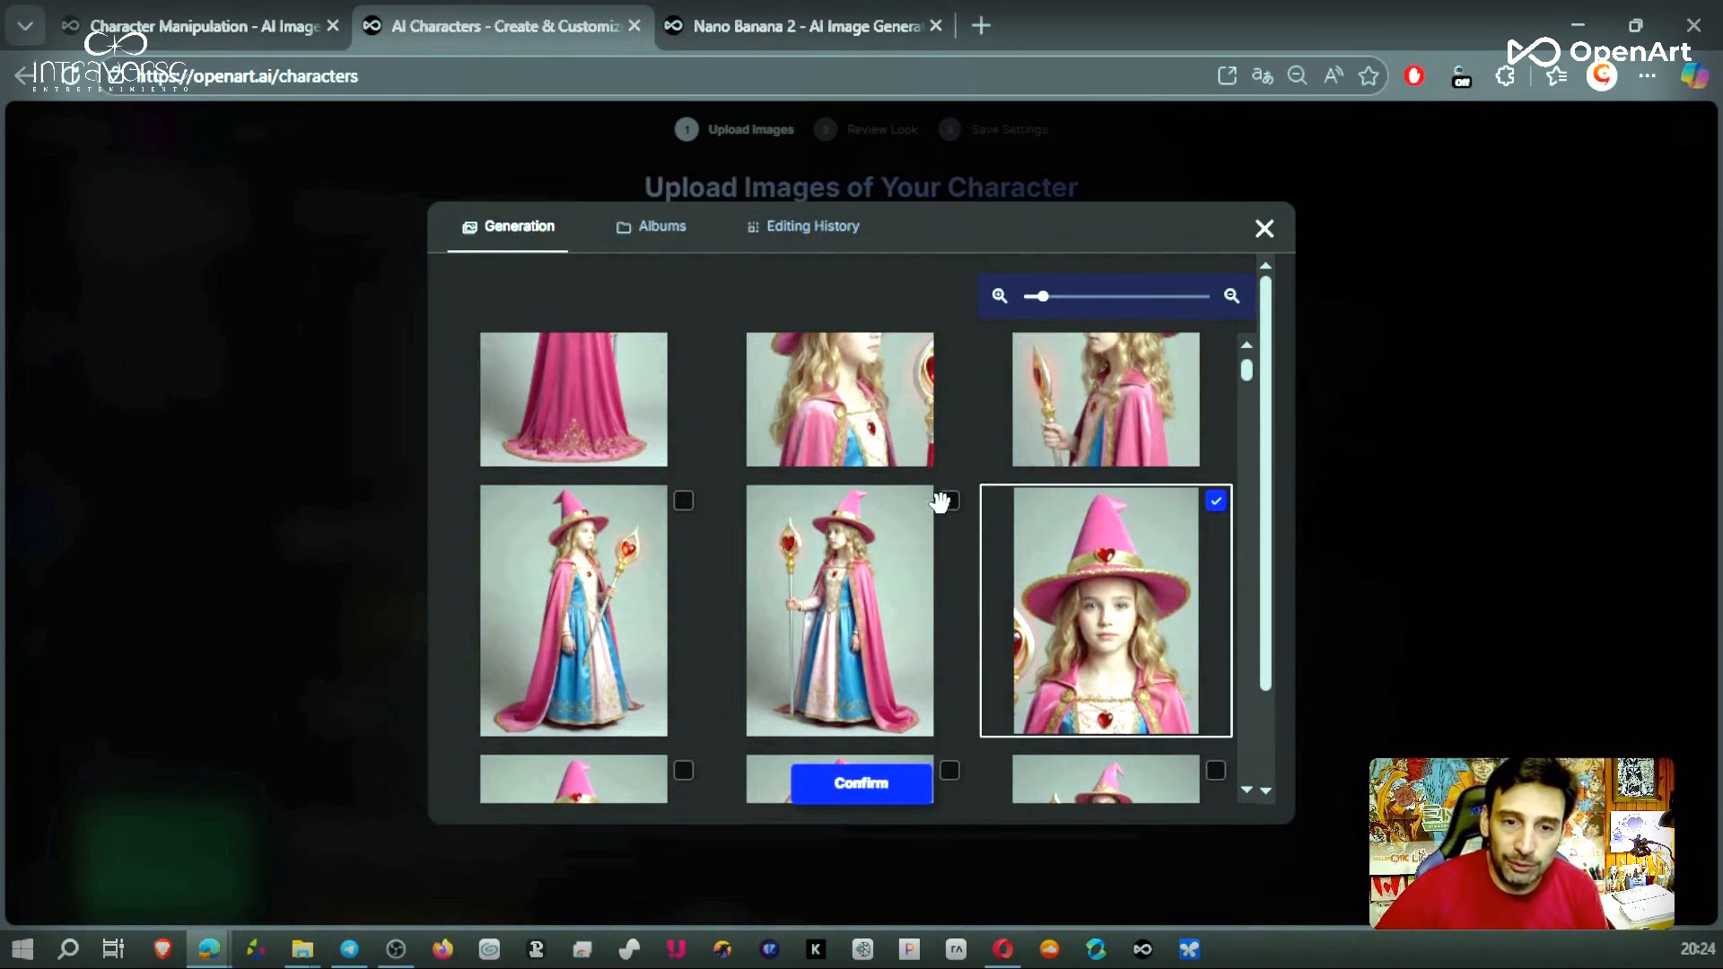
click(949, 501)
- Add the full-body back view with the pink cape as the third reference and build the character
scroll(896, 582, down, 2)
scroll(895, 581, up, 3)
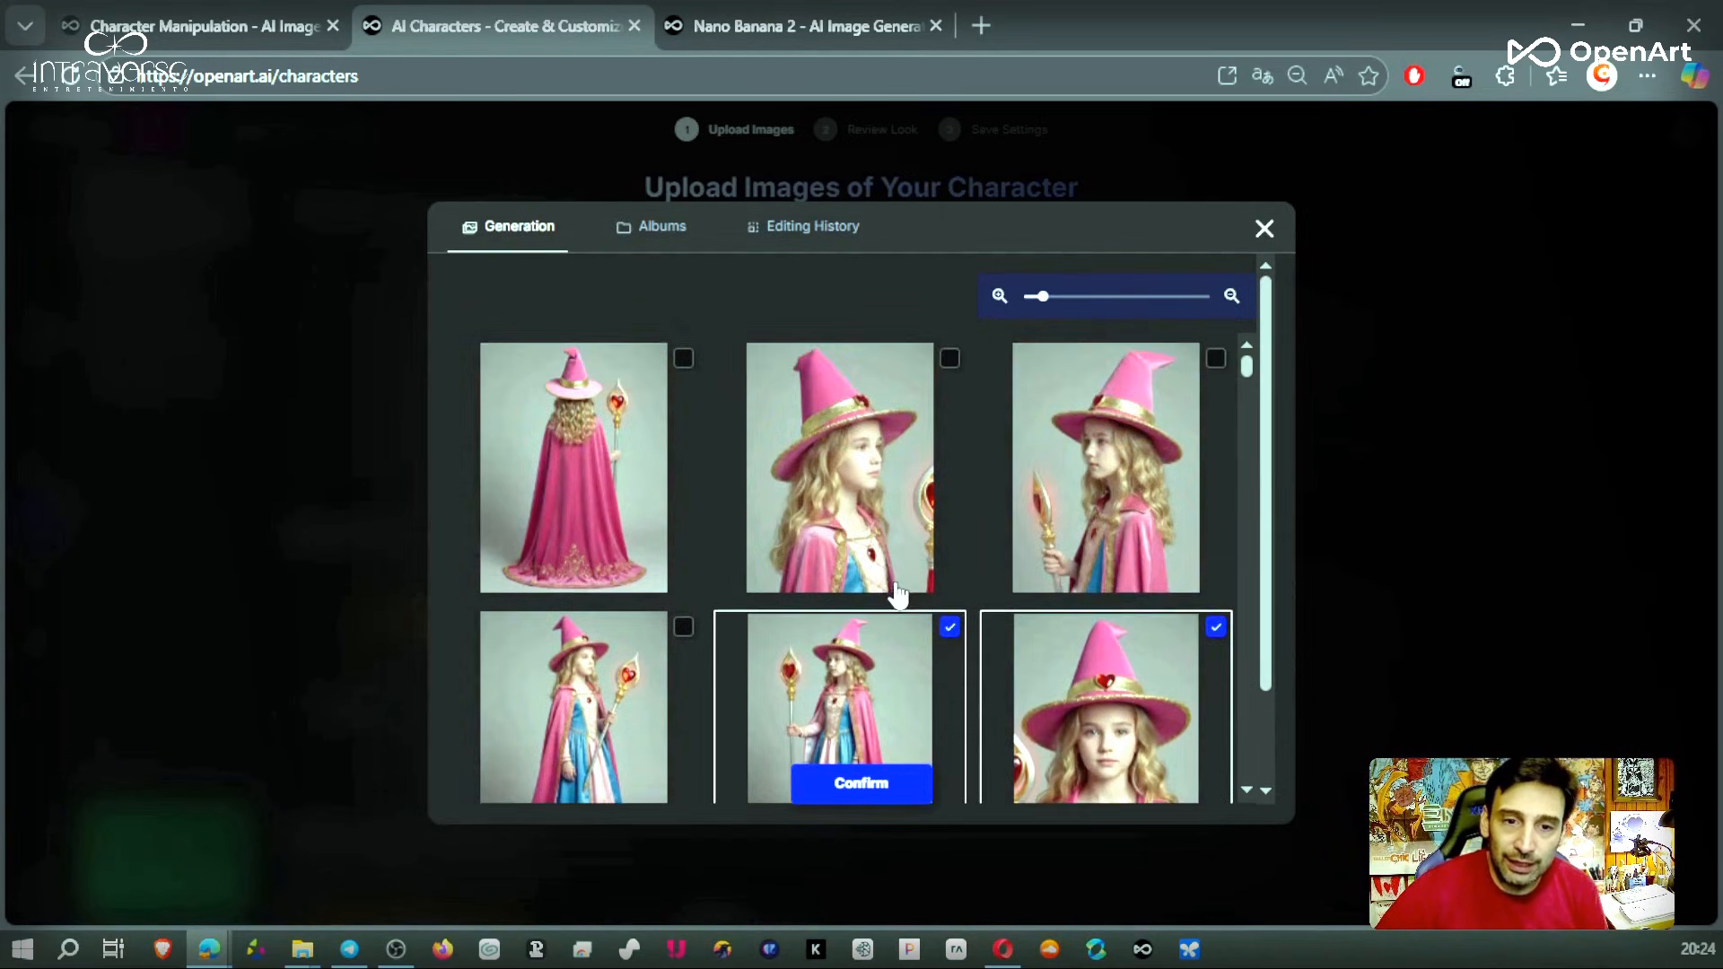
click(628, 456)
scroll(998, 588, down, 1)
scroll(998, 589, down, 2)
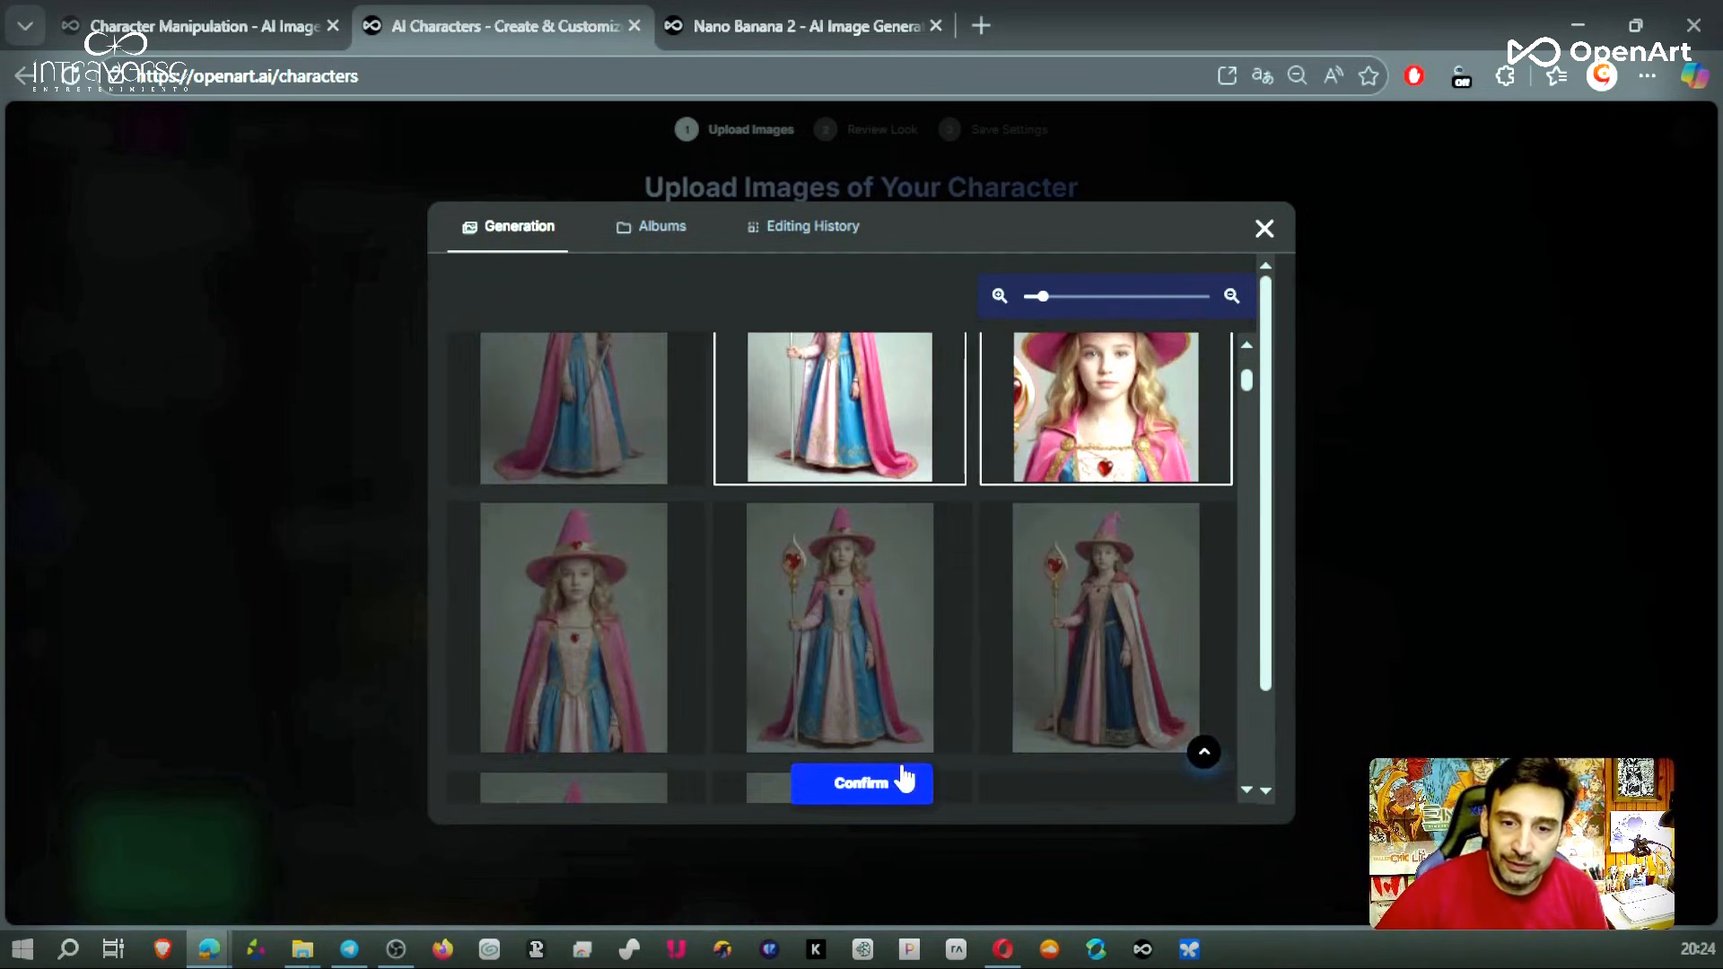
click(903, 788)
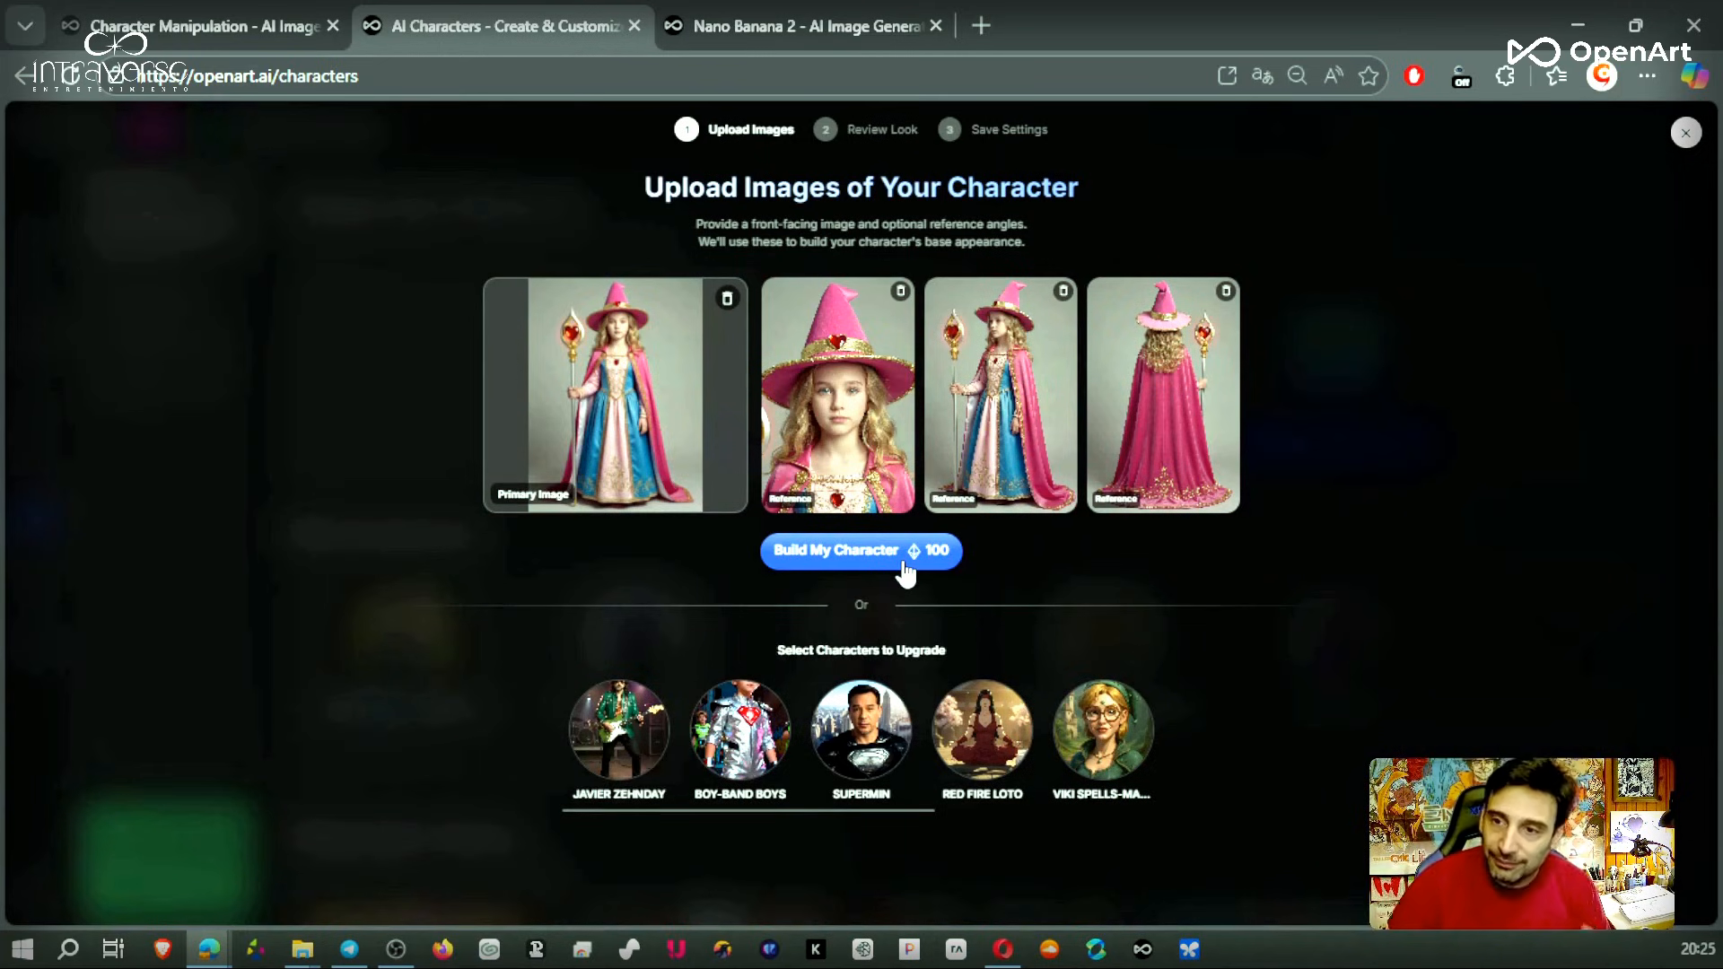
click(904, 563)
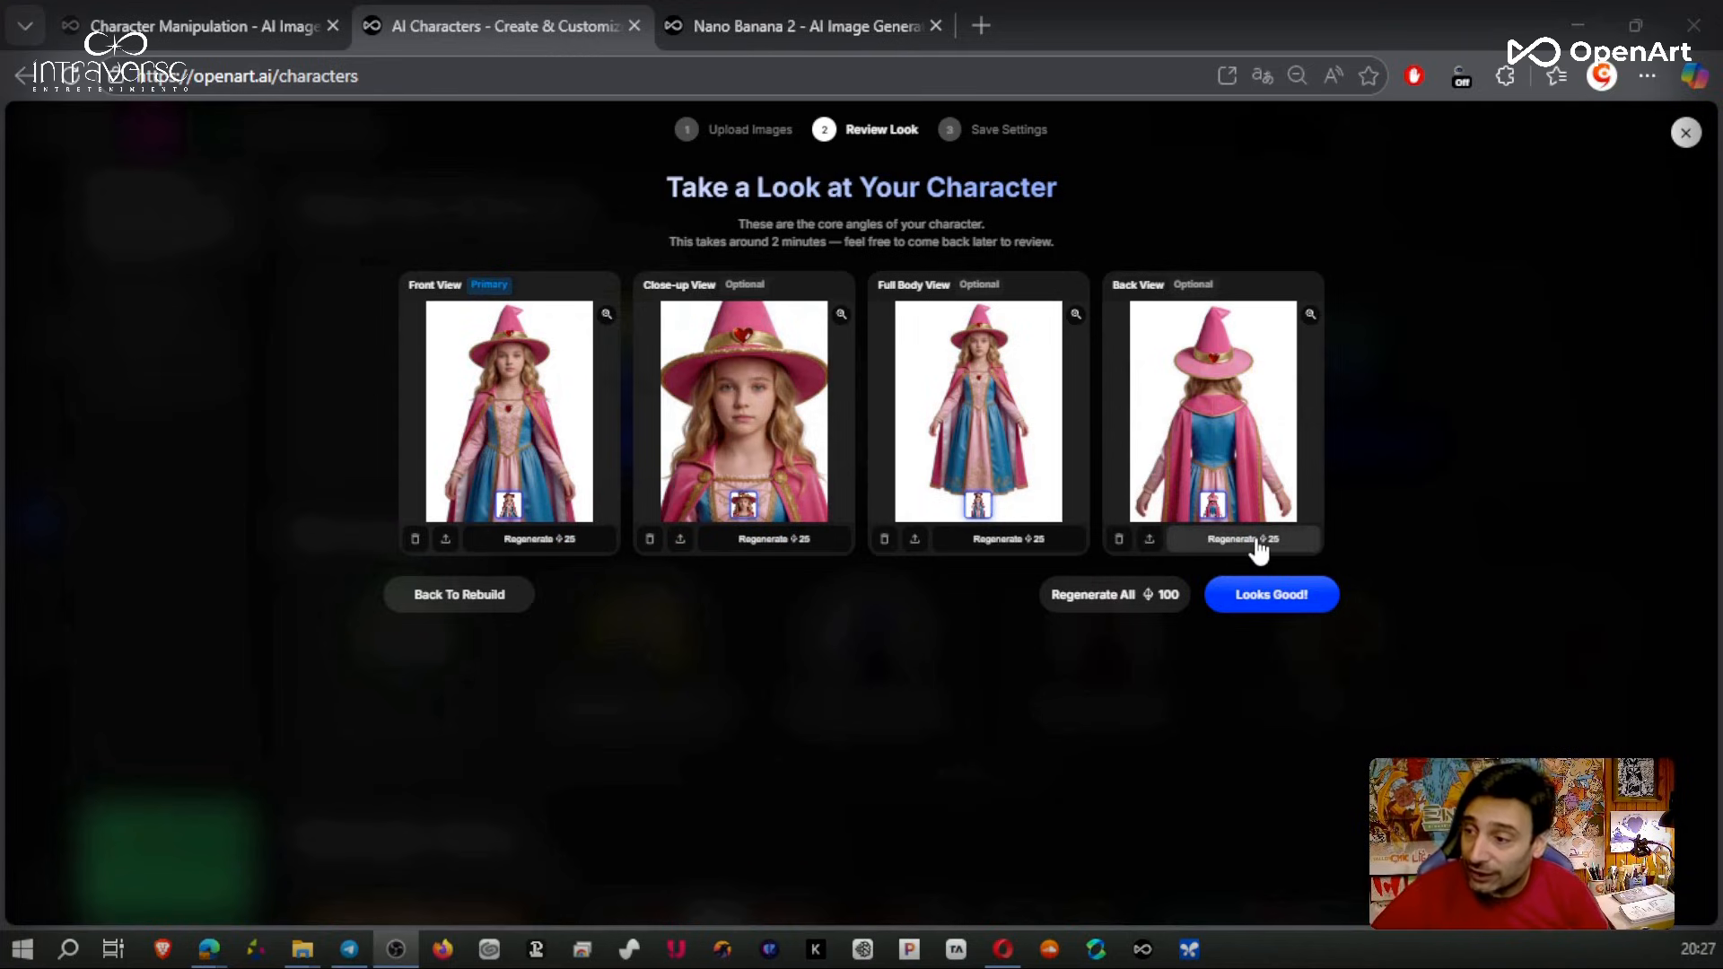
- Replace the generated core views with the matching history images, including the caped back view with staff, and approve the look
click(1151, 541)
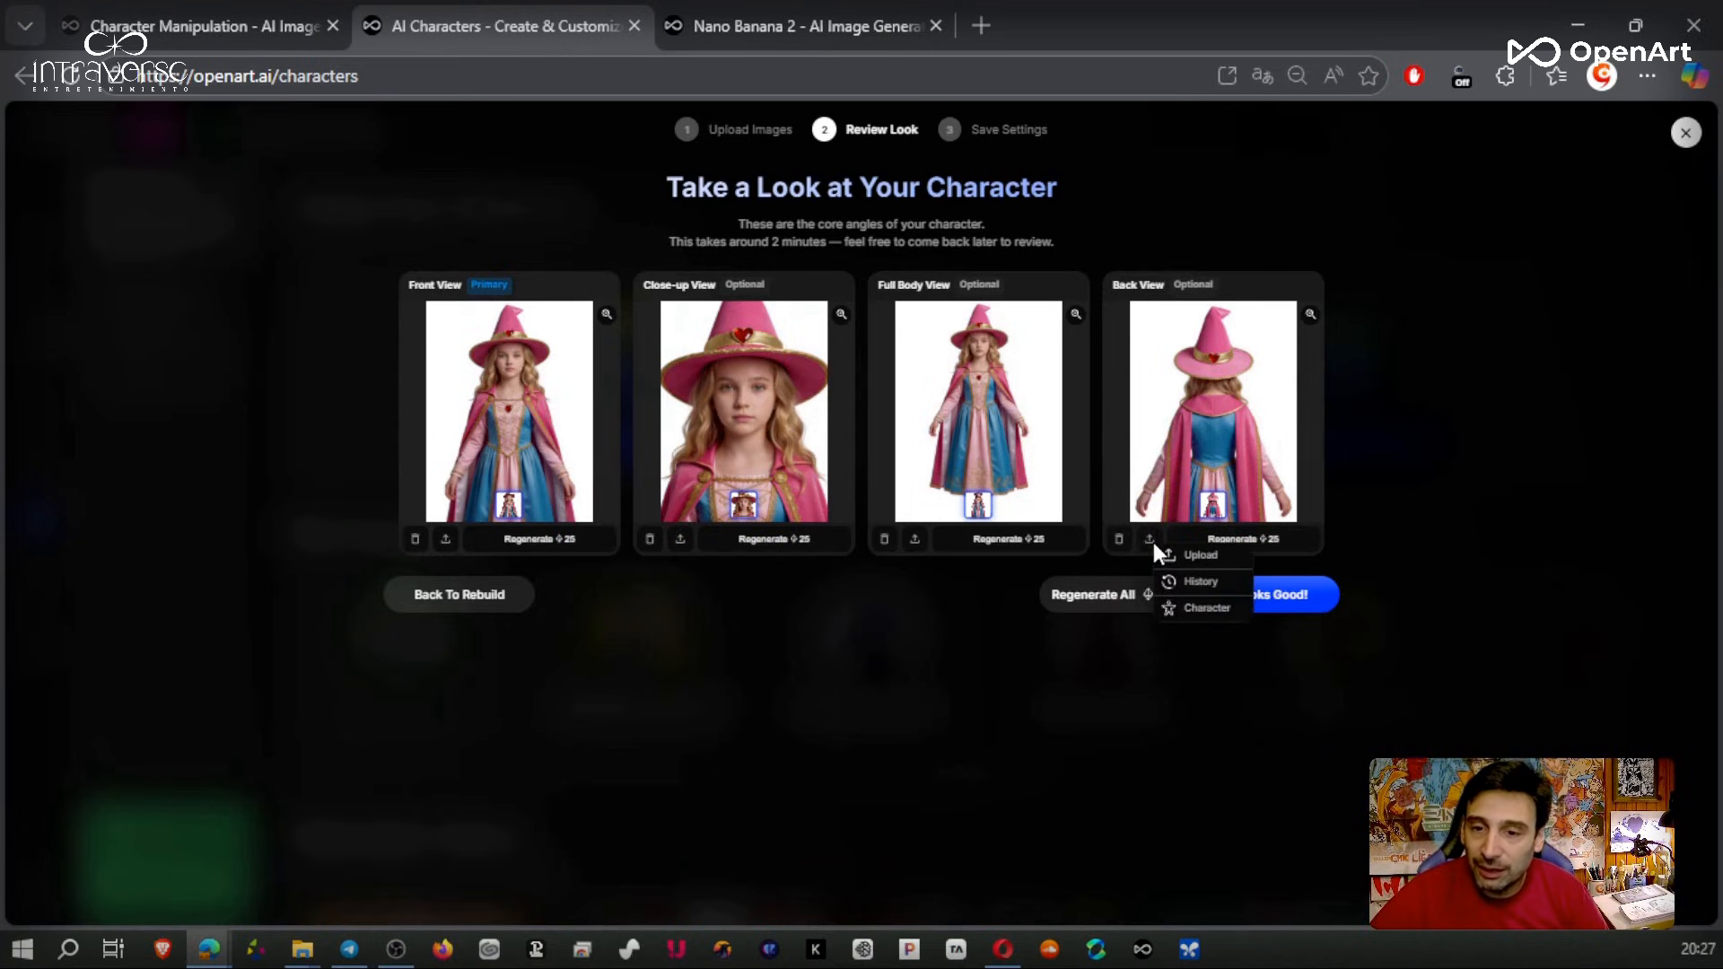
click(1203, 583)
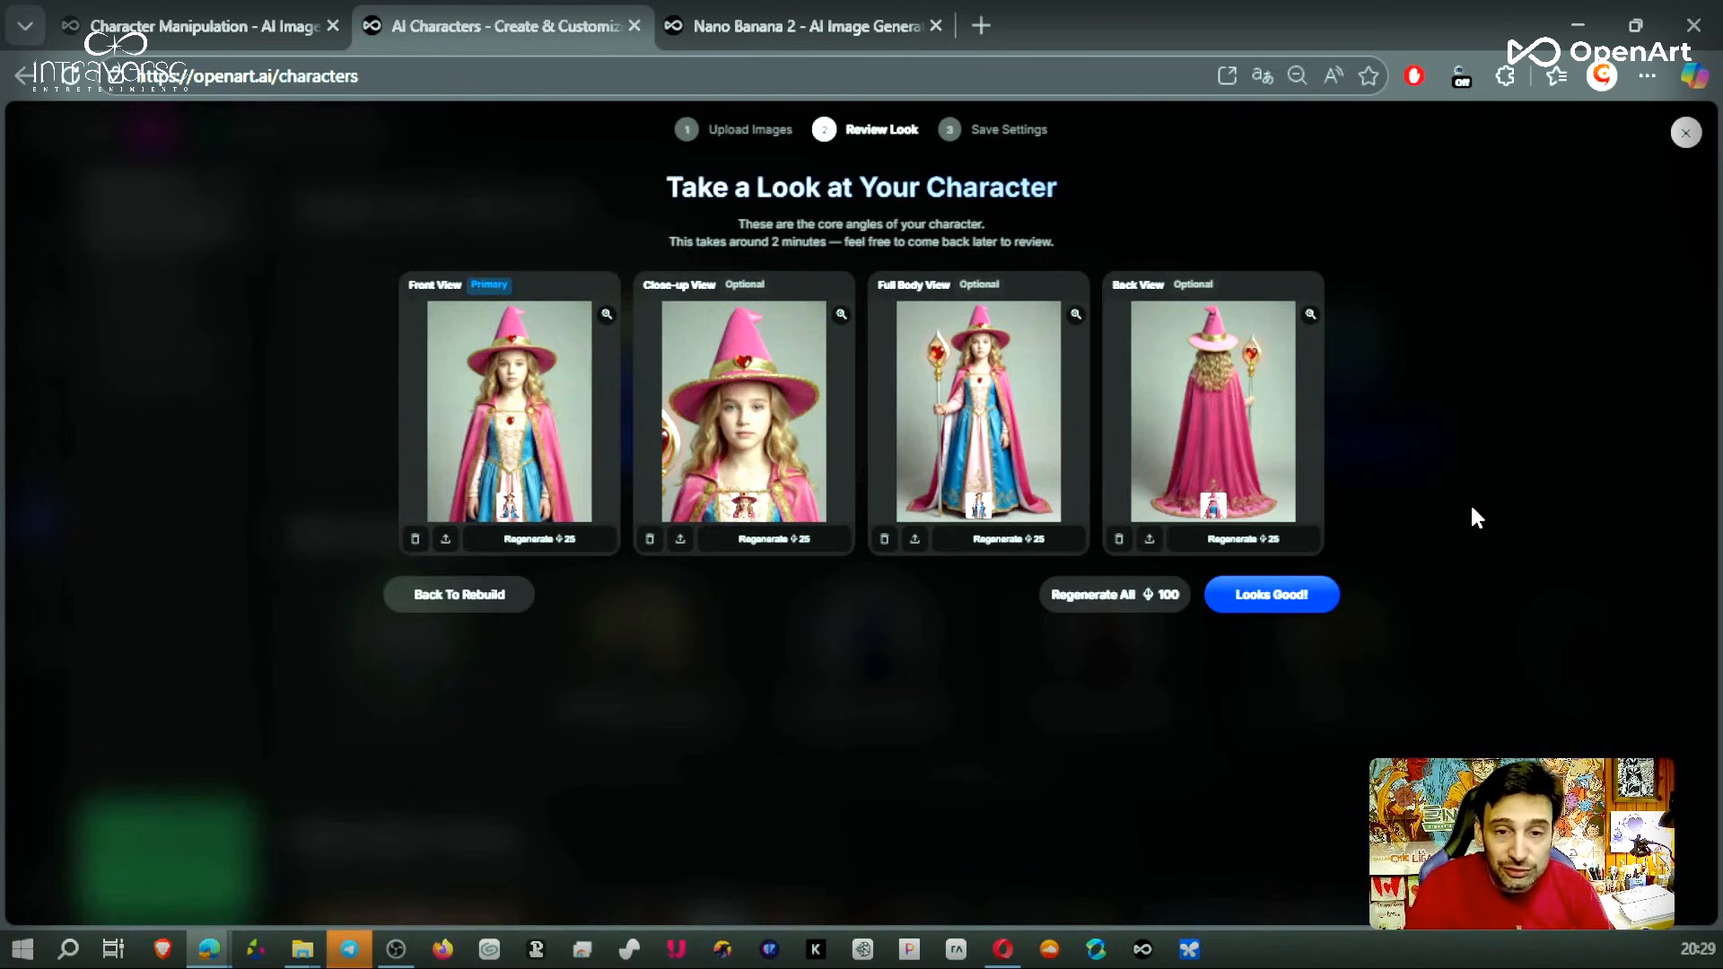
click(1276, 599)
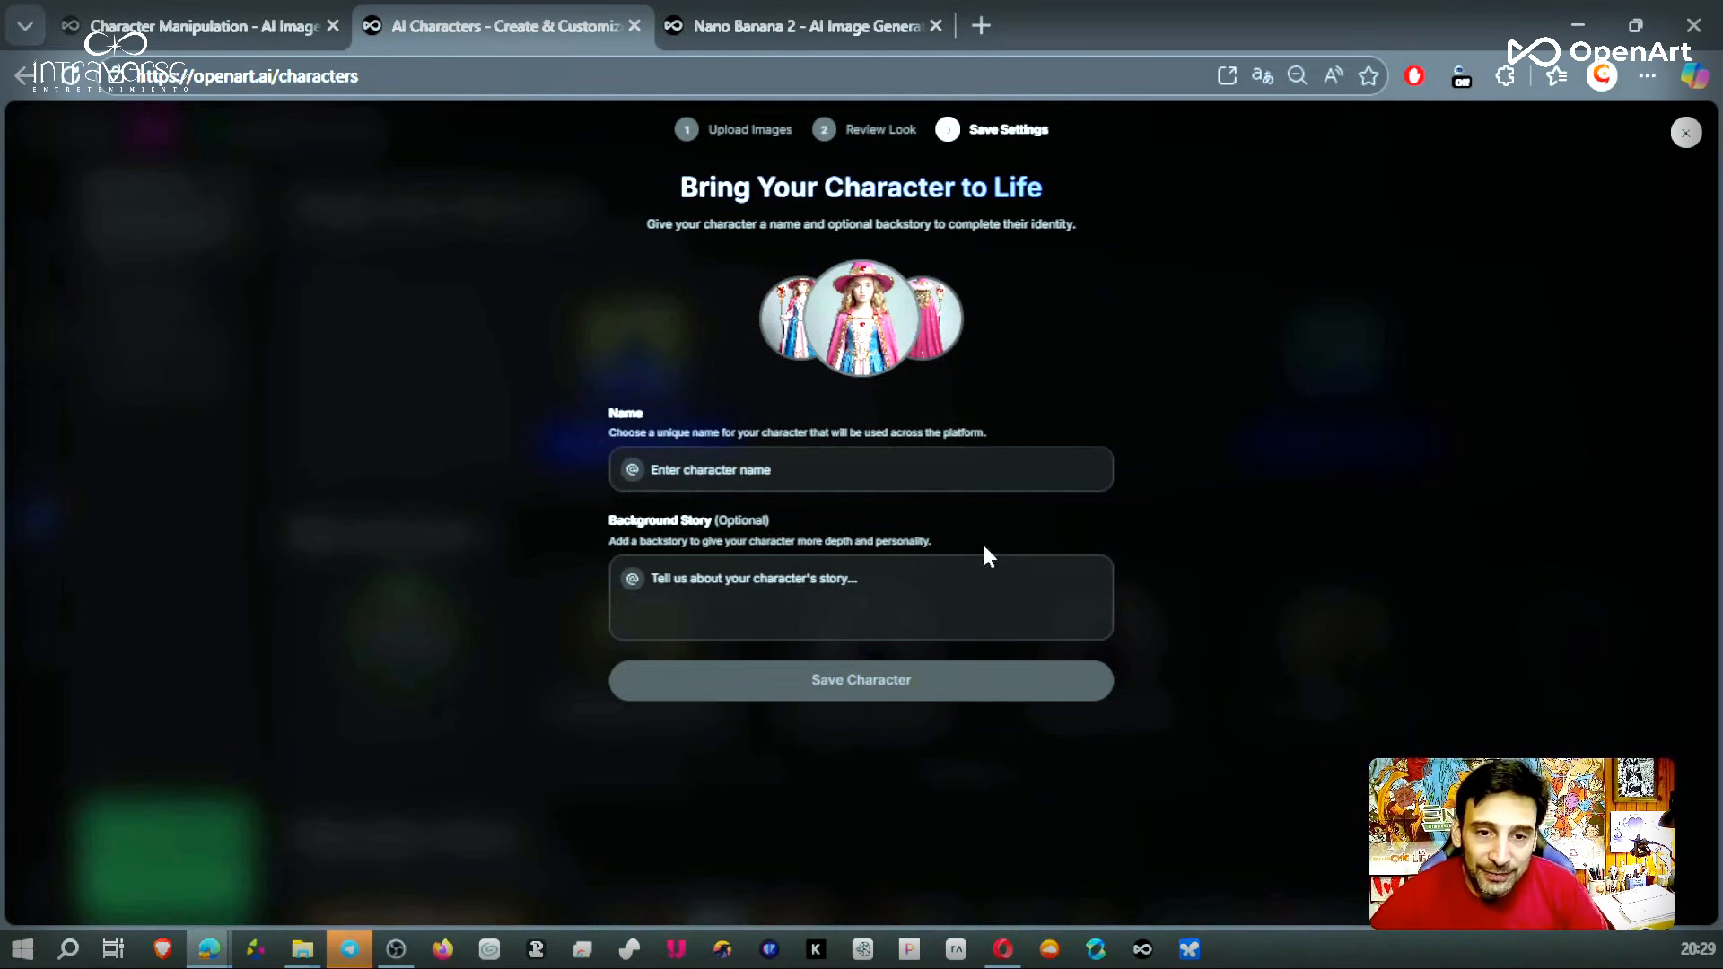
- Enter the character's full name, paste in the background story, and save the character
click(970, 476)
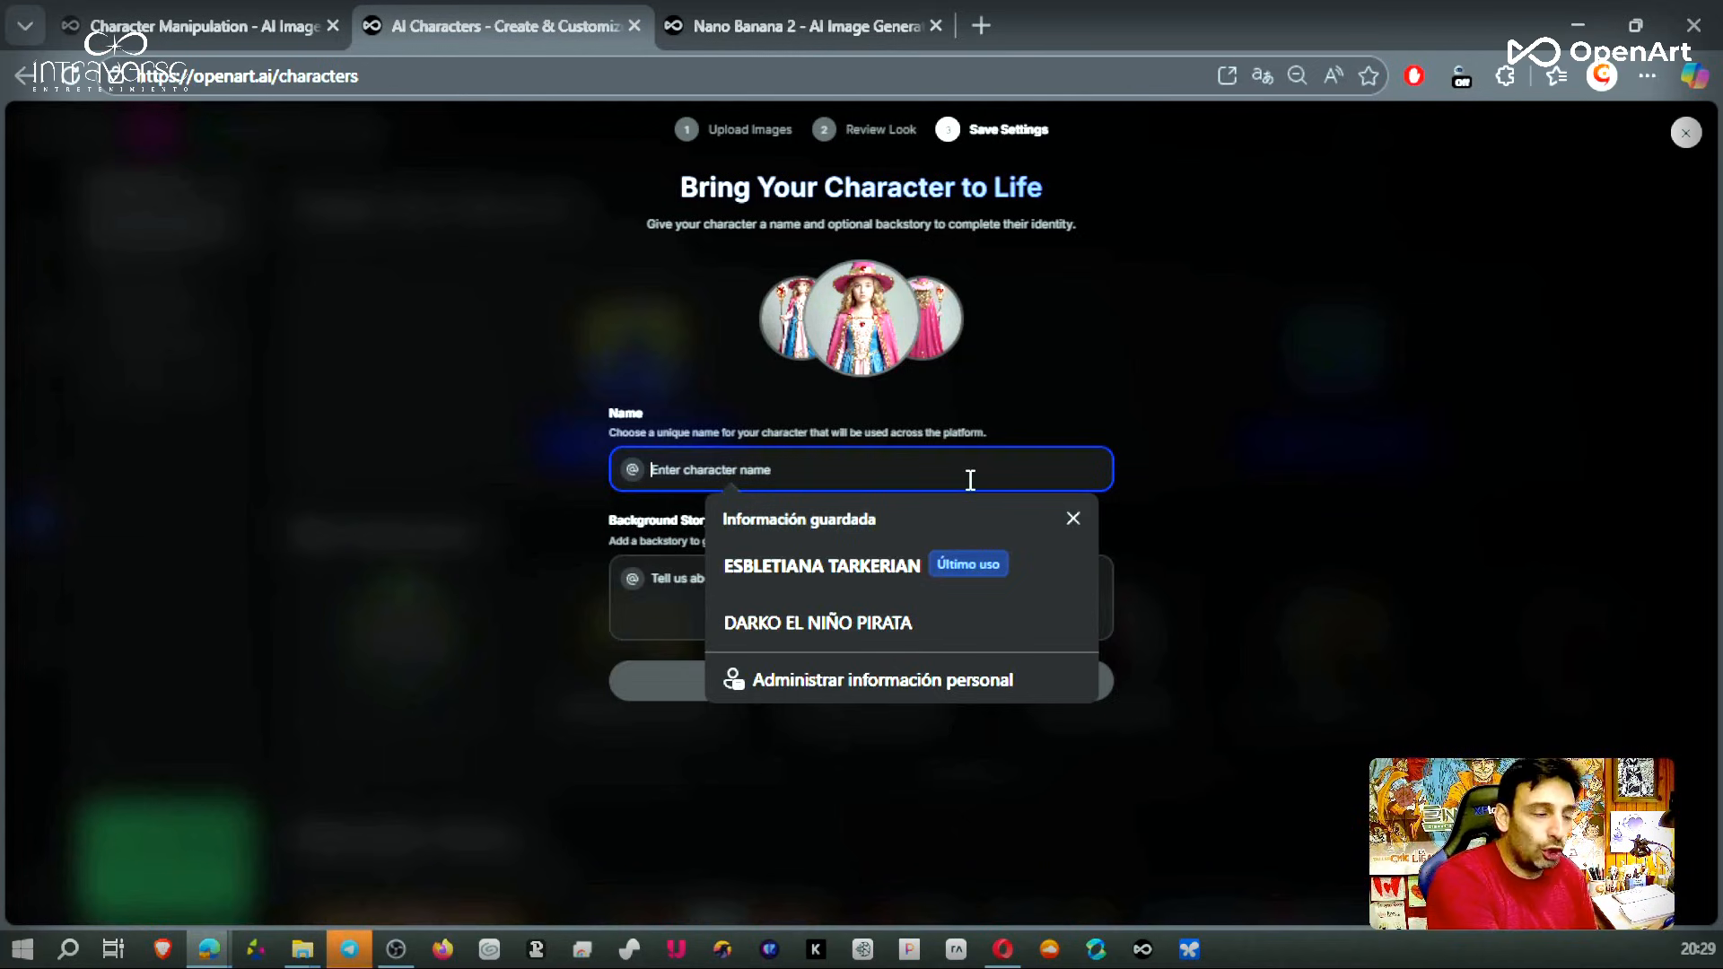
text(ROSITA_ESCUDERO)
click(926, 572)
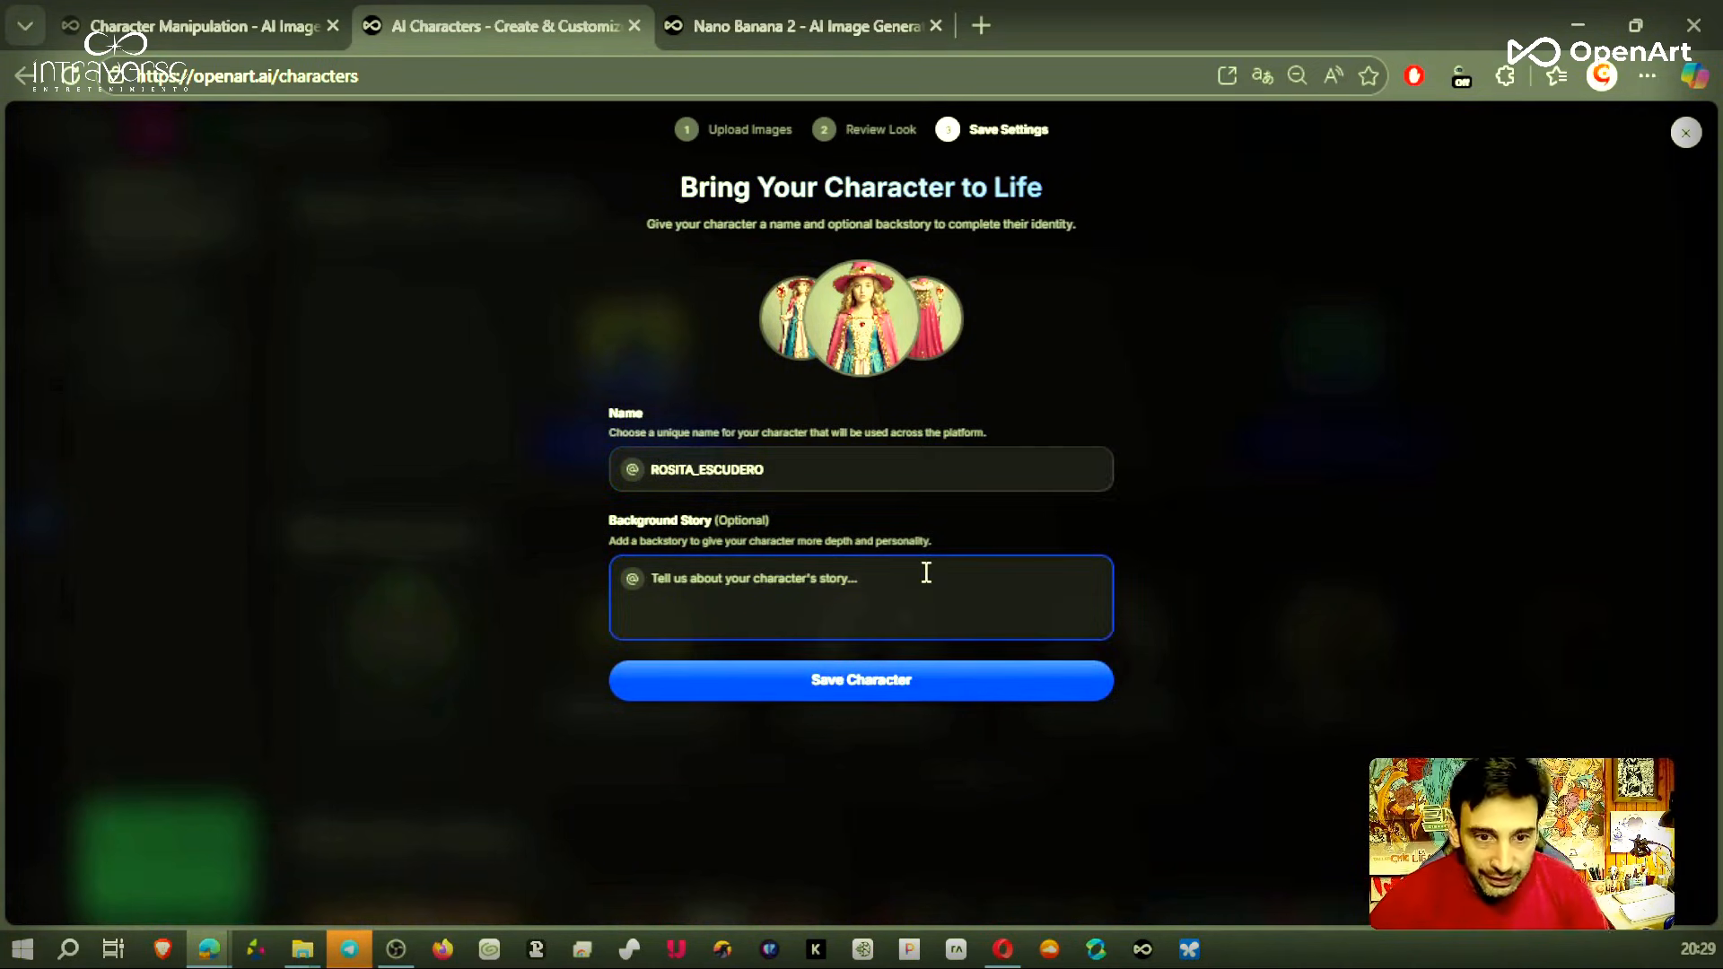
key(ctrl+v)
click(1058, 673)
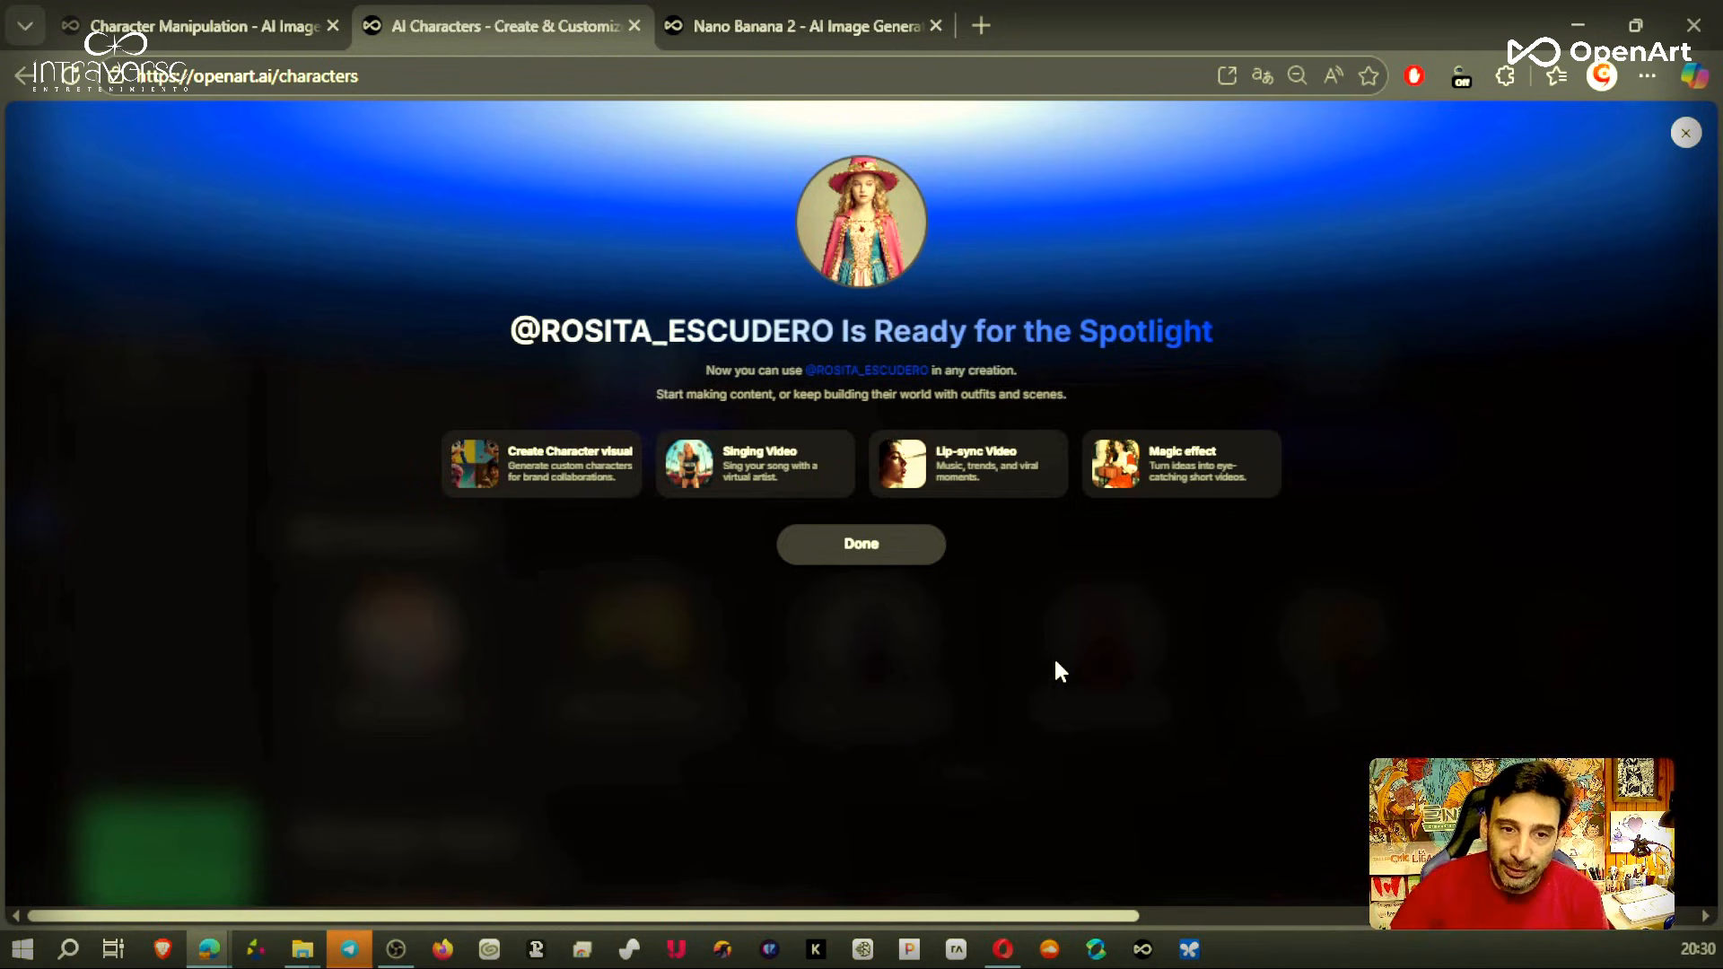
- Start a character visual with the new sorceress and add the blue-hatted forest sorceress as second character
click(543, 465)
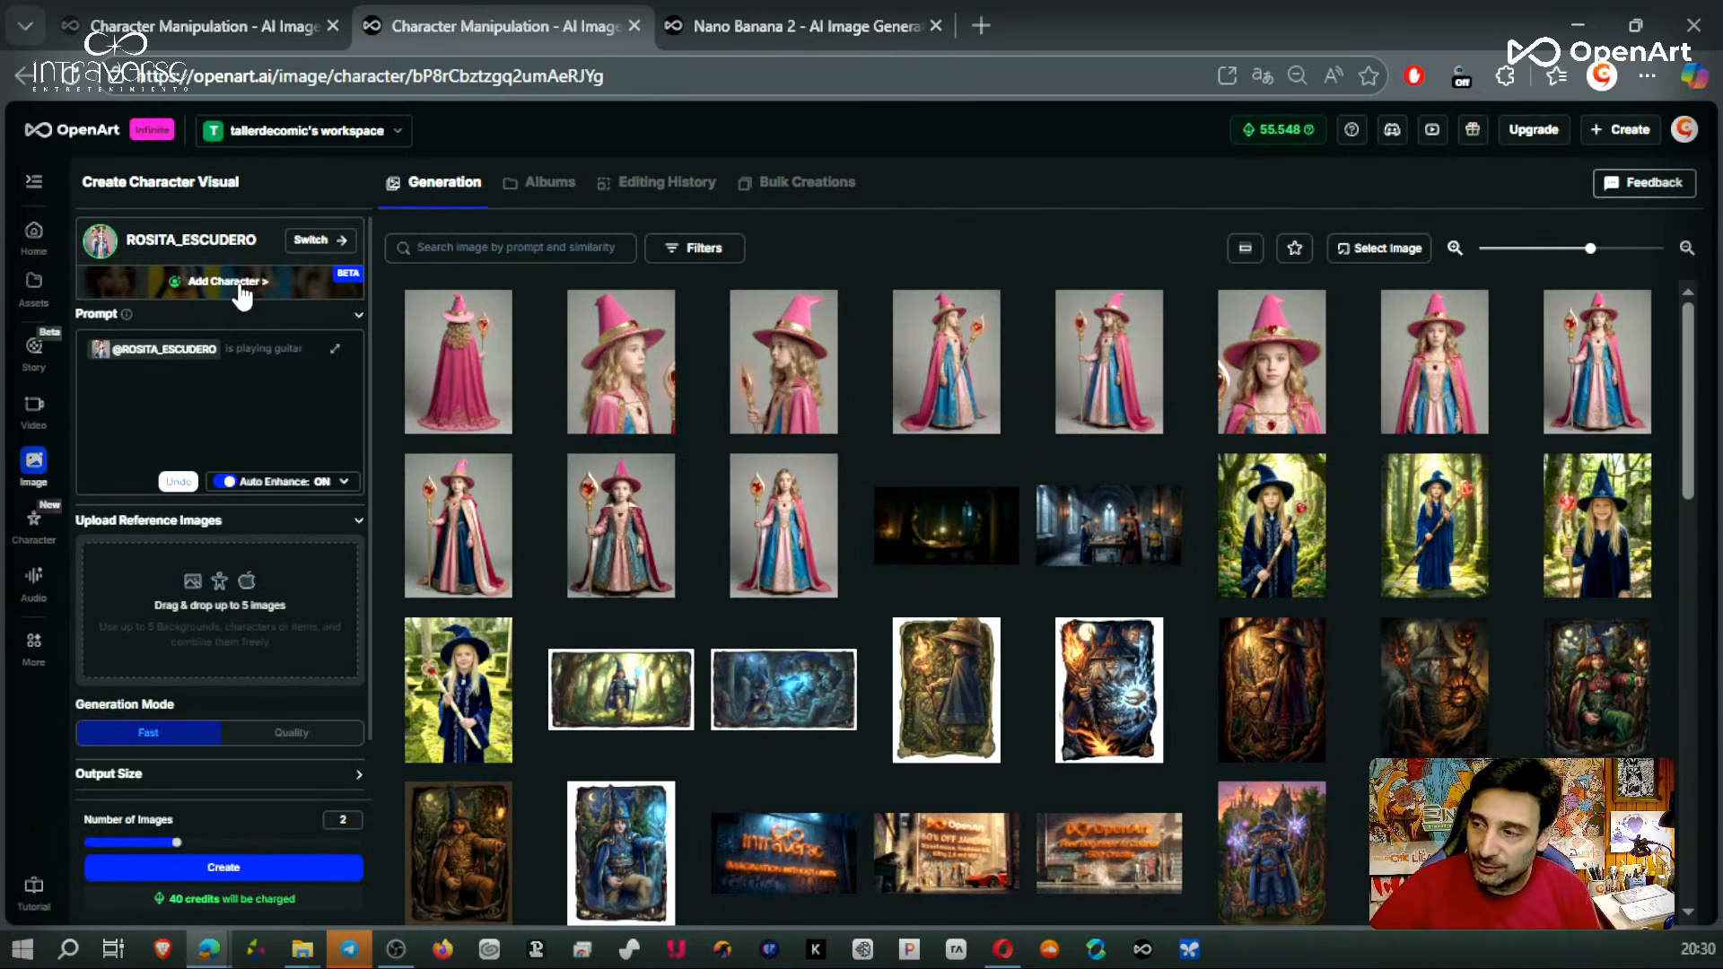
click(238, 281)
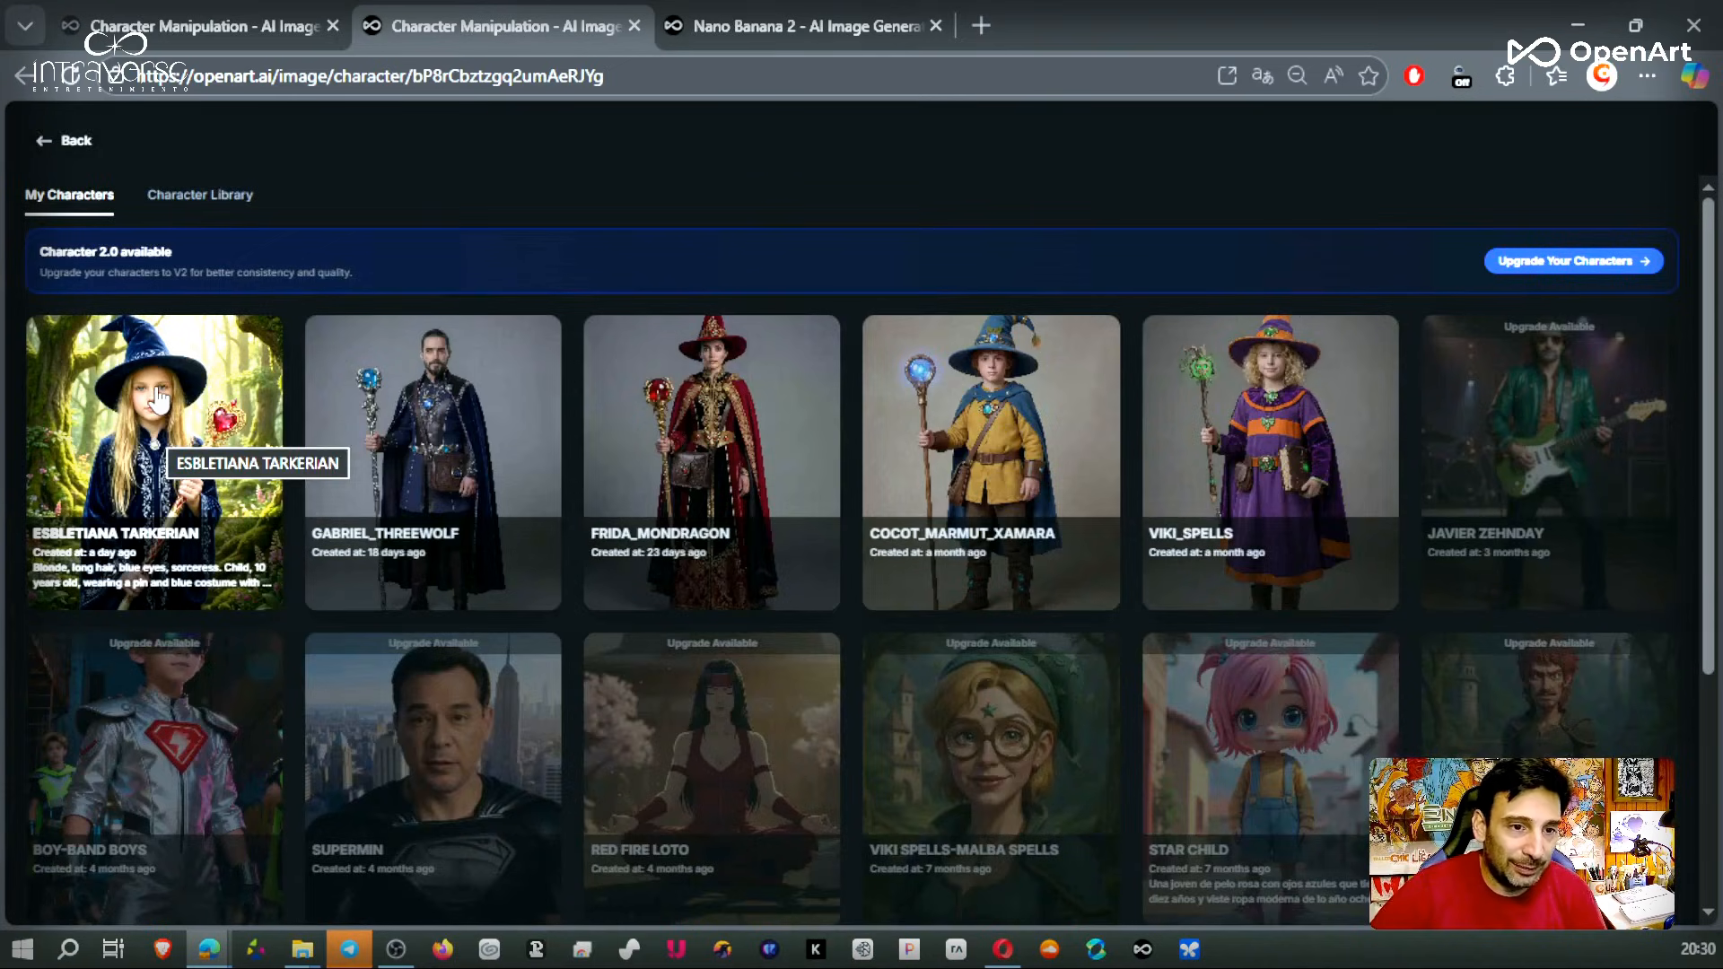
click(160, 402)
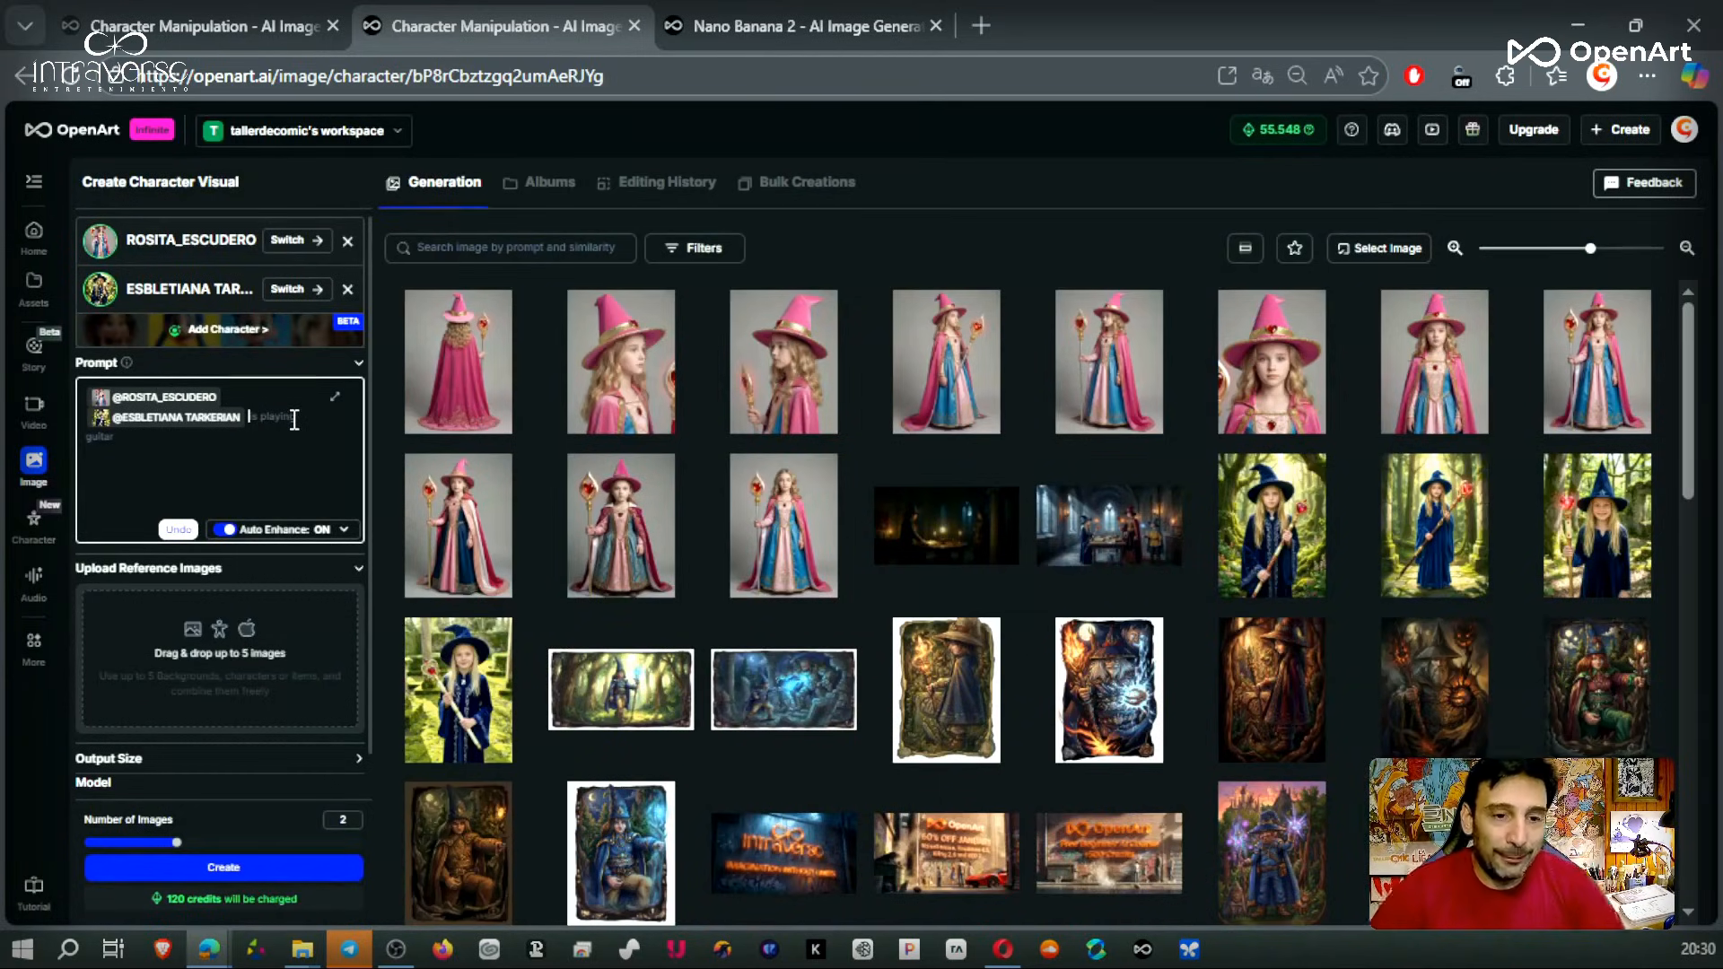
- Prompt both characters with "are walking in ancient near of a temple ruin in celtic woods. Hyperrealism, photorealism, cinematic lighting." and generate one image
text(are walking in ancient)
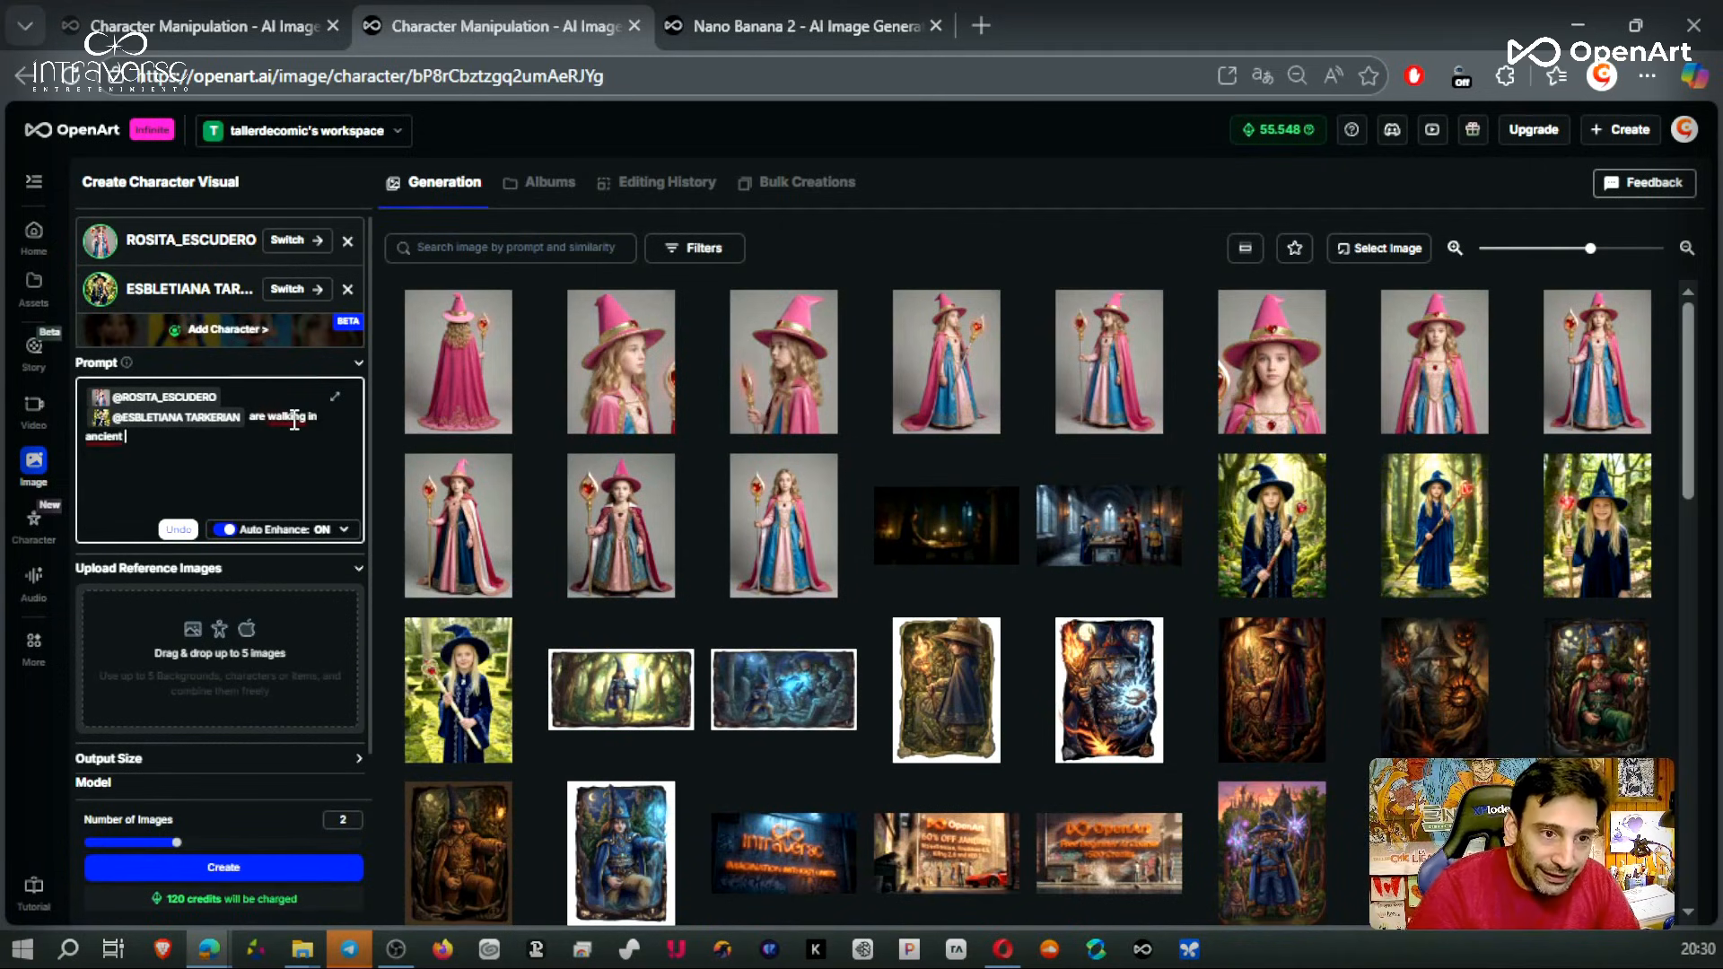
text( near th)
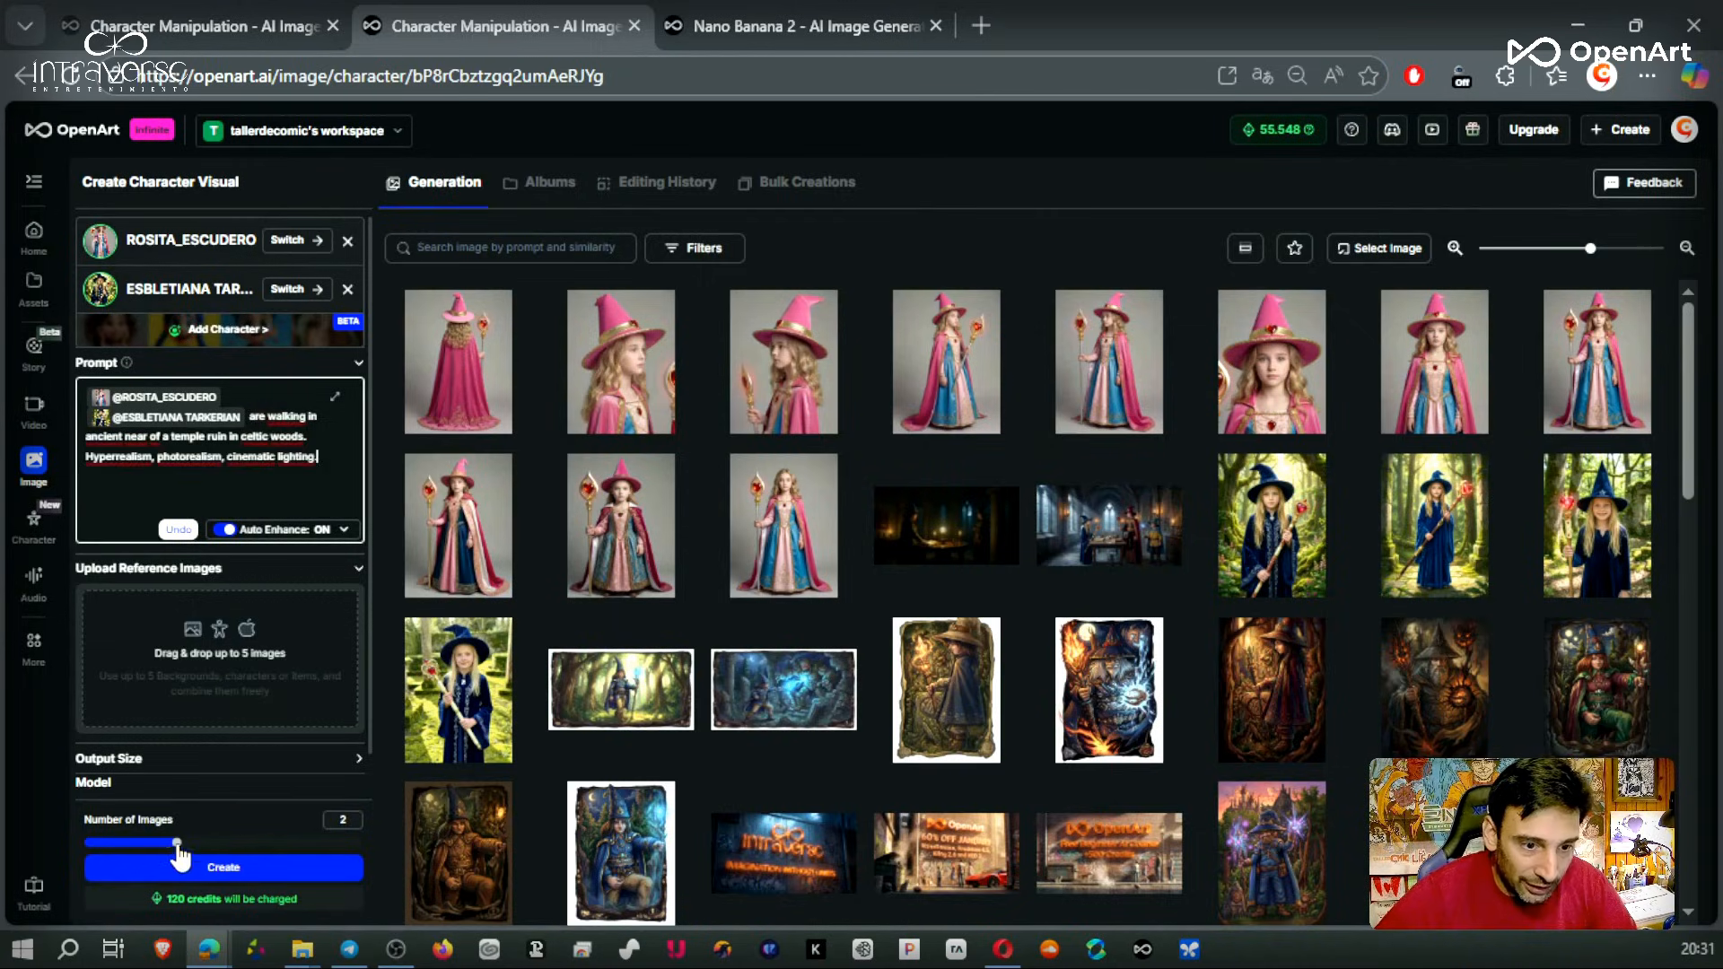
drag(177, 843, 86, 843)
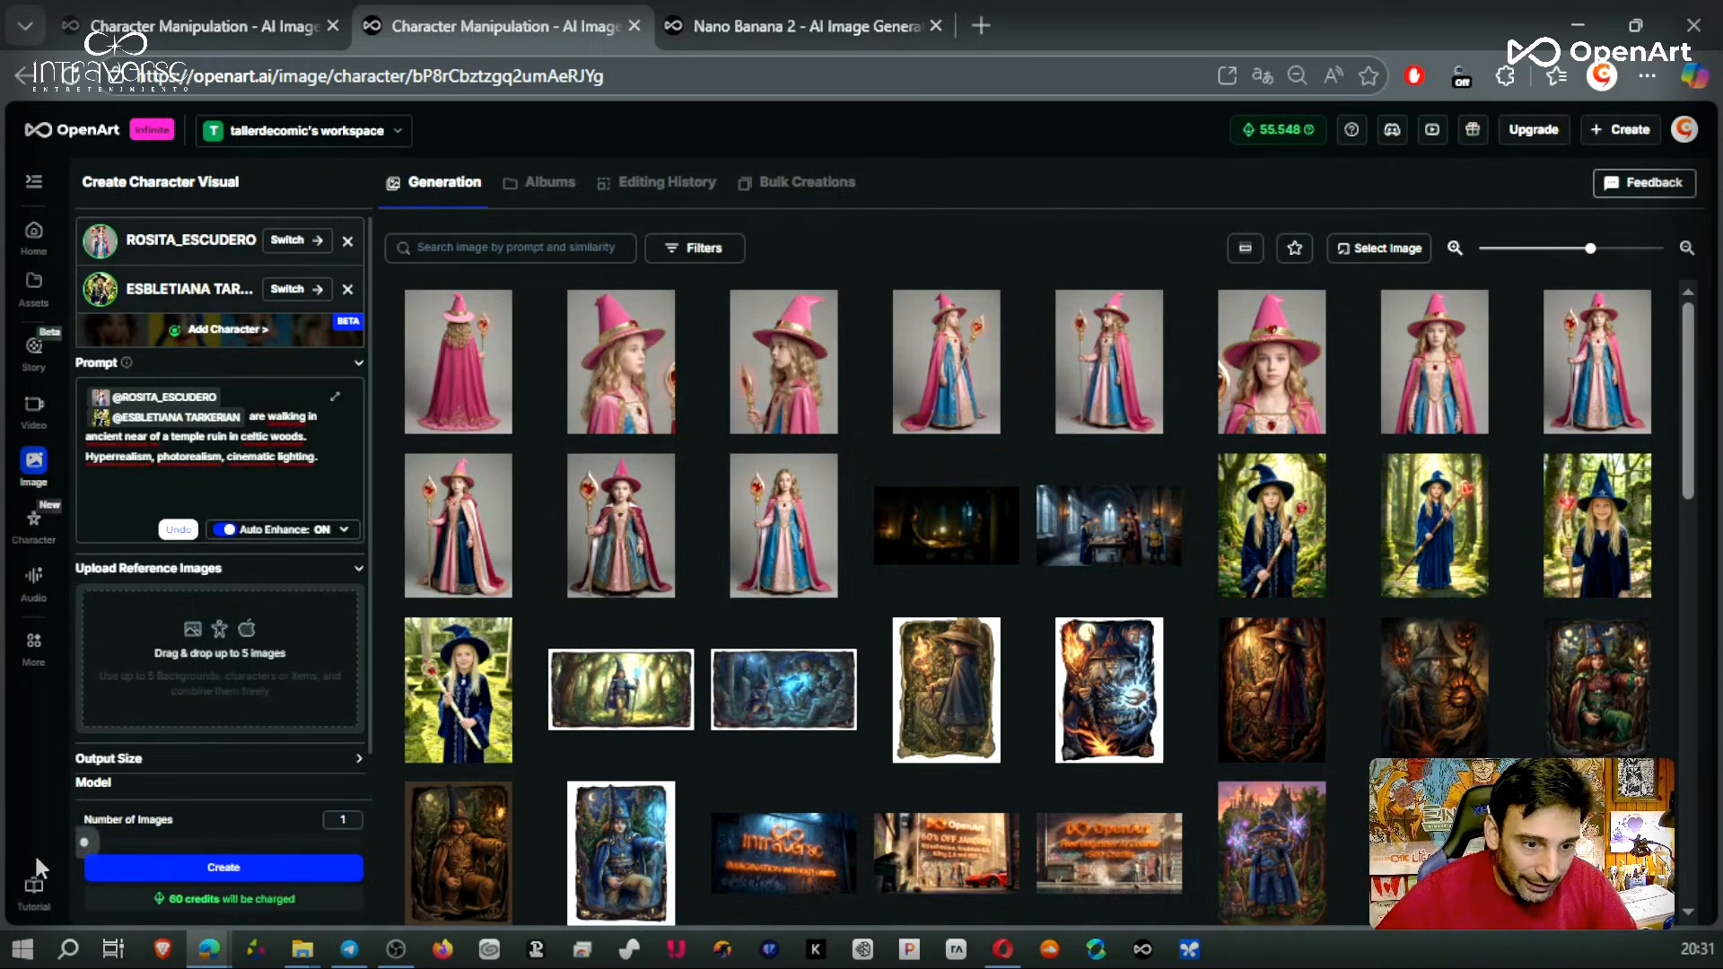
click(280, 869)
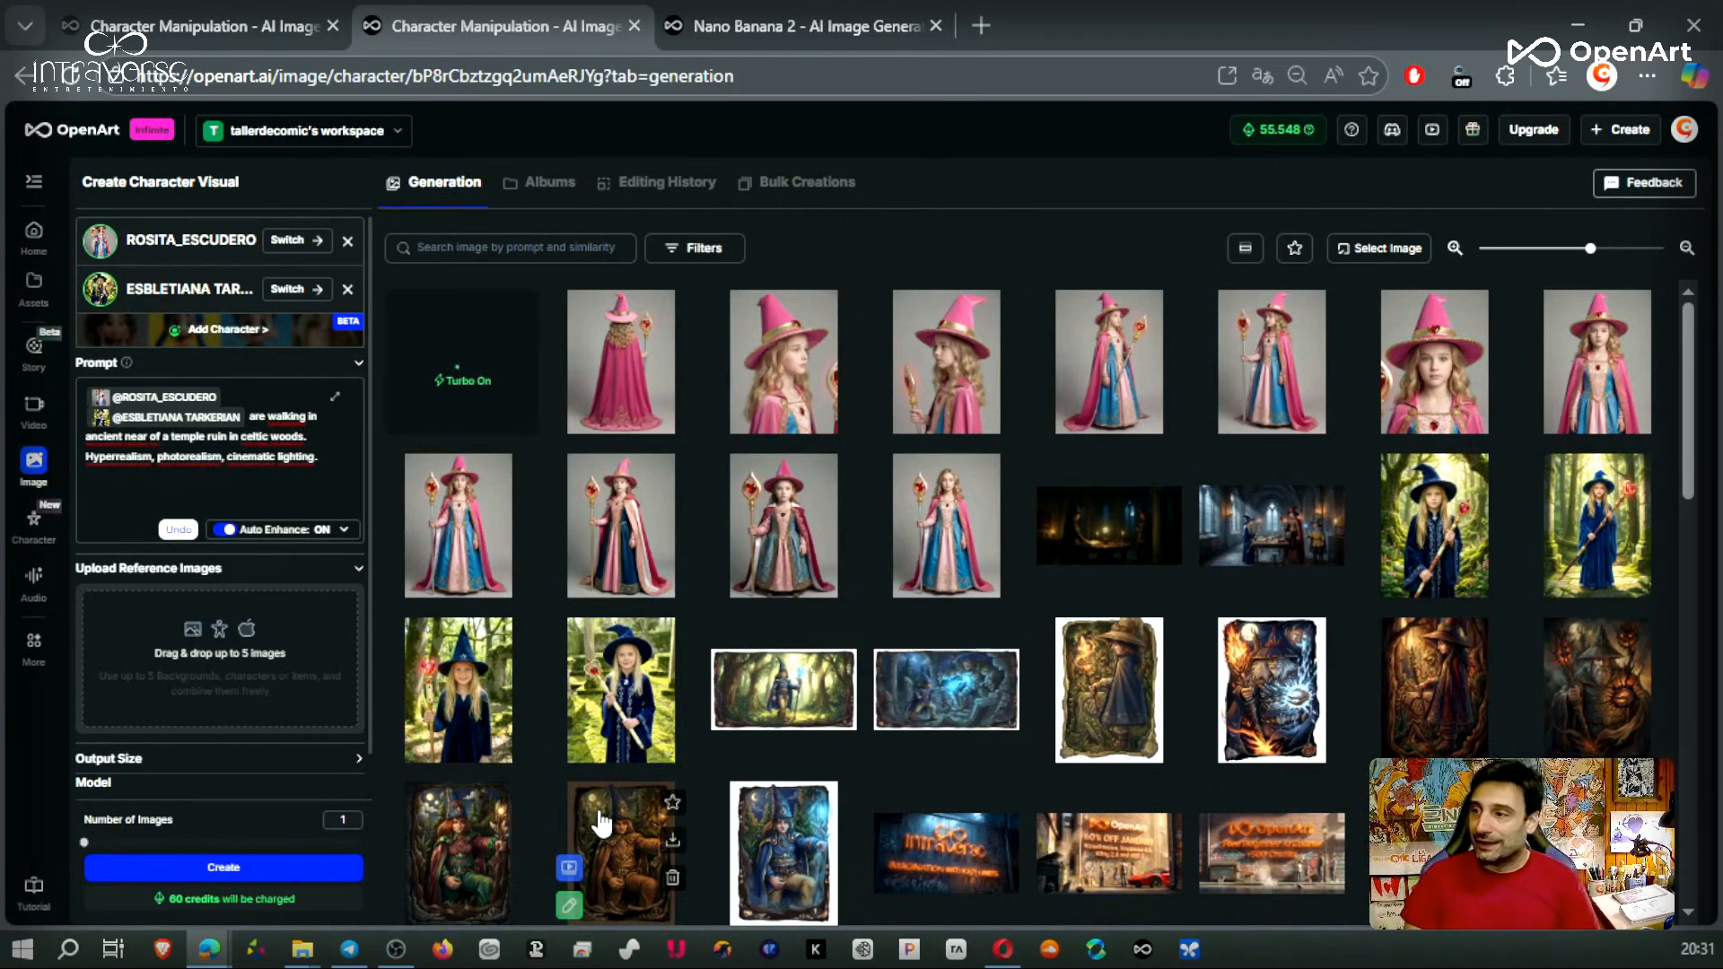
- Set the model to Nano Banana Pro and the output resolution to 4K
scroll(258, 778, down, 1)
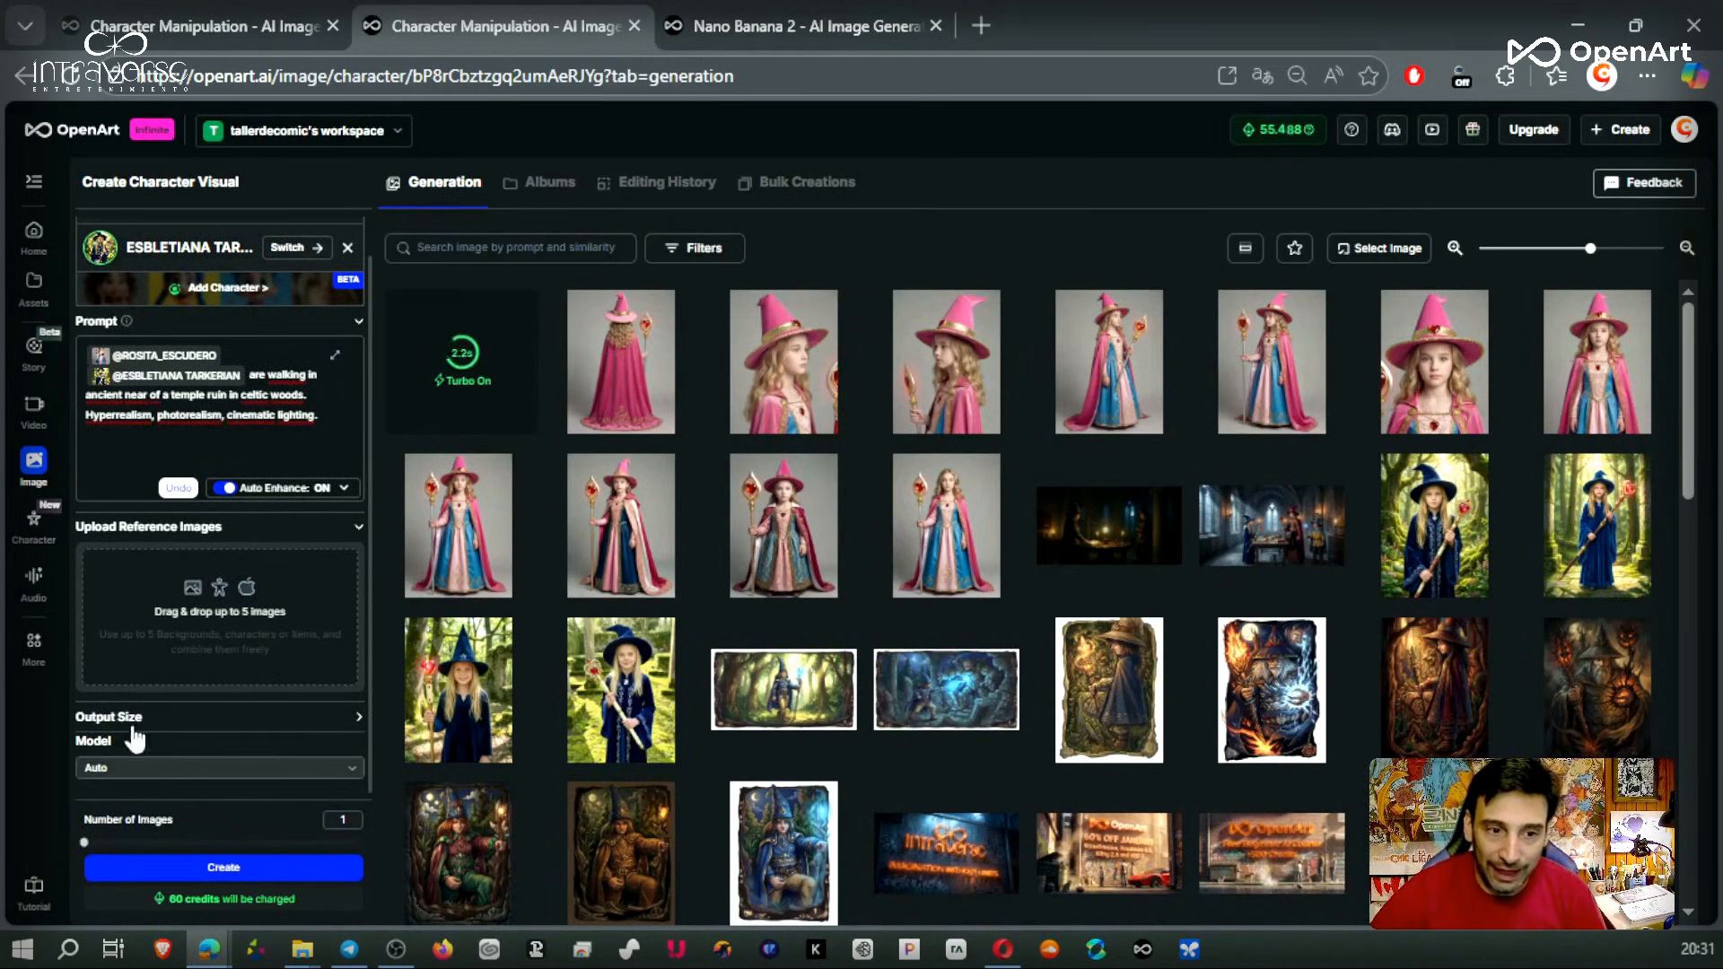
click(269, 718)
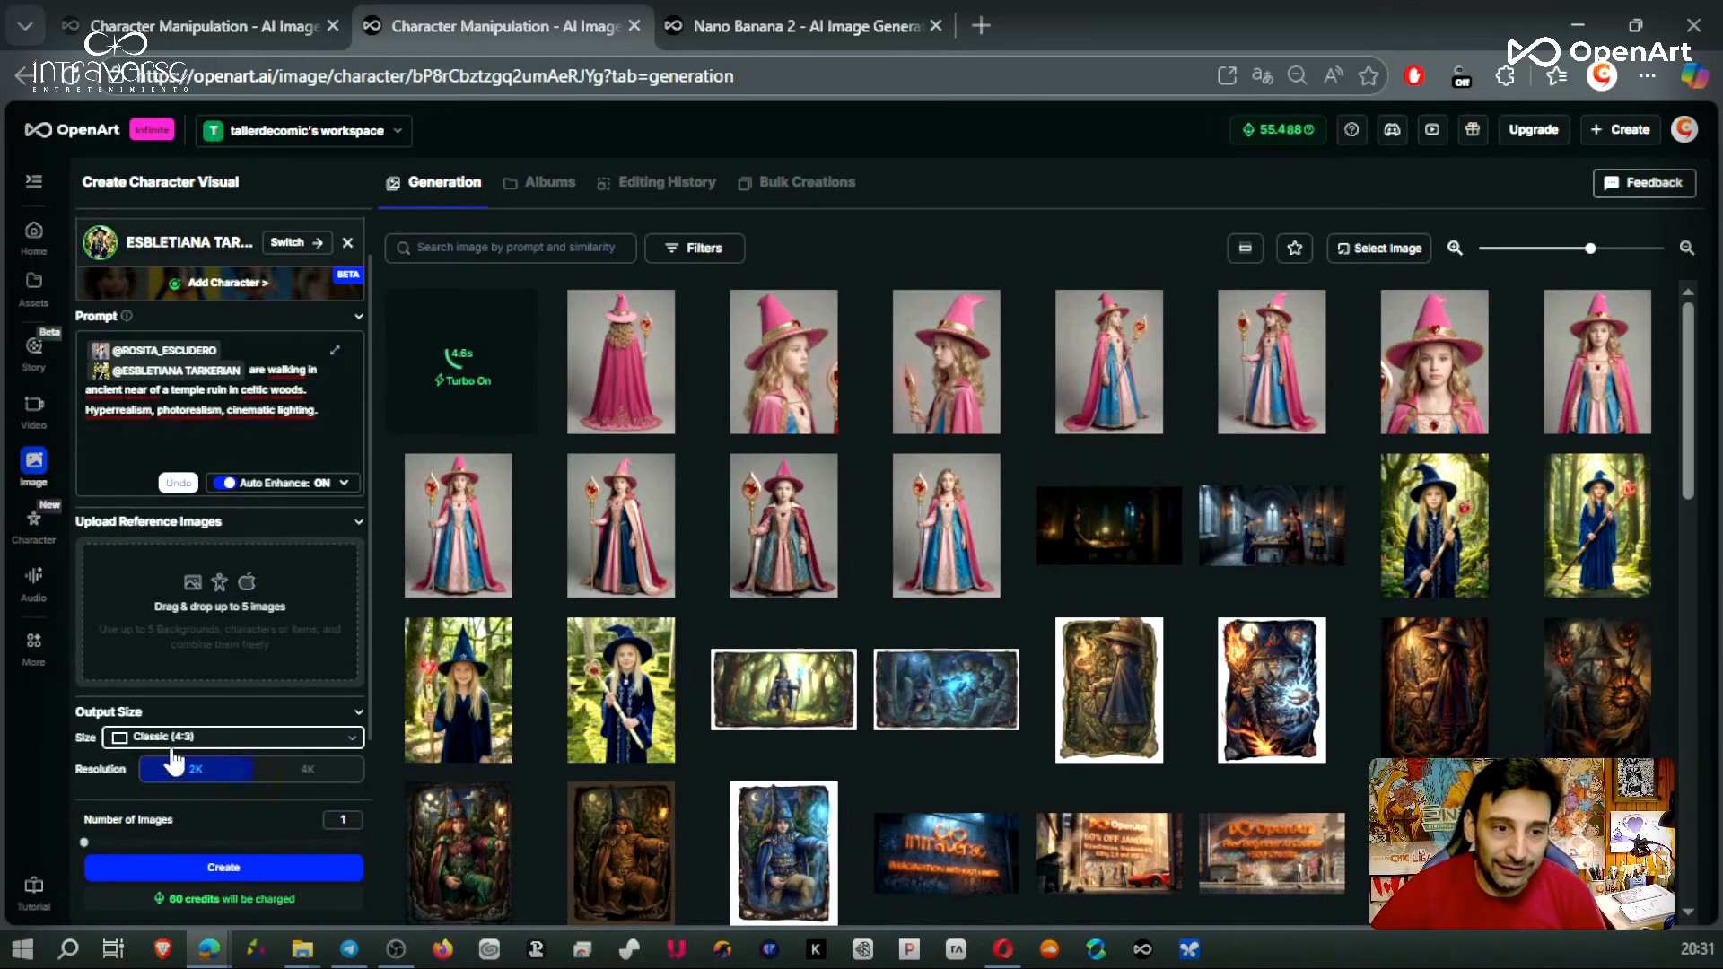
scroll(328, 781, down, 1)
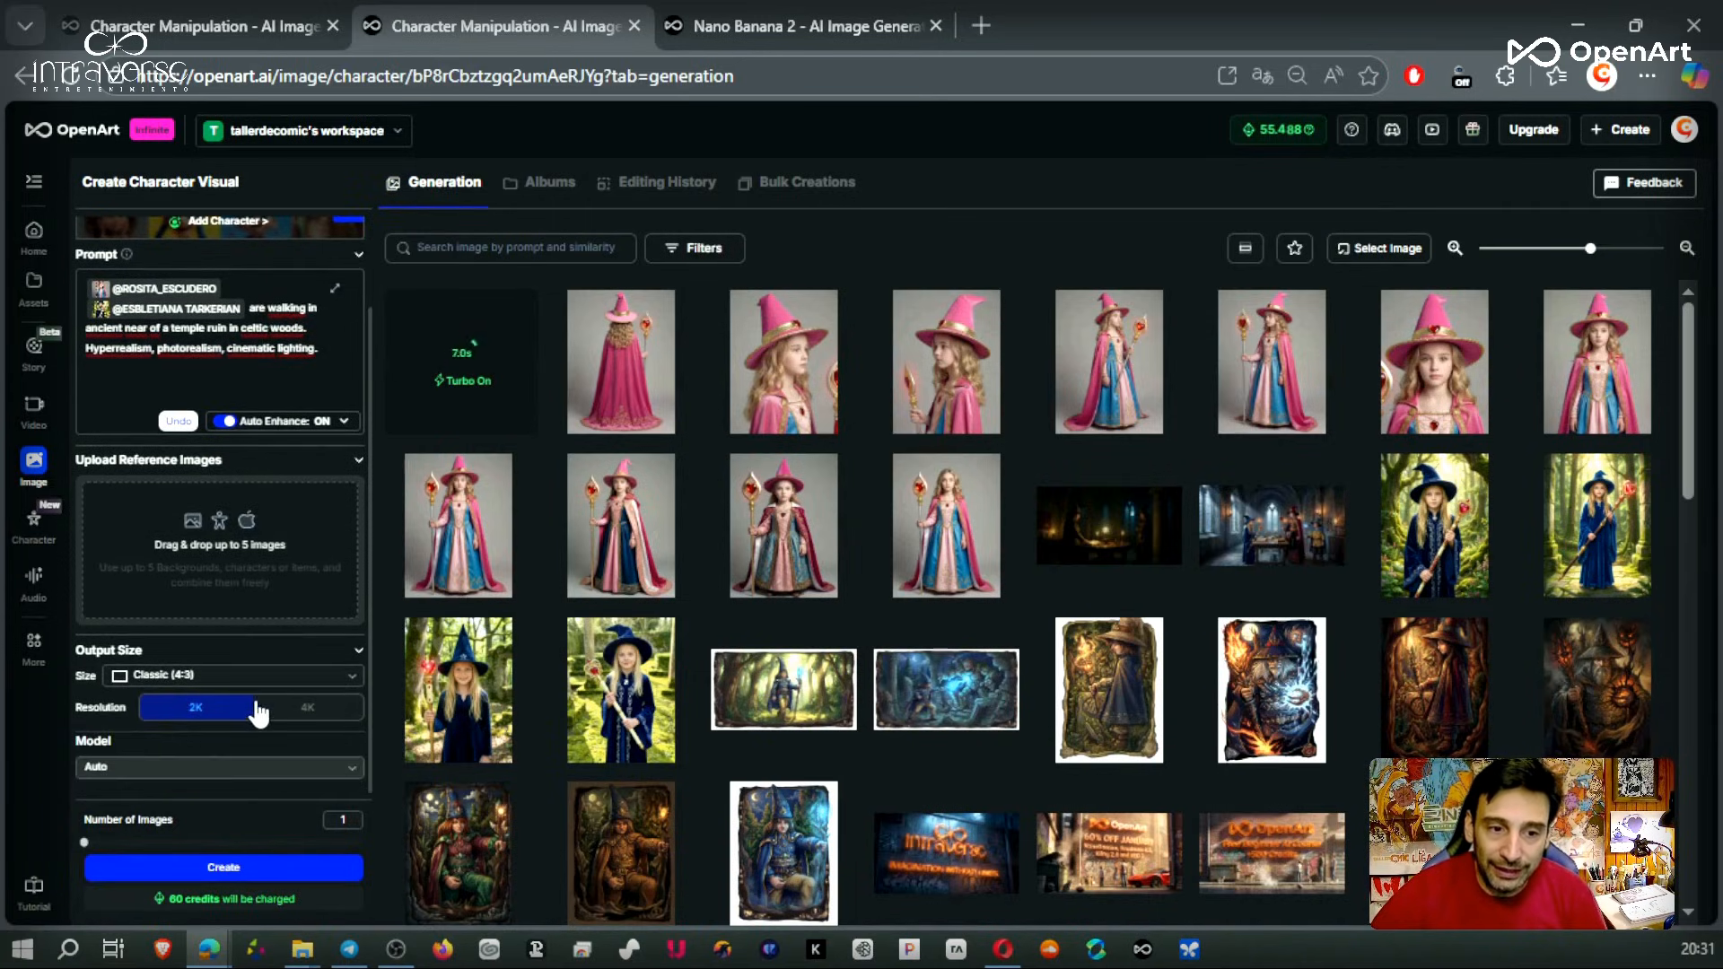
click(311, 777)
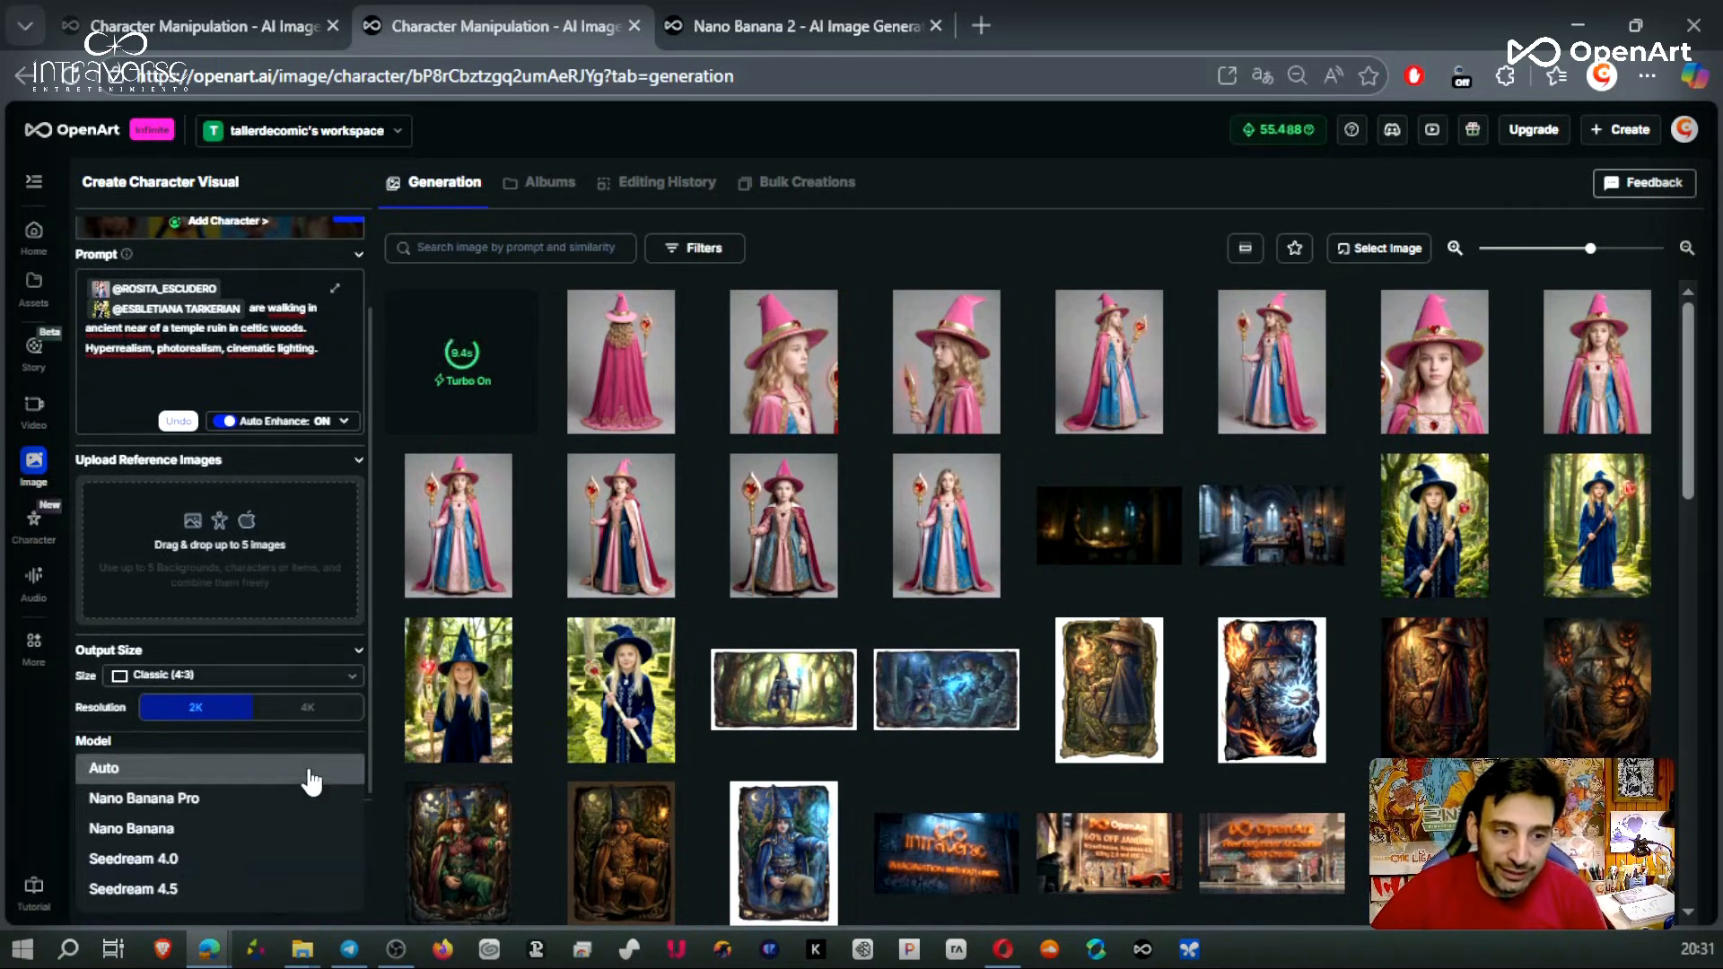
click(226, 799)
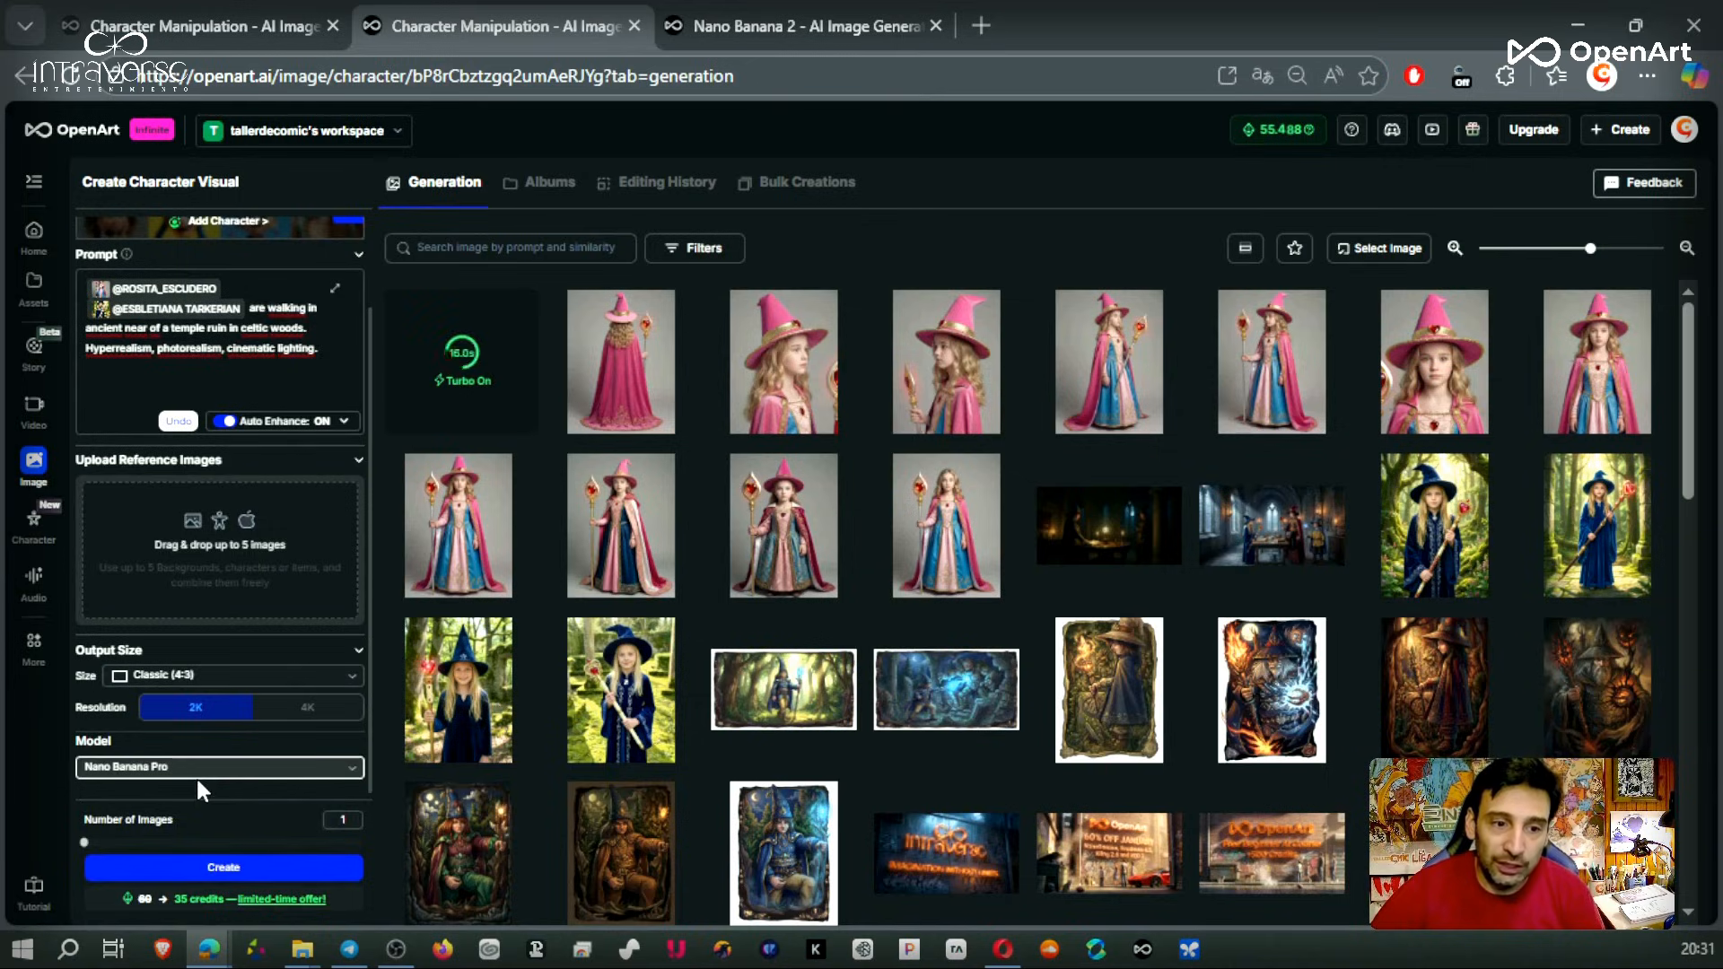
click(327, 709)
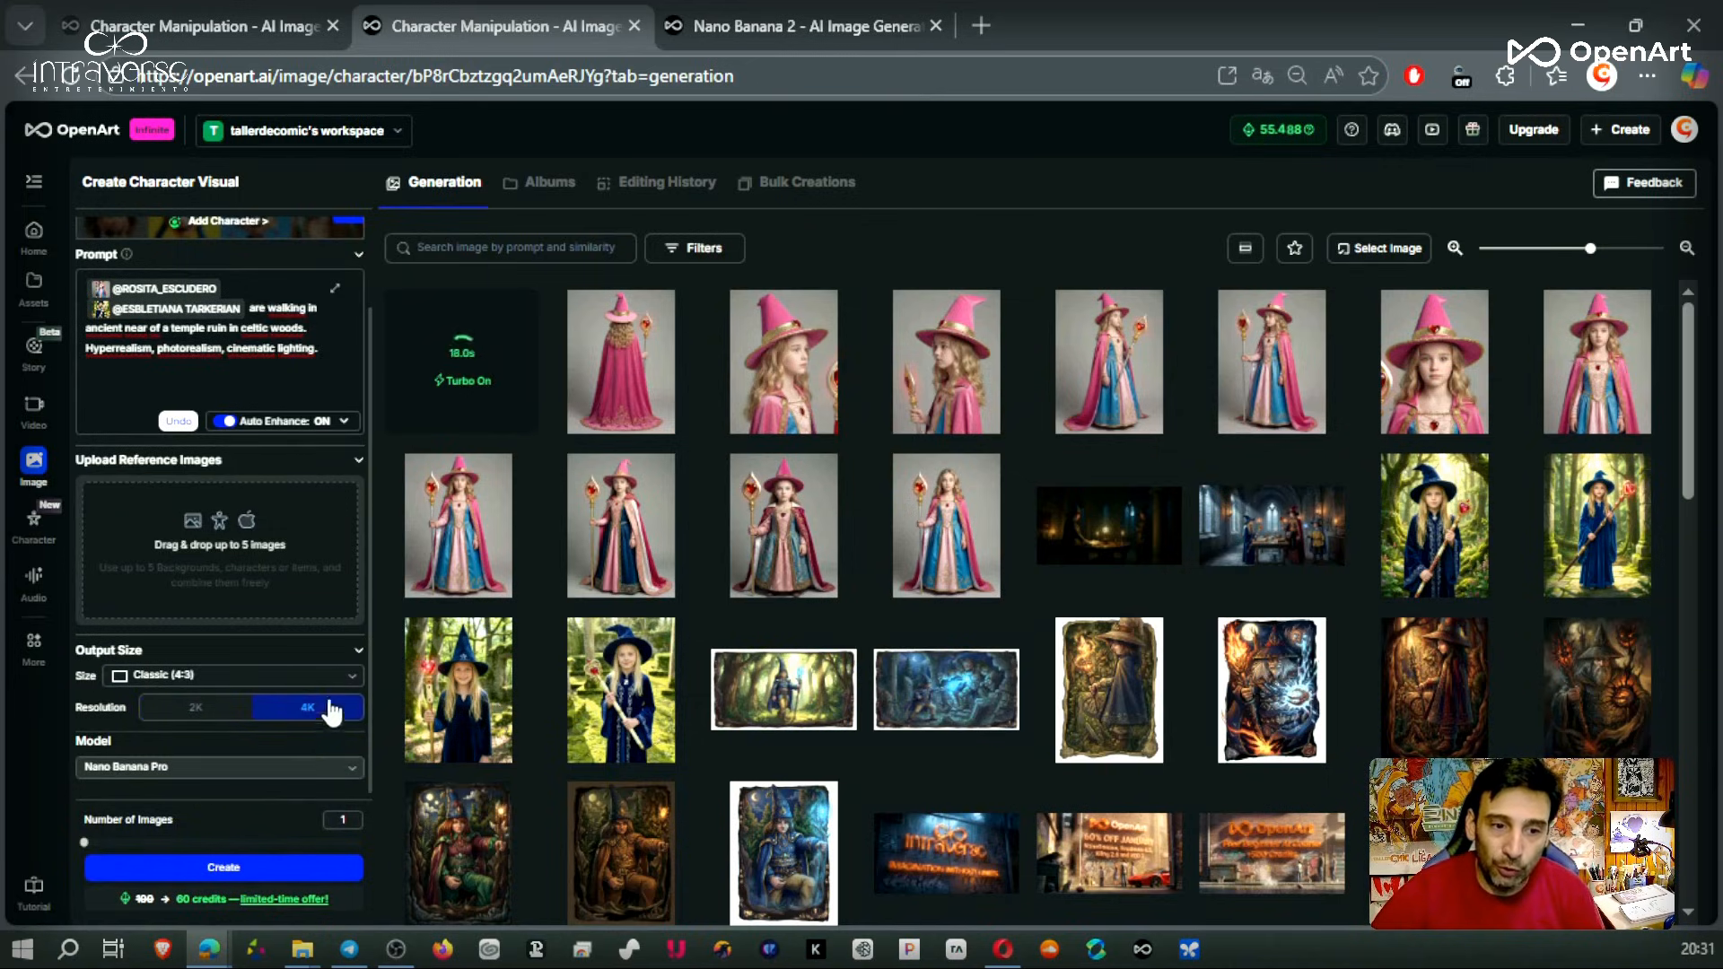
- Set the output size to Widescreen (16:9) and generate another image of both sorceresses
click(329, 660)
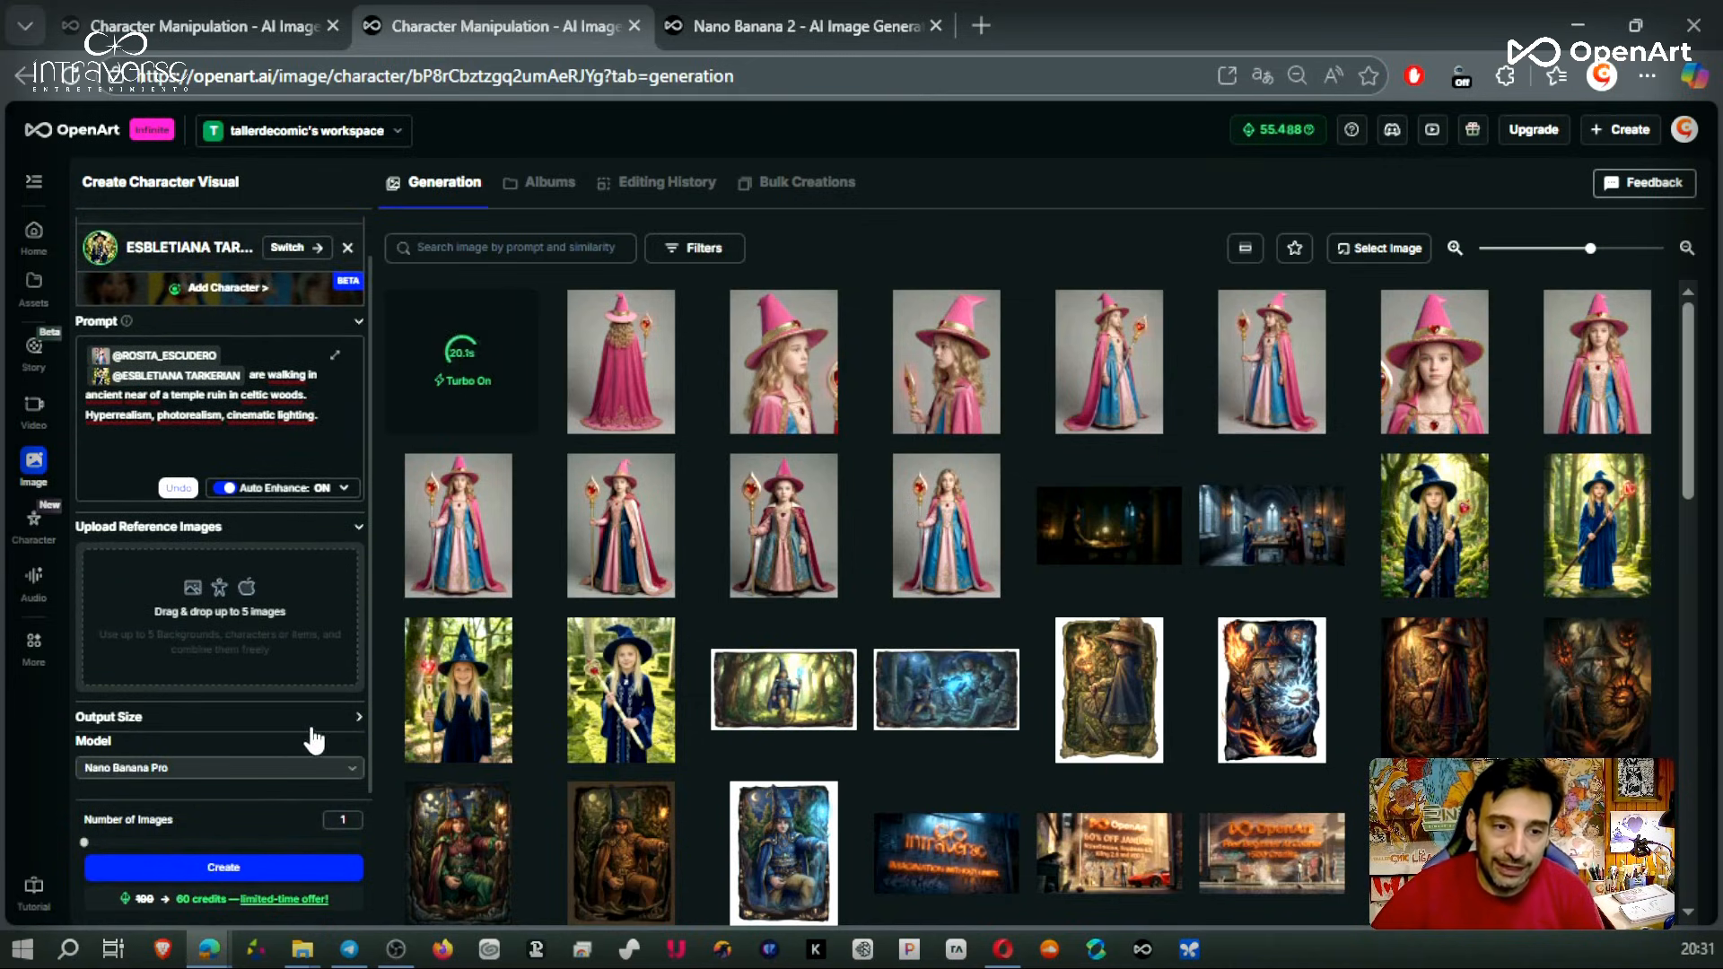
click(307, 718)
click(297, 680)
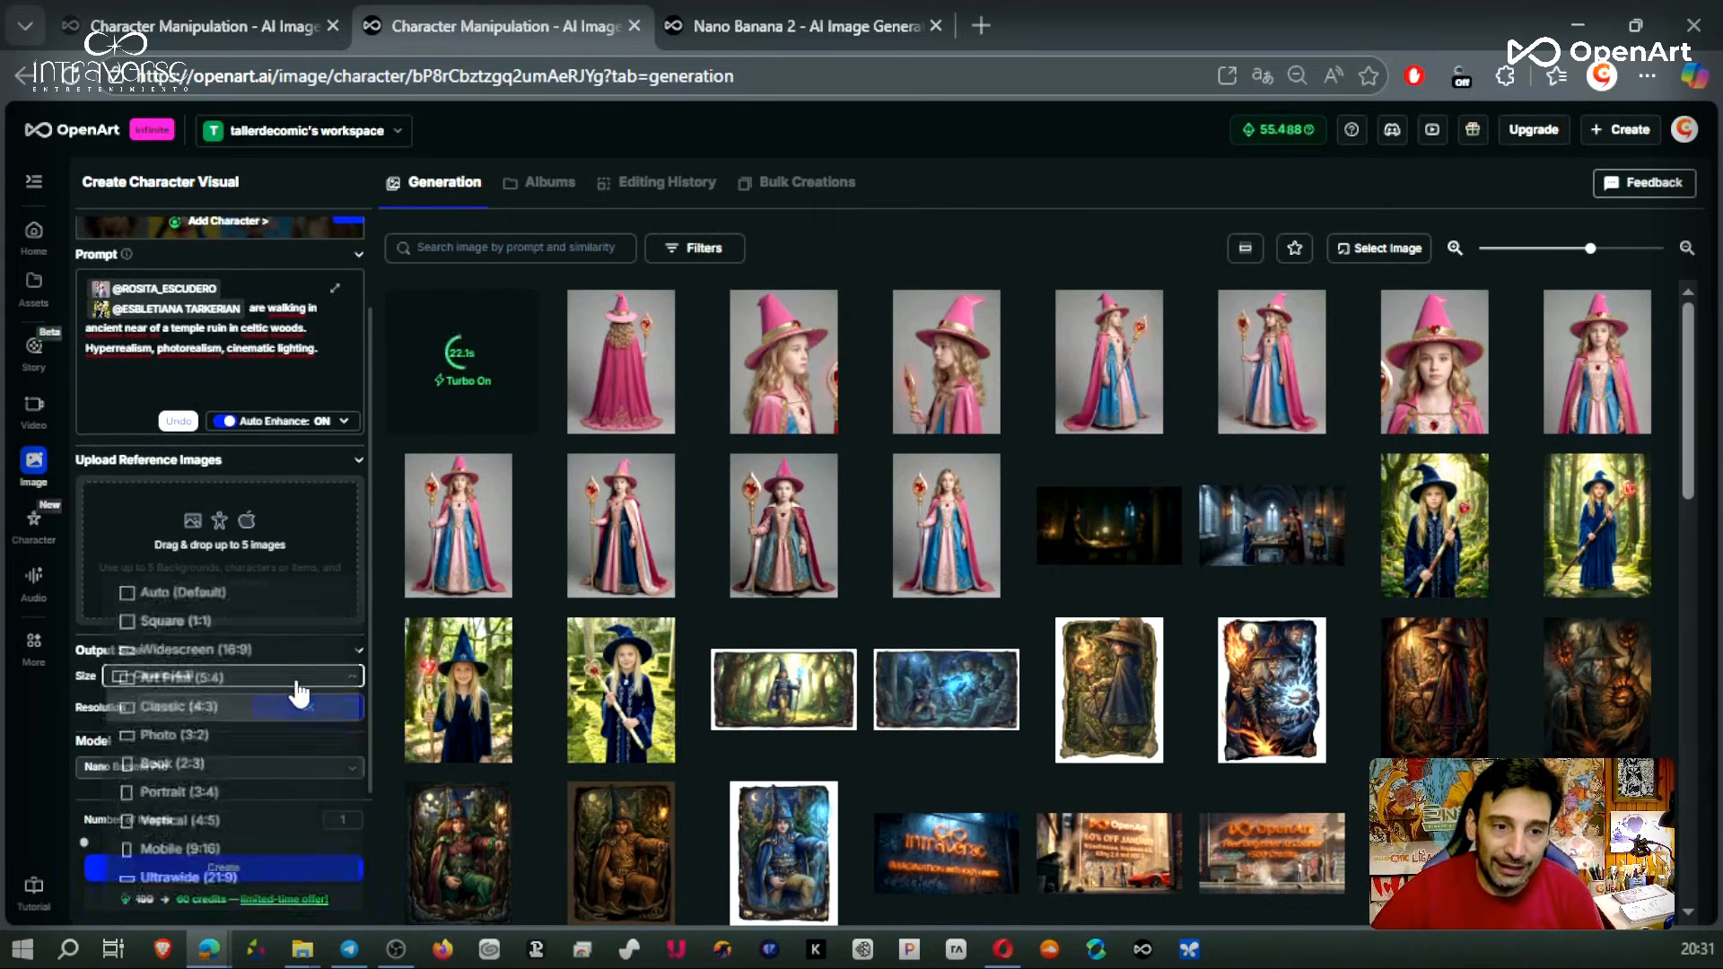
click(202, 647)
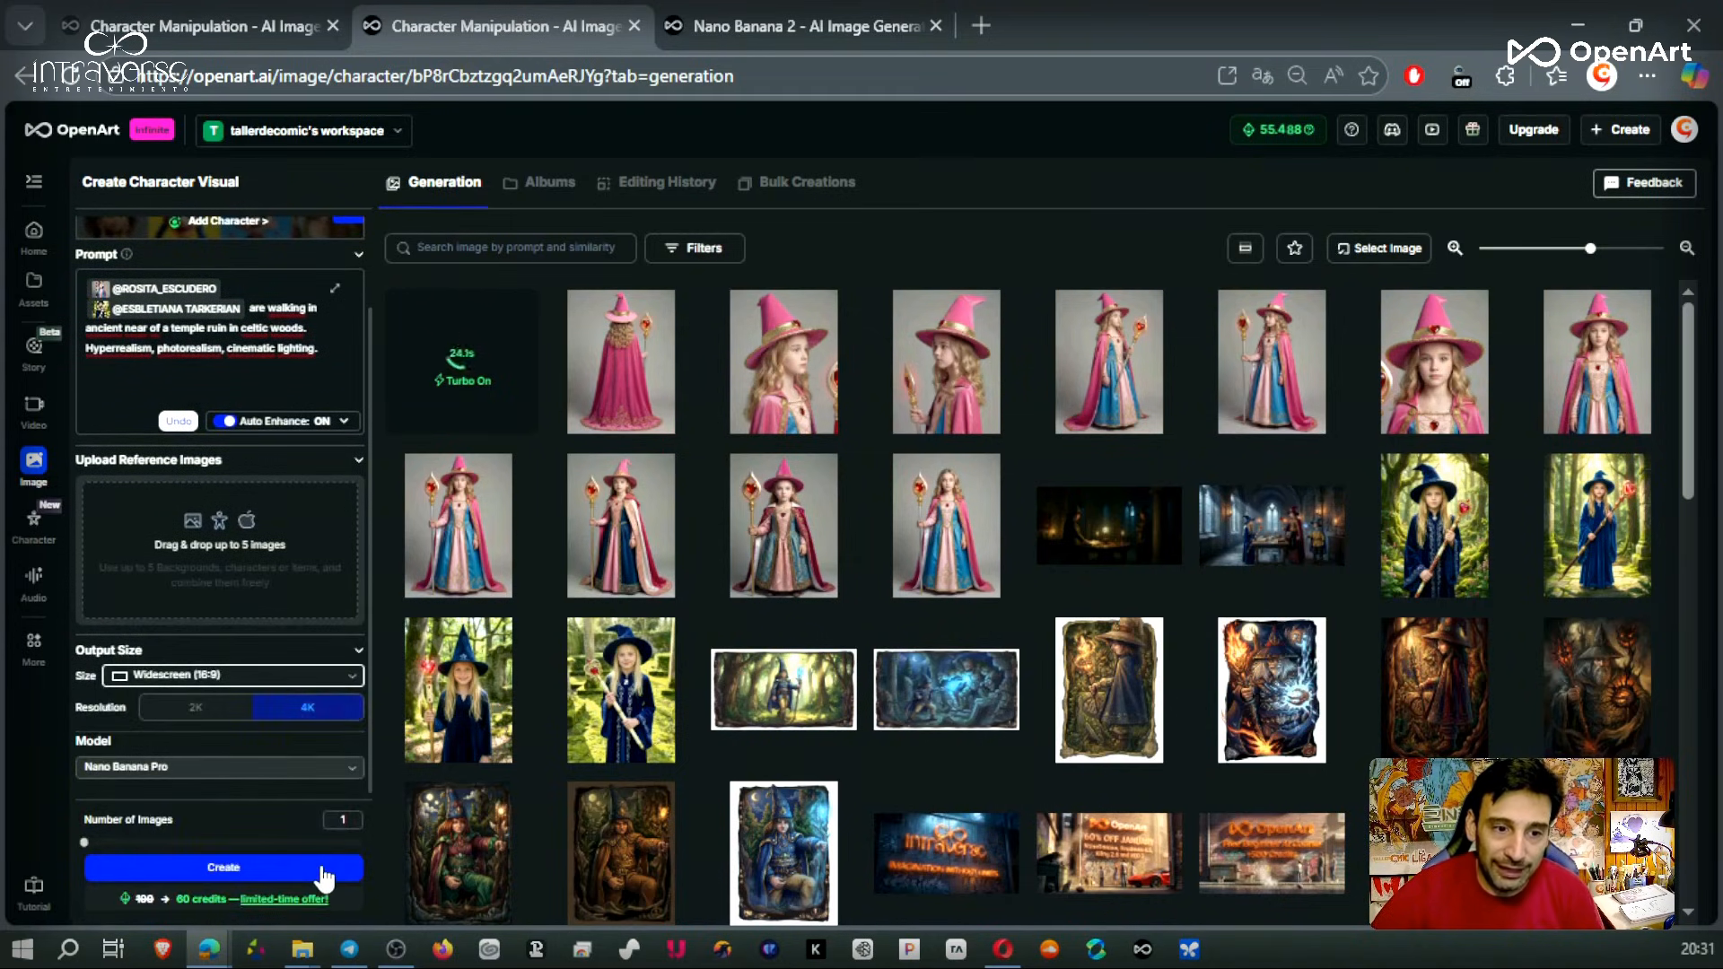
click(324, 871)
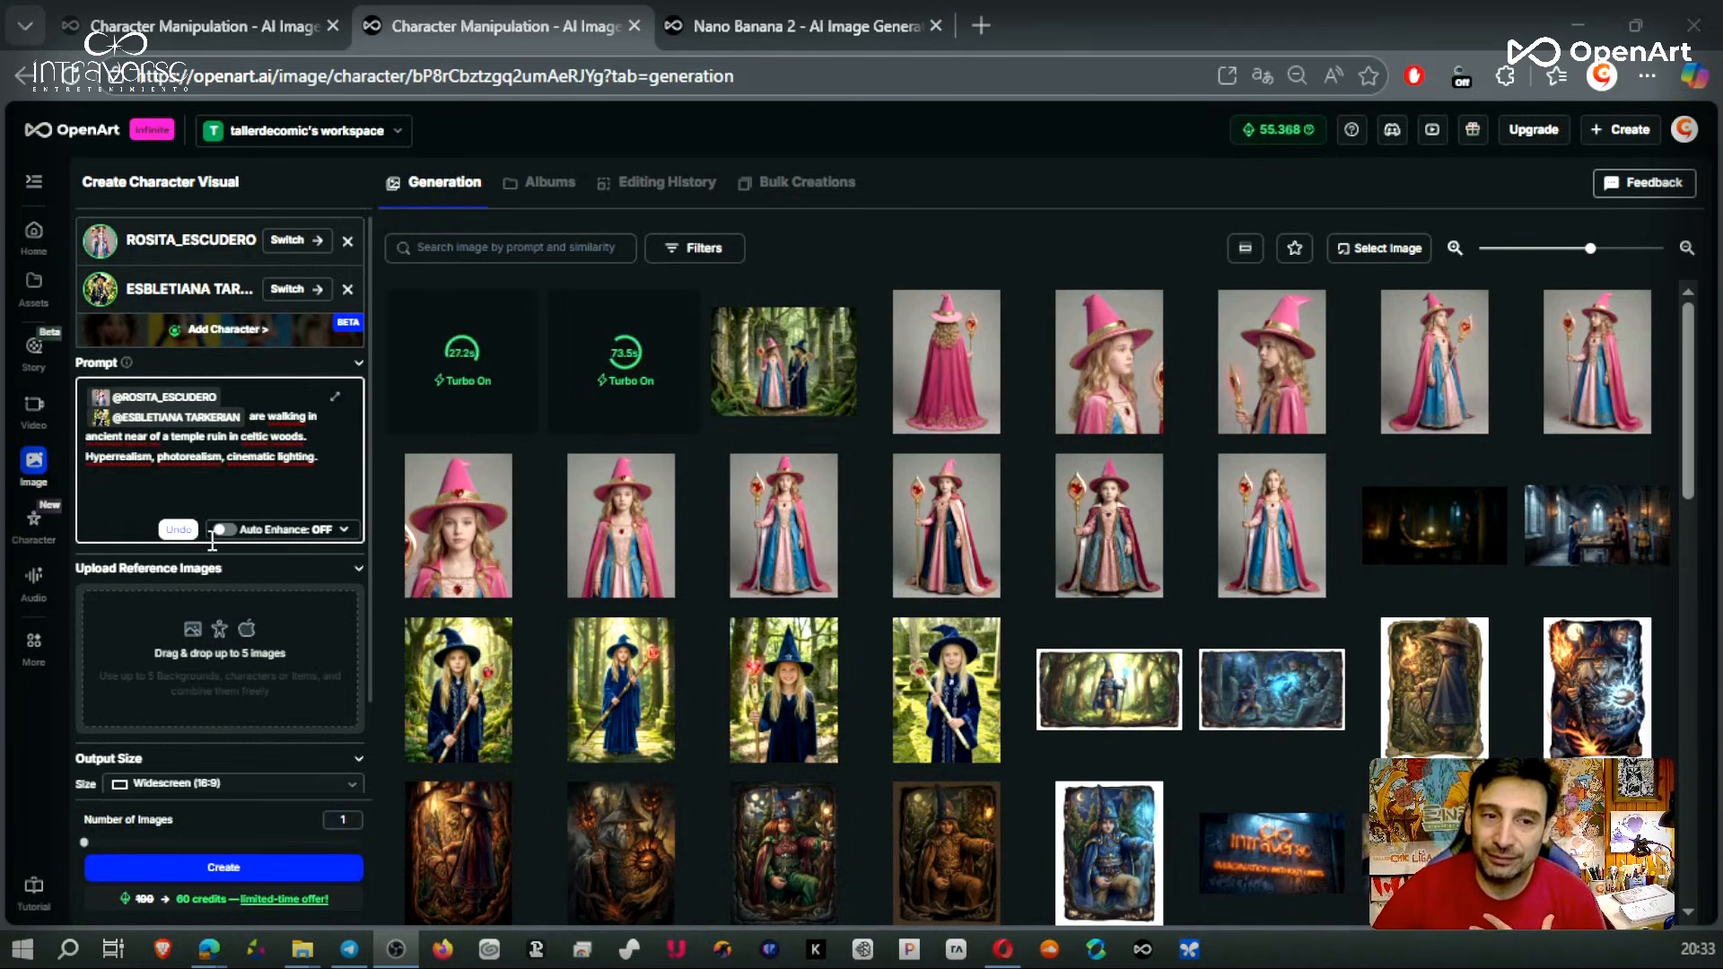
- Inspect the finished image of both sorceresses in the temple ruins at full size, and close the viewer
scroll(251, 592, down, 1)
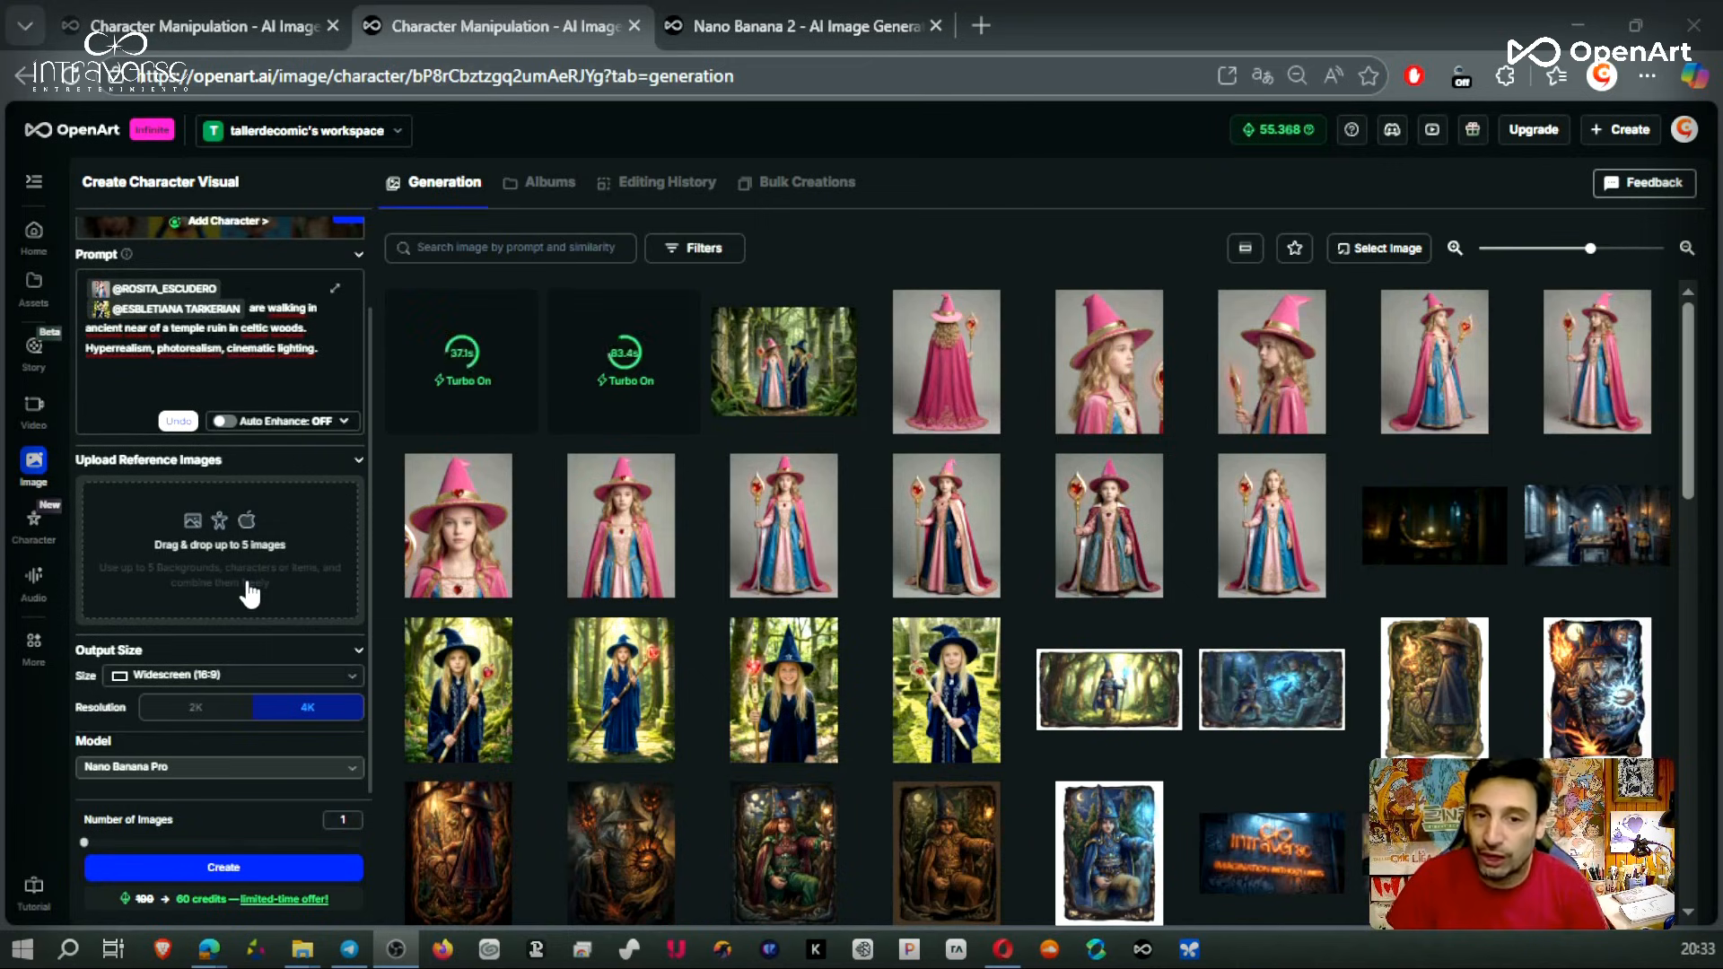
click(794, 379)
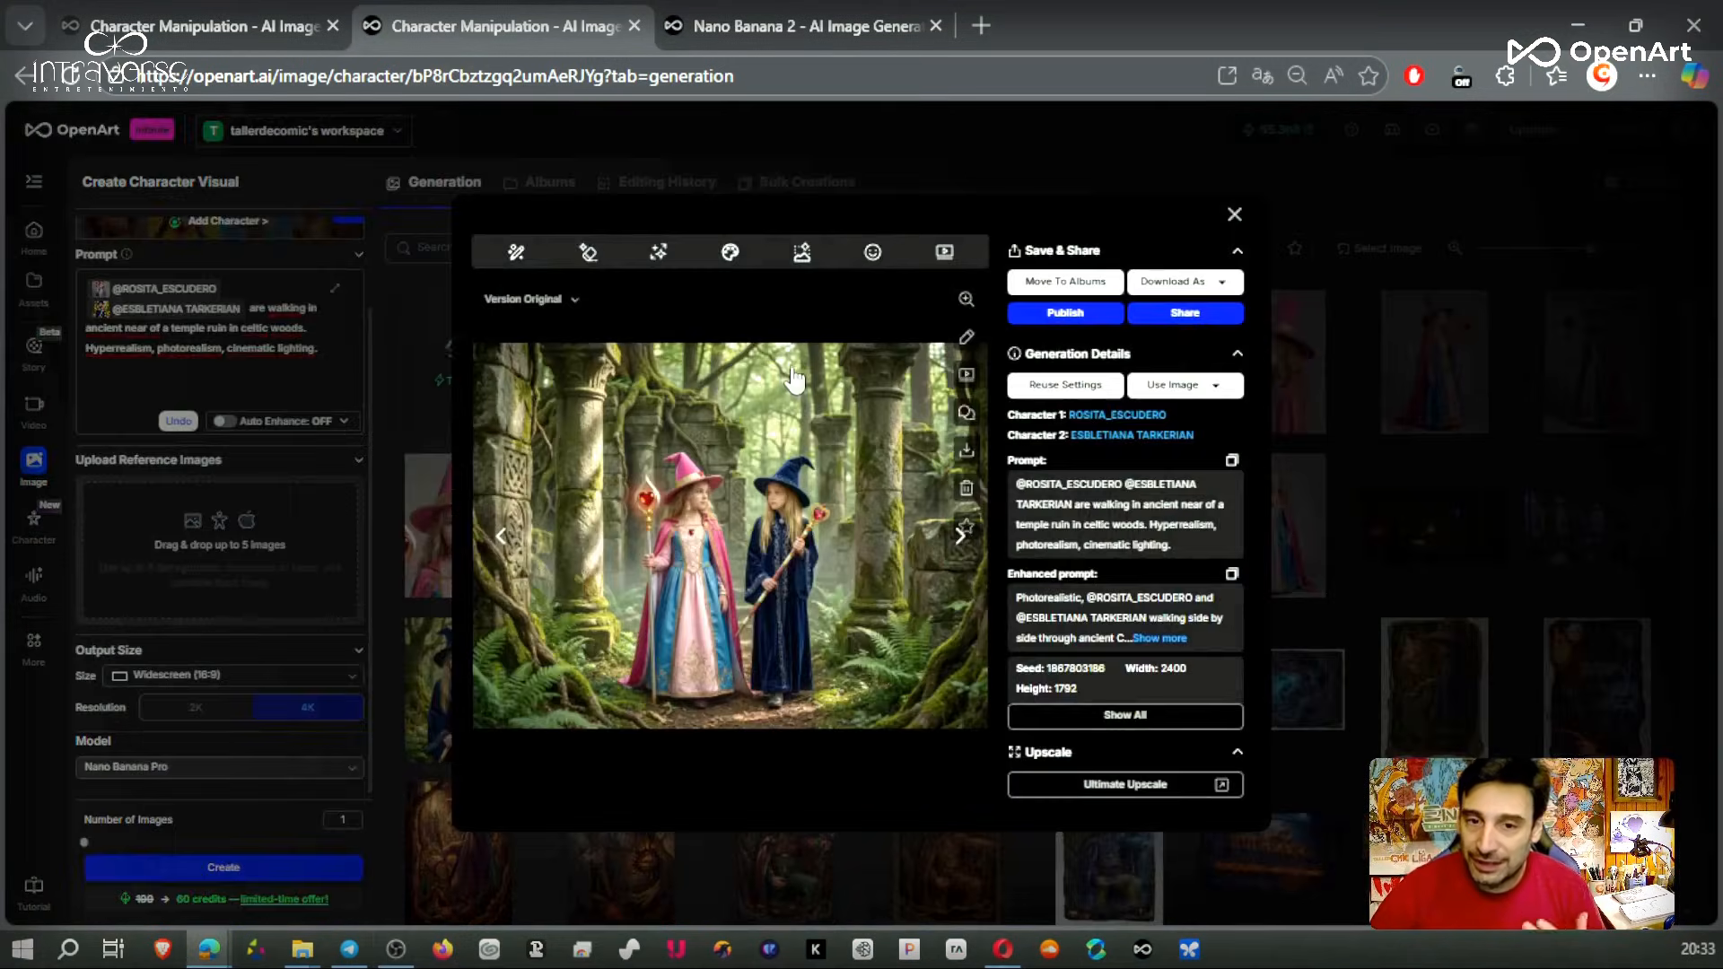
click(963, 300)
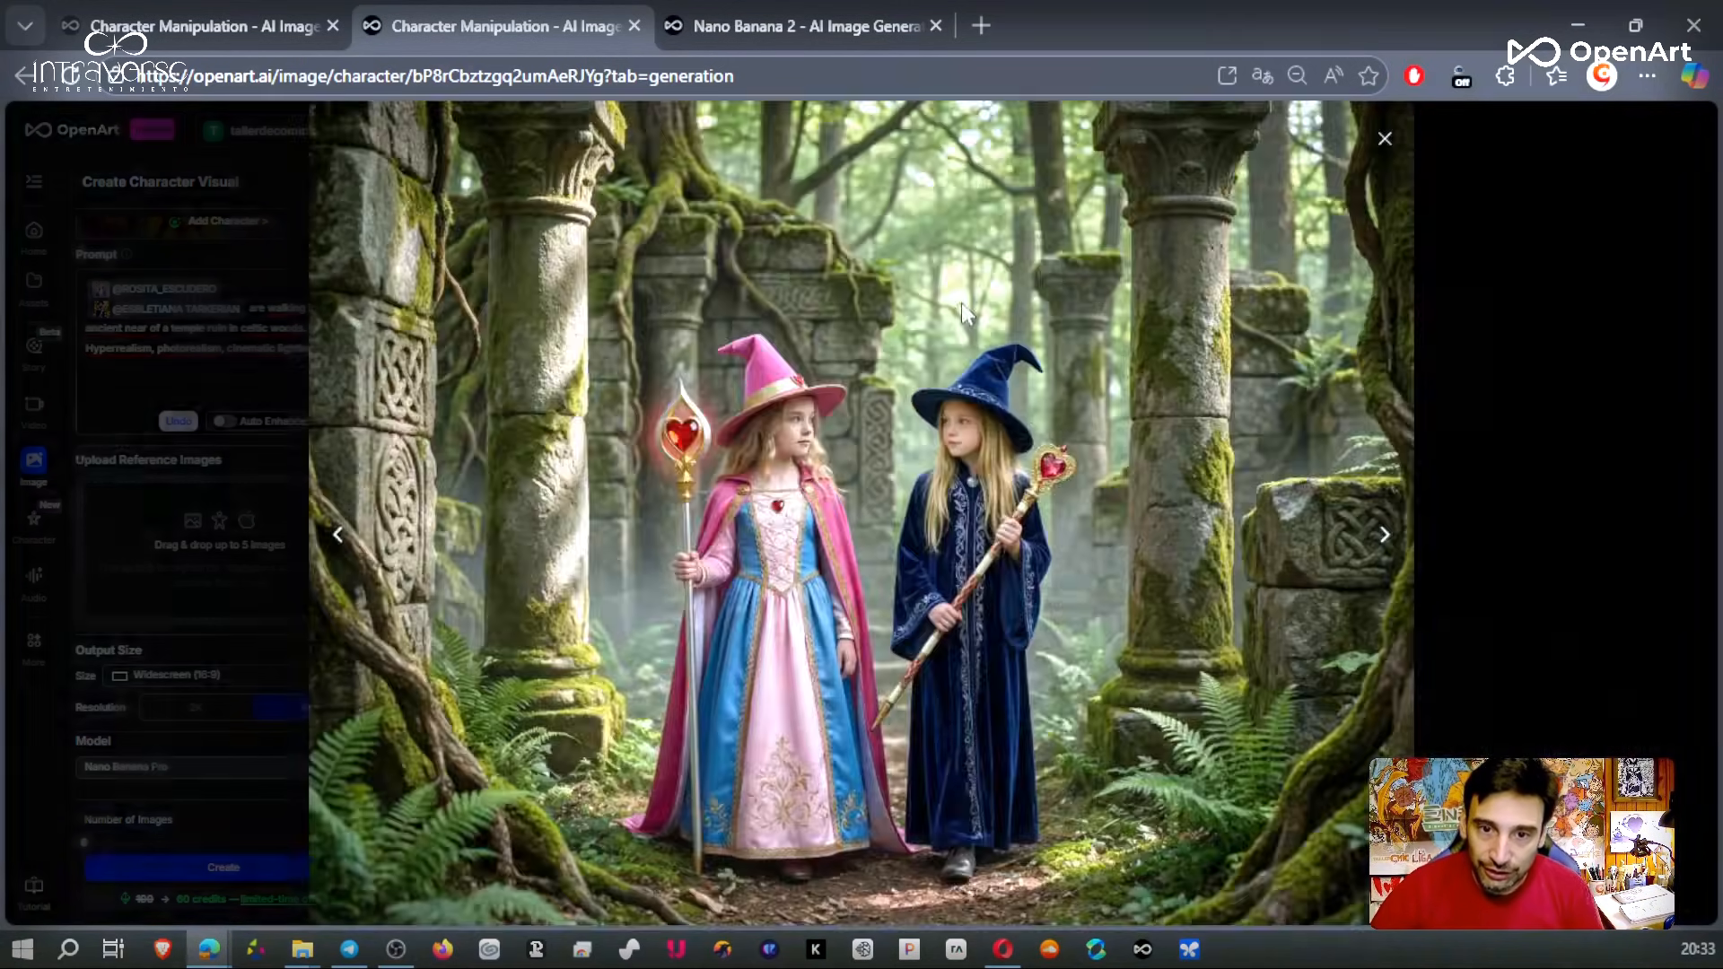
click(1267, 501)
click(1377, 393)
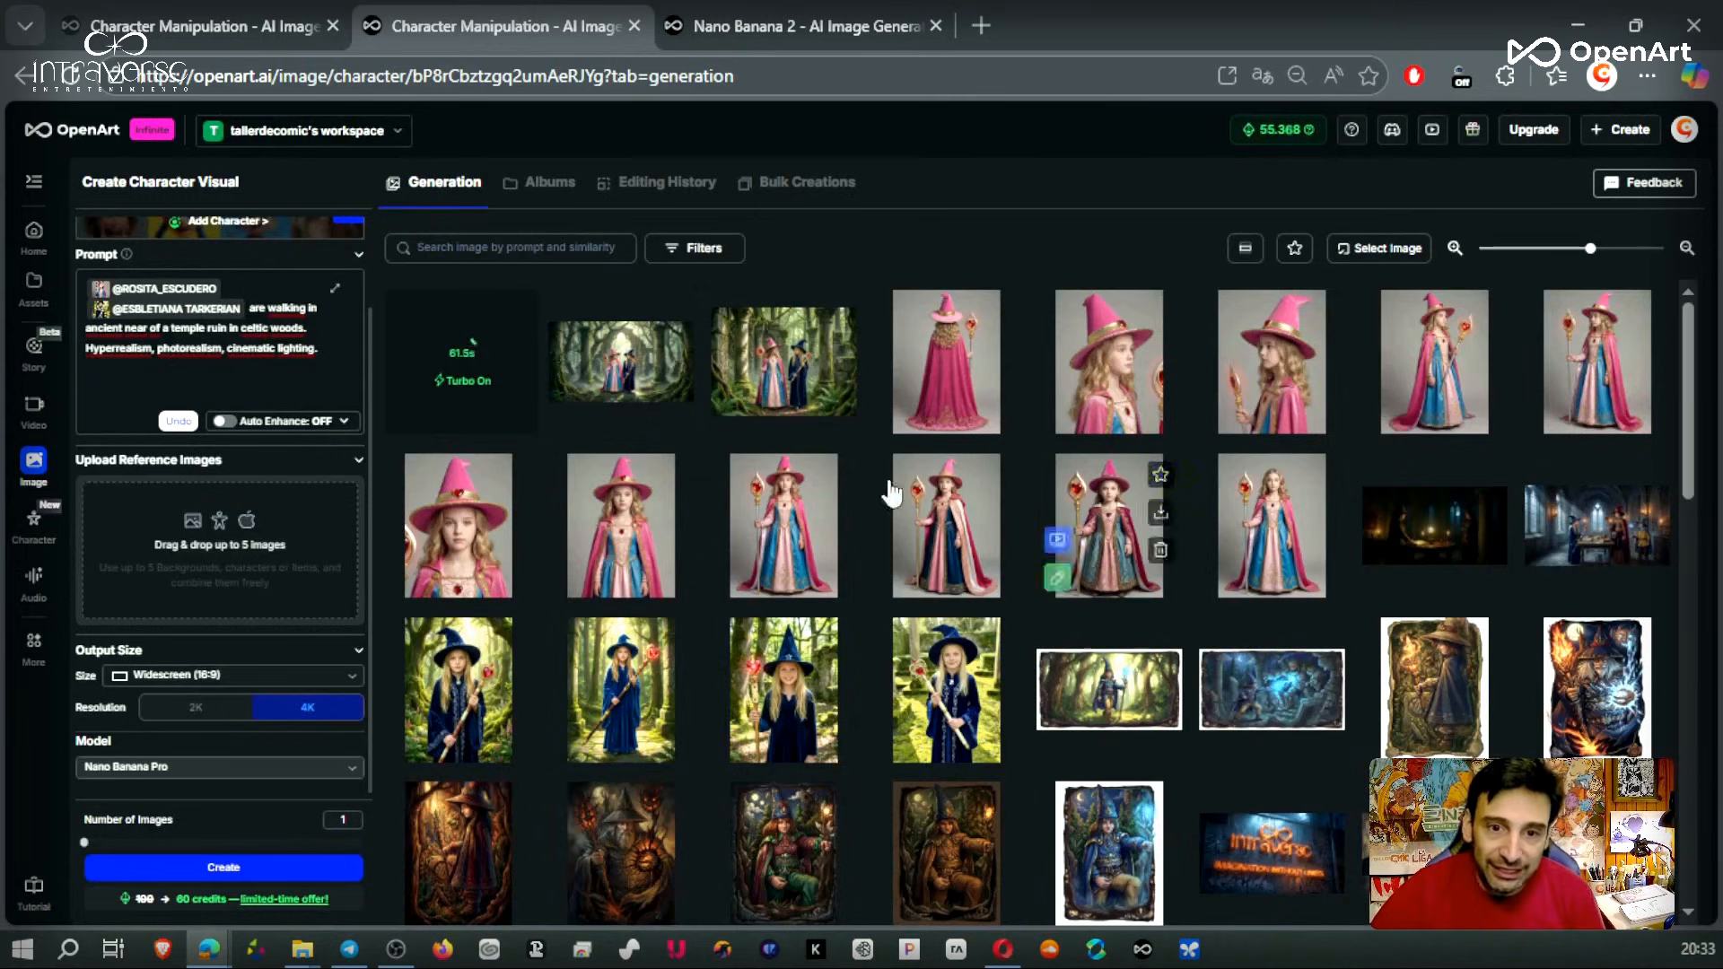
- Inspect the image of both sorceresses in front of the pointed ruin arch at full size, and close the viewer
click(603, 384)
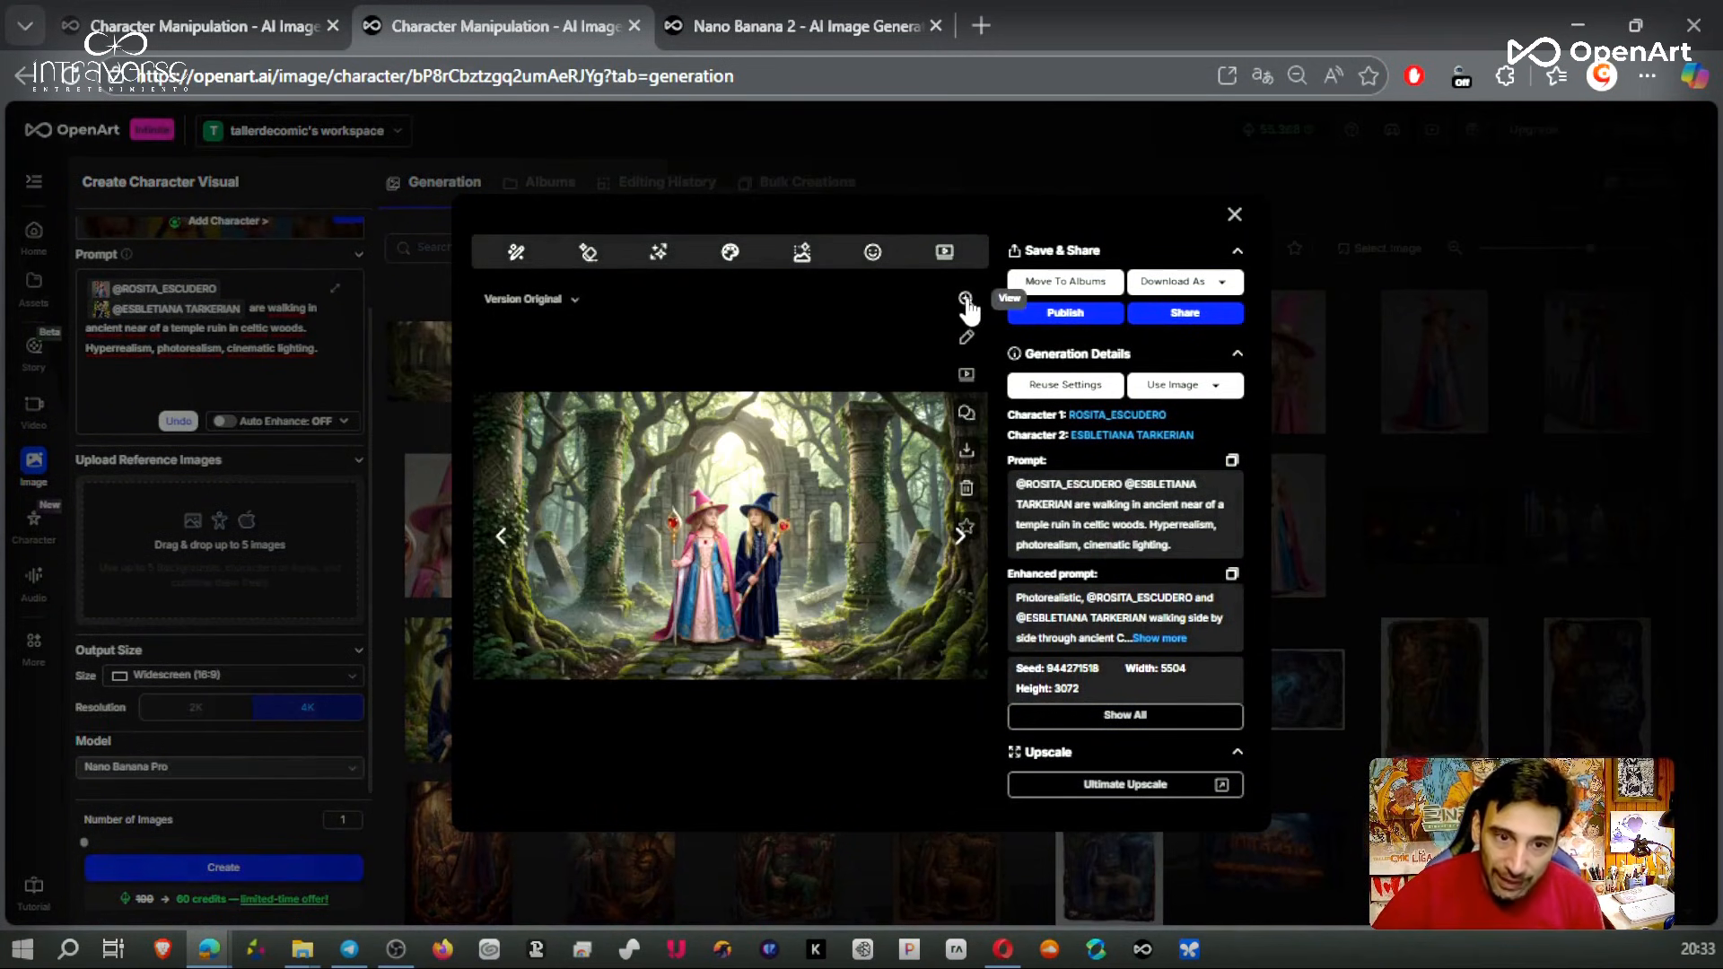
click(965, 297)
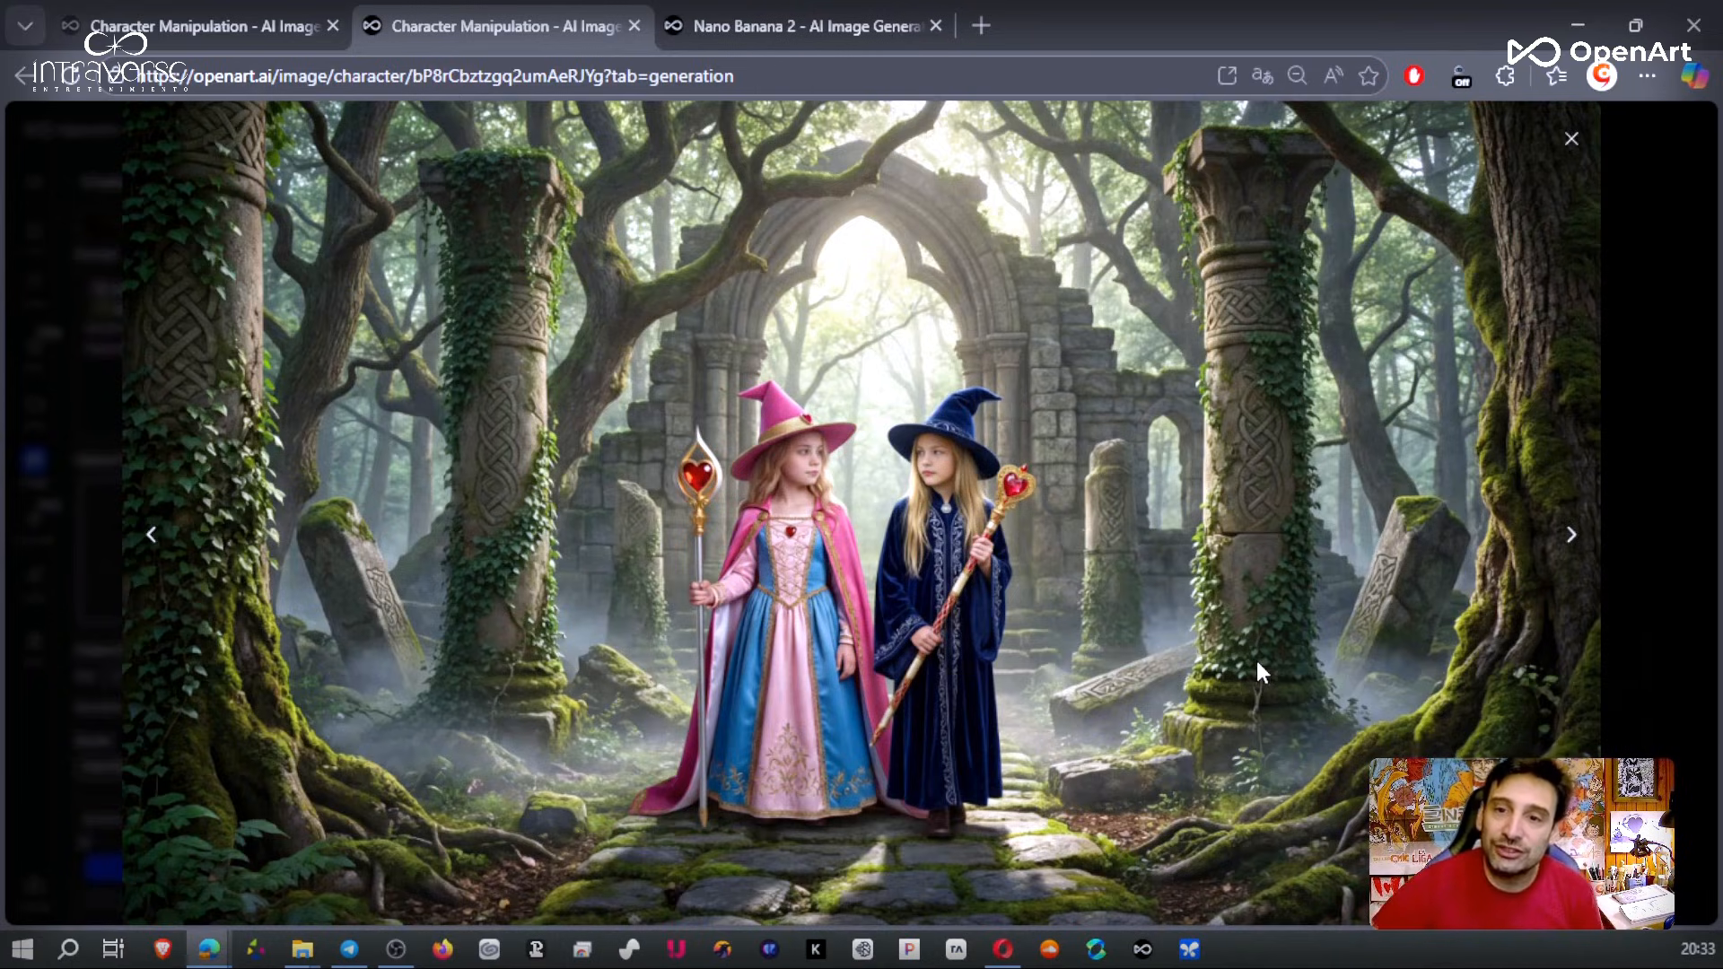
click(1571, 142)
key(Escape)
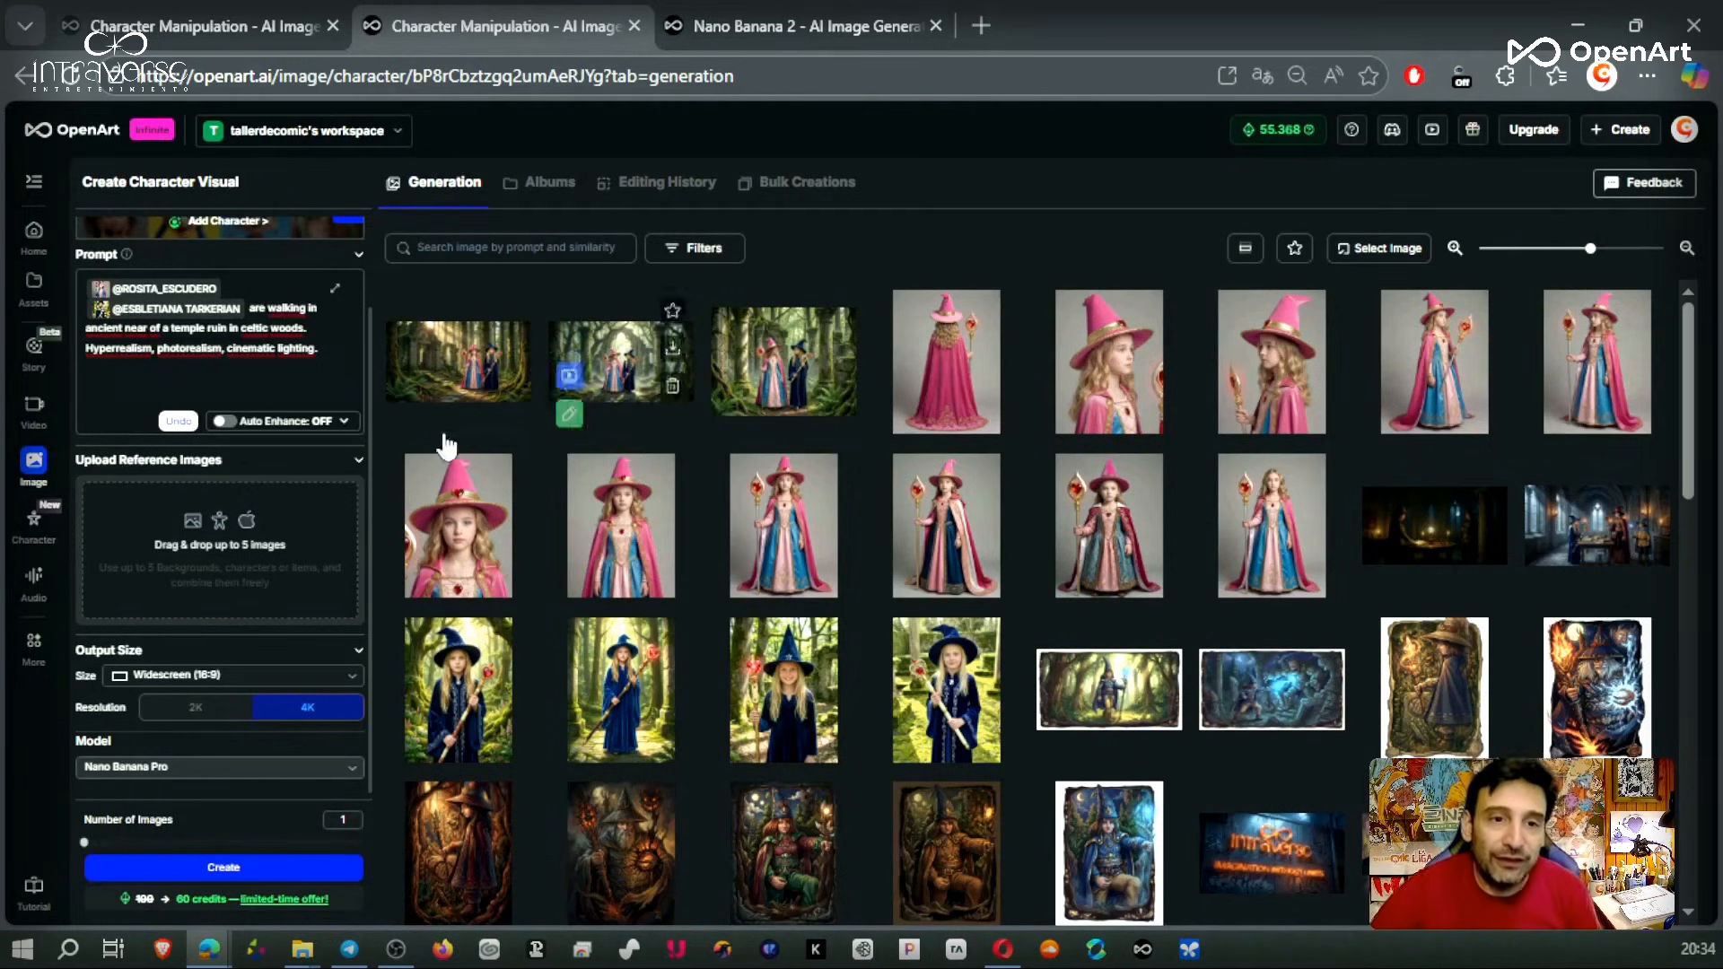
- Inspect the newest widescreen image of both sorceresses beside the forest ruins at full size, and close the viewer
click(478, 377)
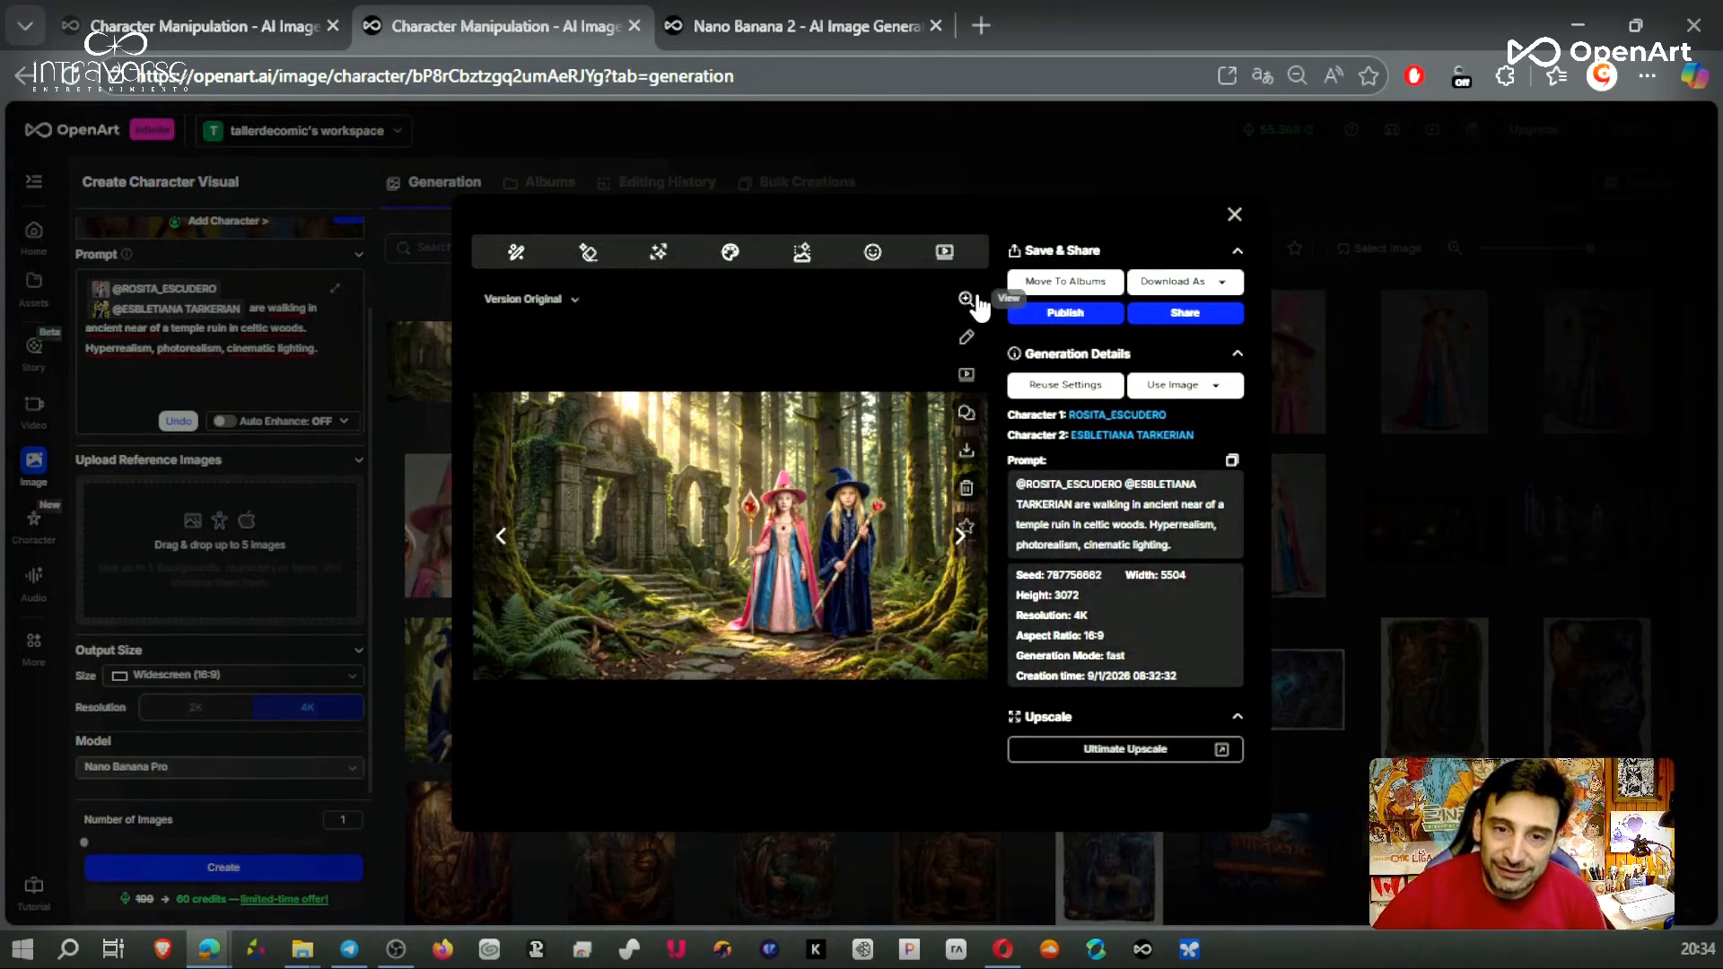
click(966, 297)
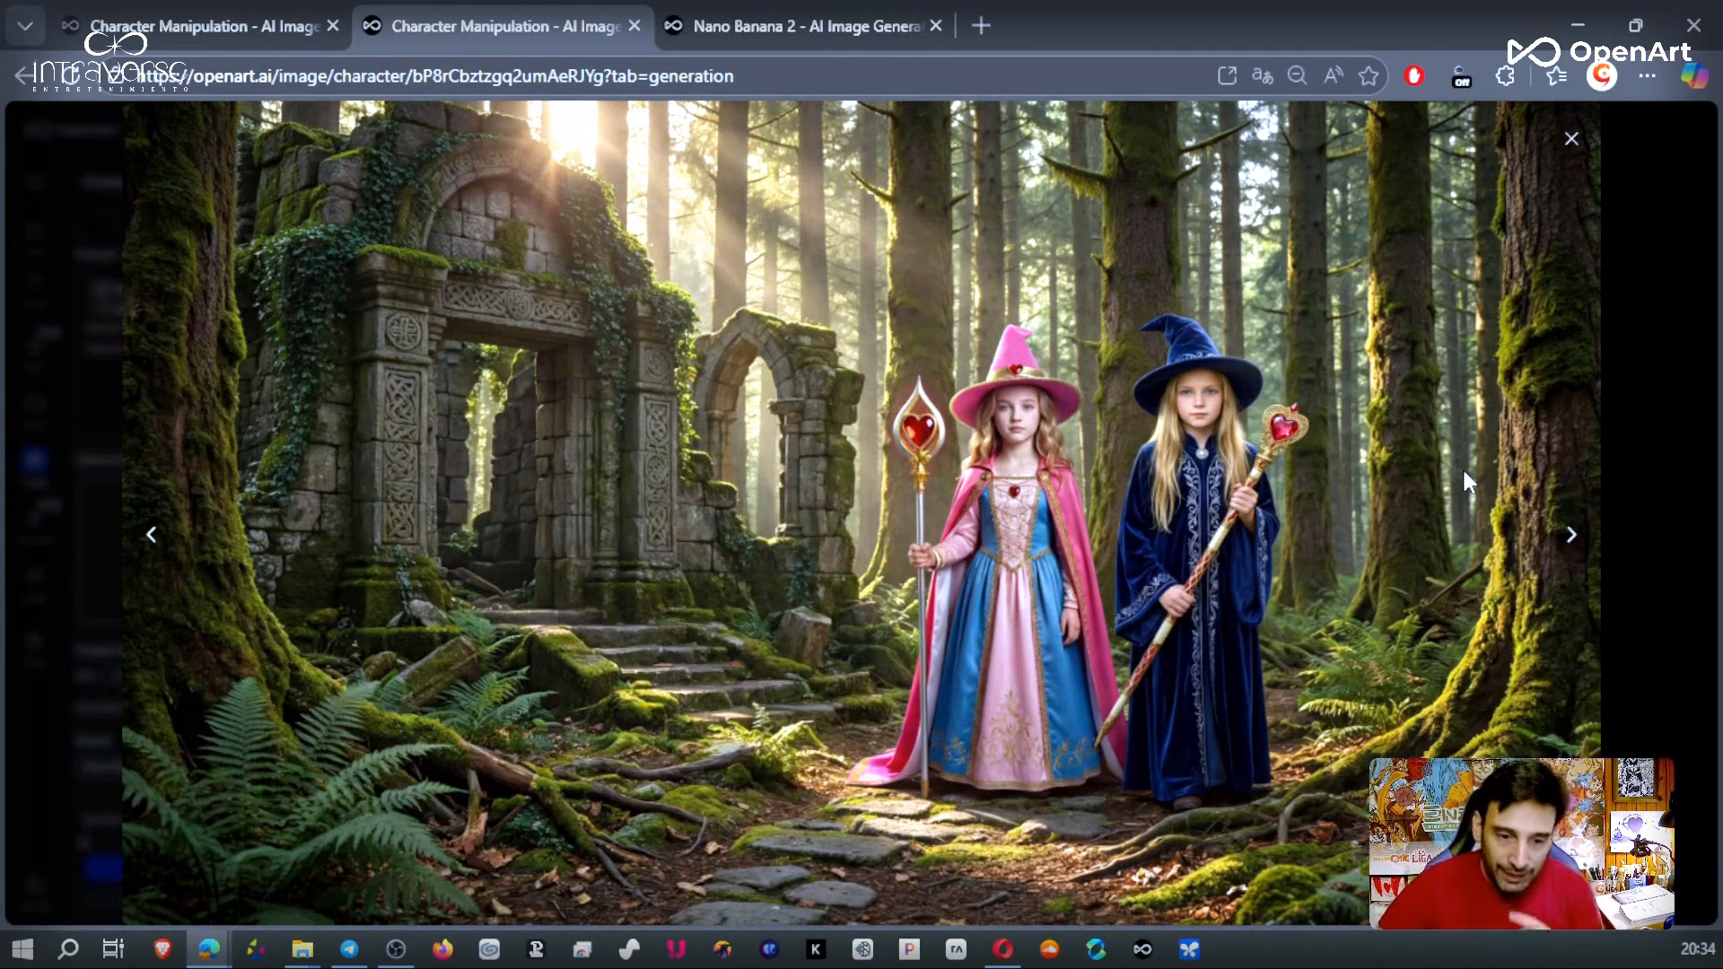
click(1571, 138)
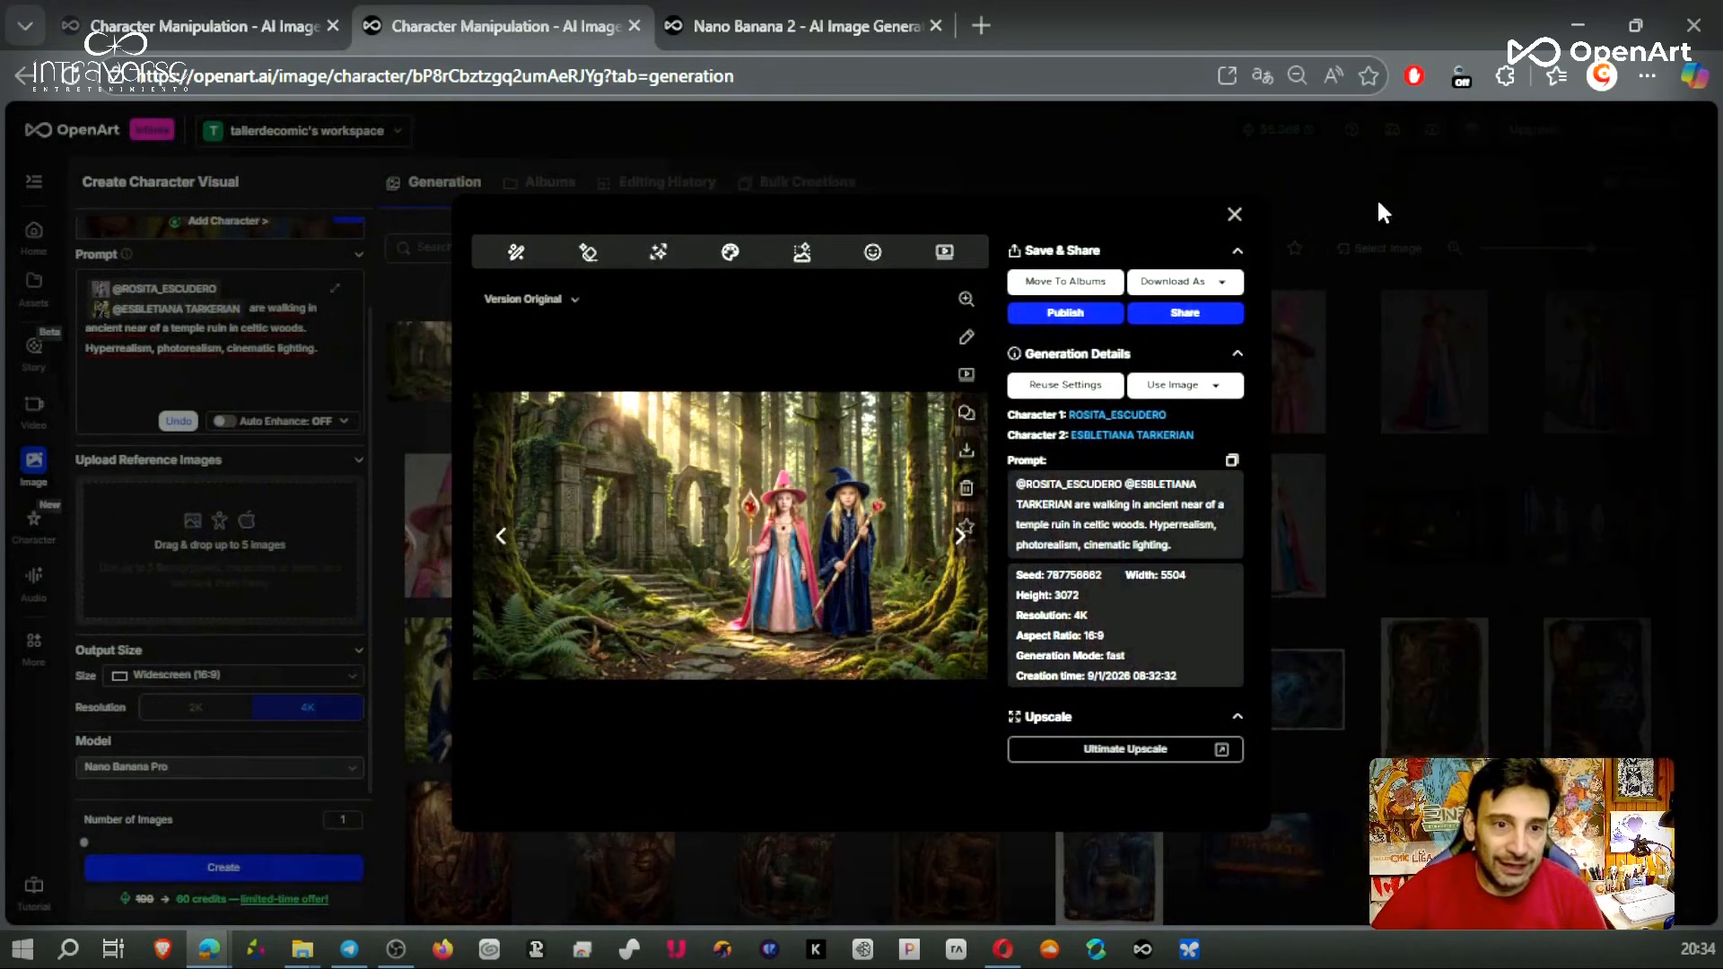
click(1234, 213)
- Add the blue-cloaked wizard with the staff from the saved characters as the scene's third character
scroll(346, 369, up, 2)
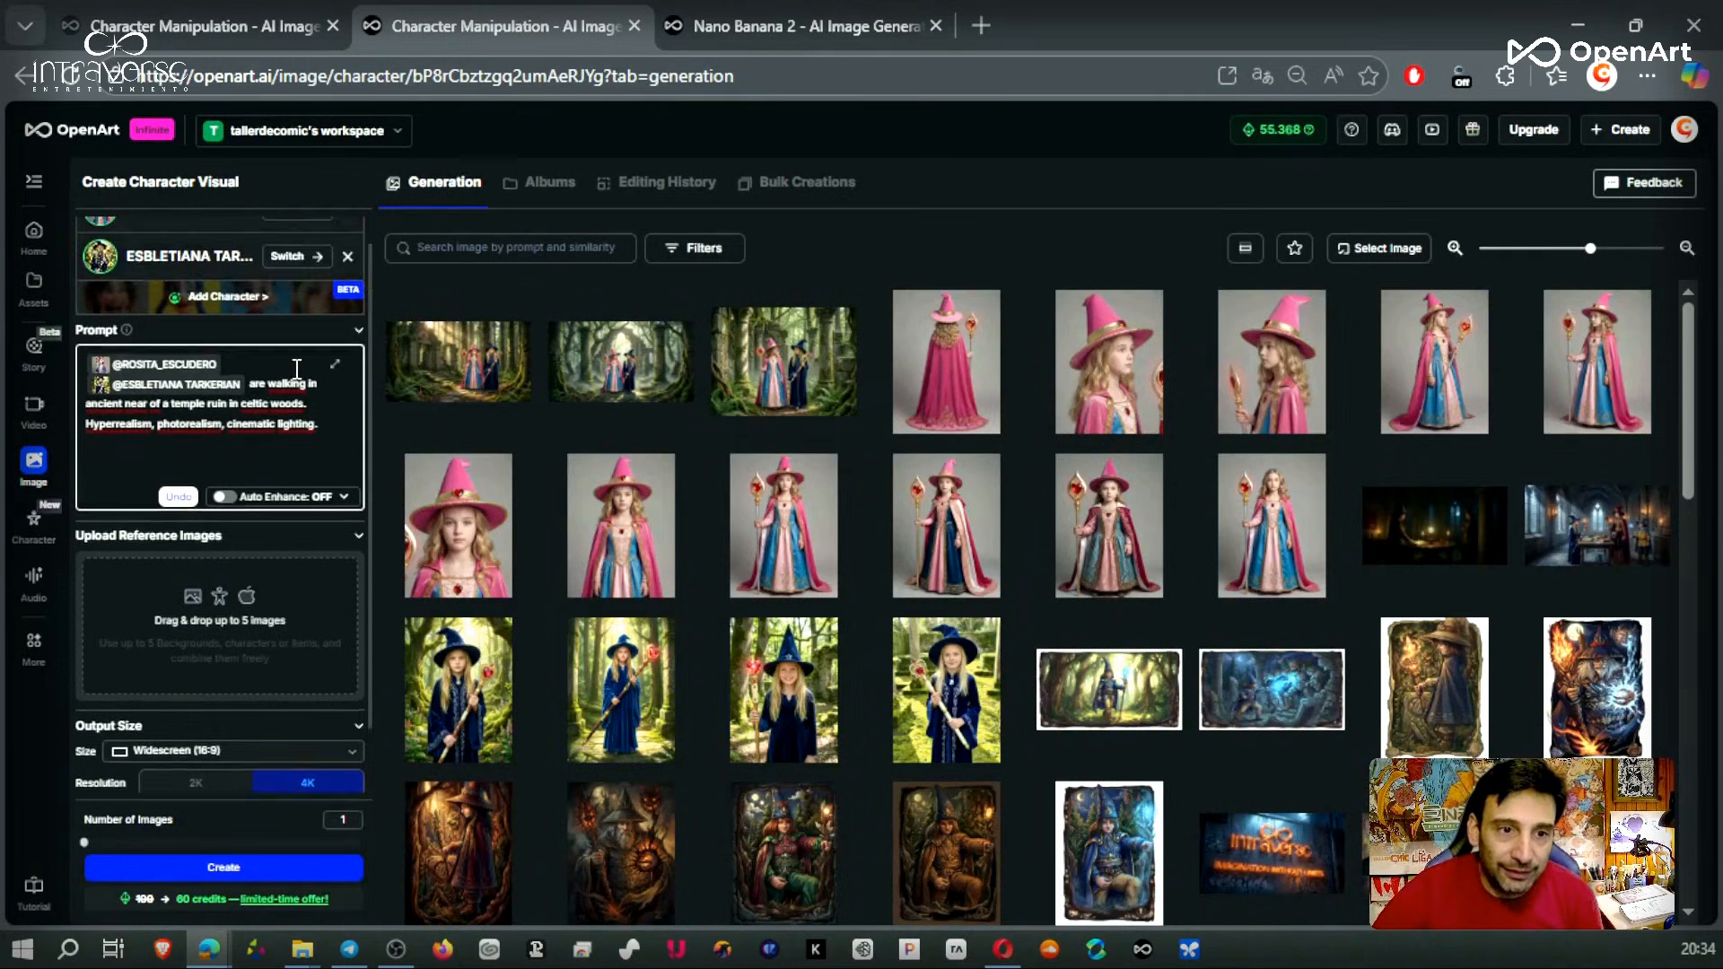
click(263, 336)
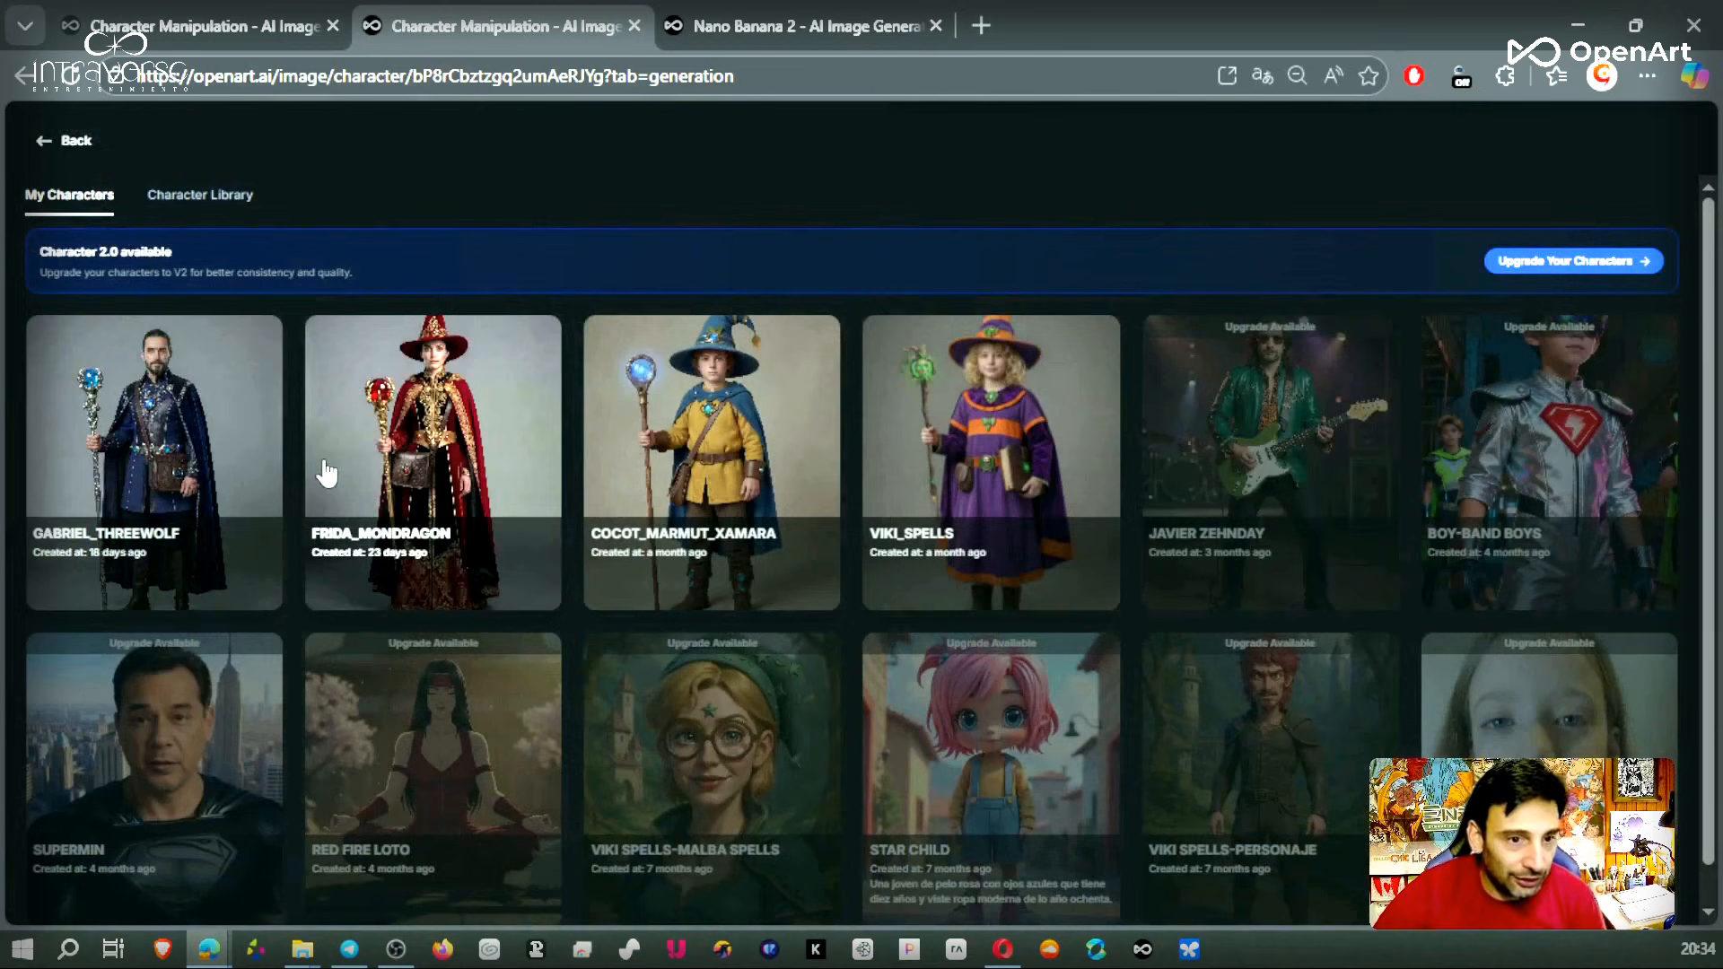
click(230, 453)
- Describe the wizard with "is the back watching in the temple entrance." before the style keywords in the prompt, and generate one image
text(is the back wa)
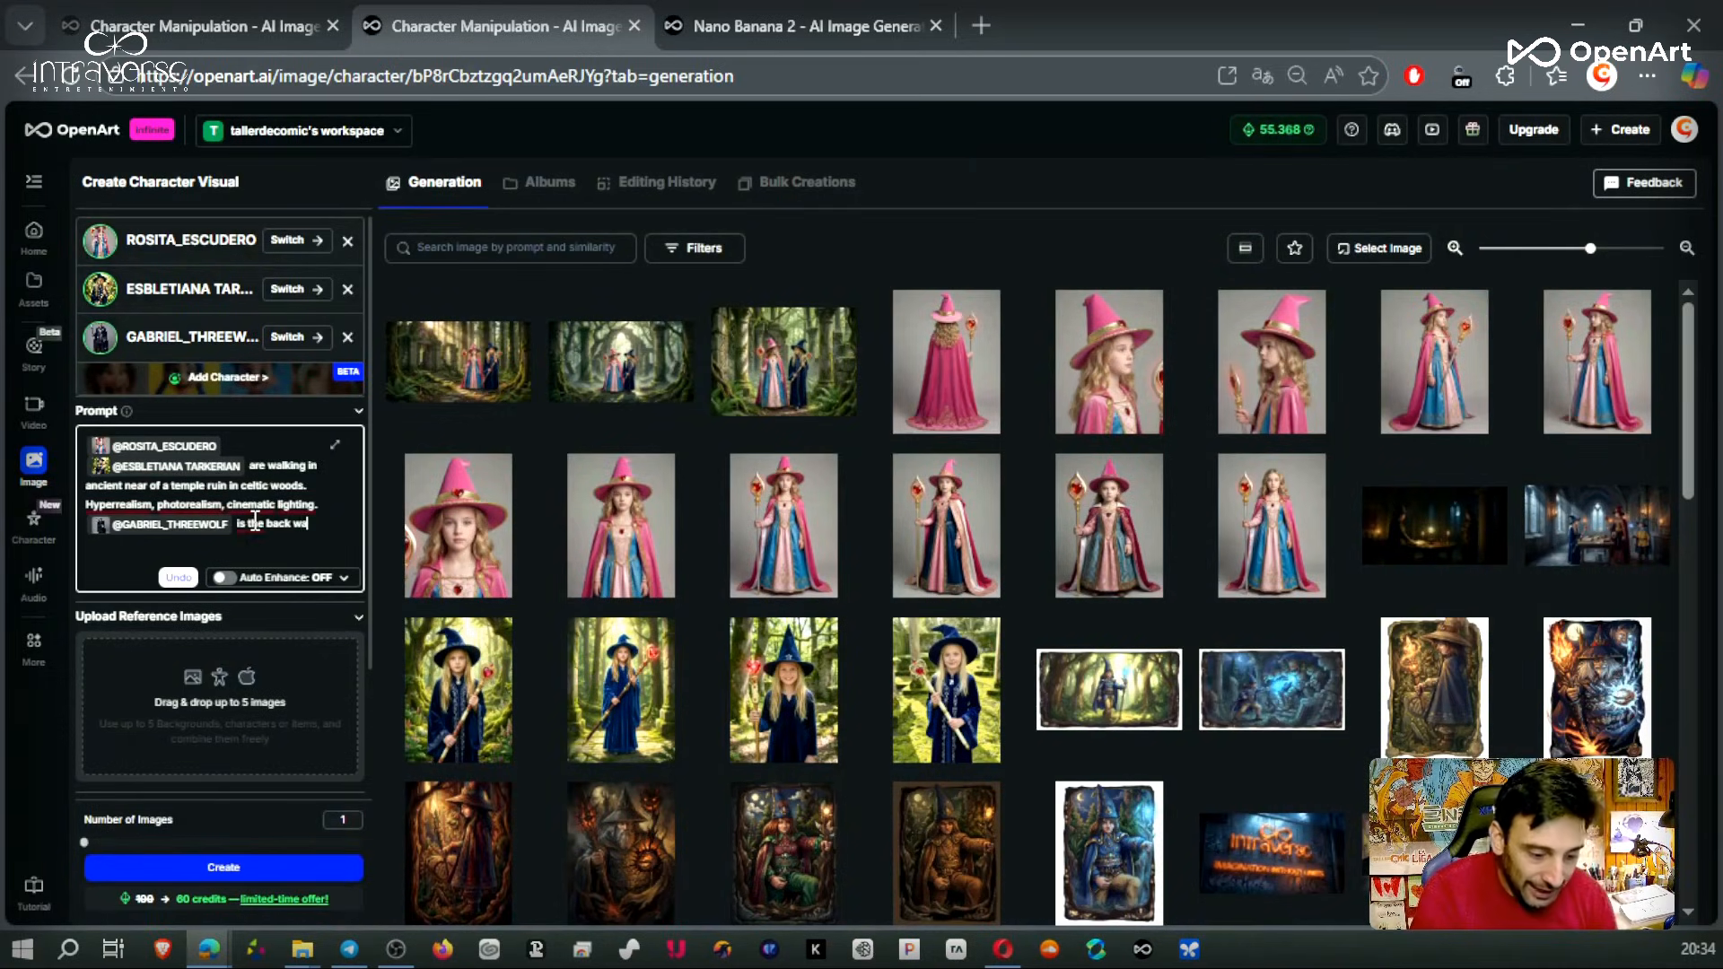
text(tching in the tem)
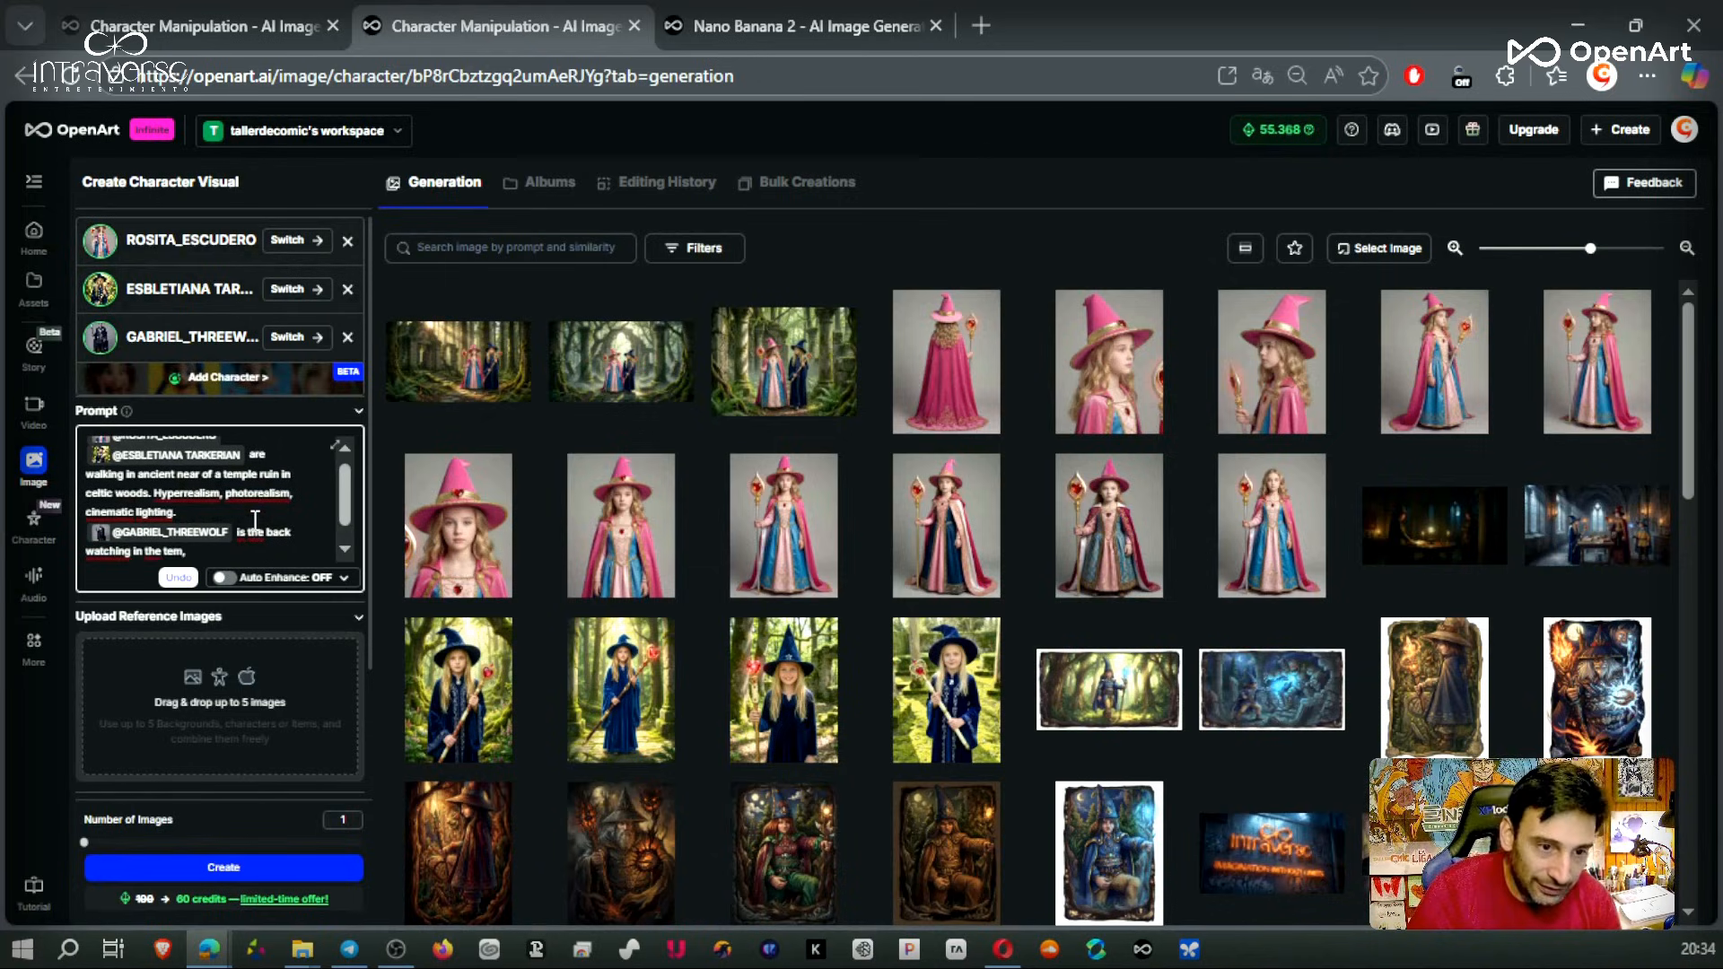
text(ple entrance.Hyperrealism)
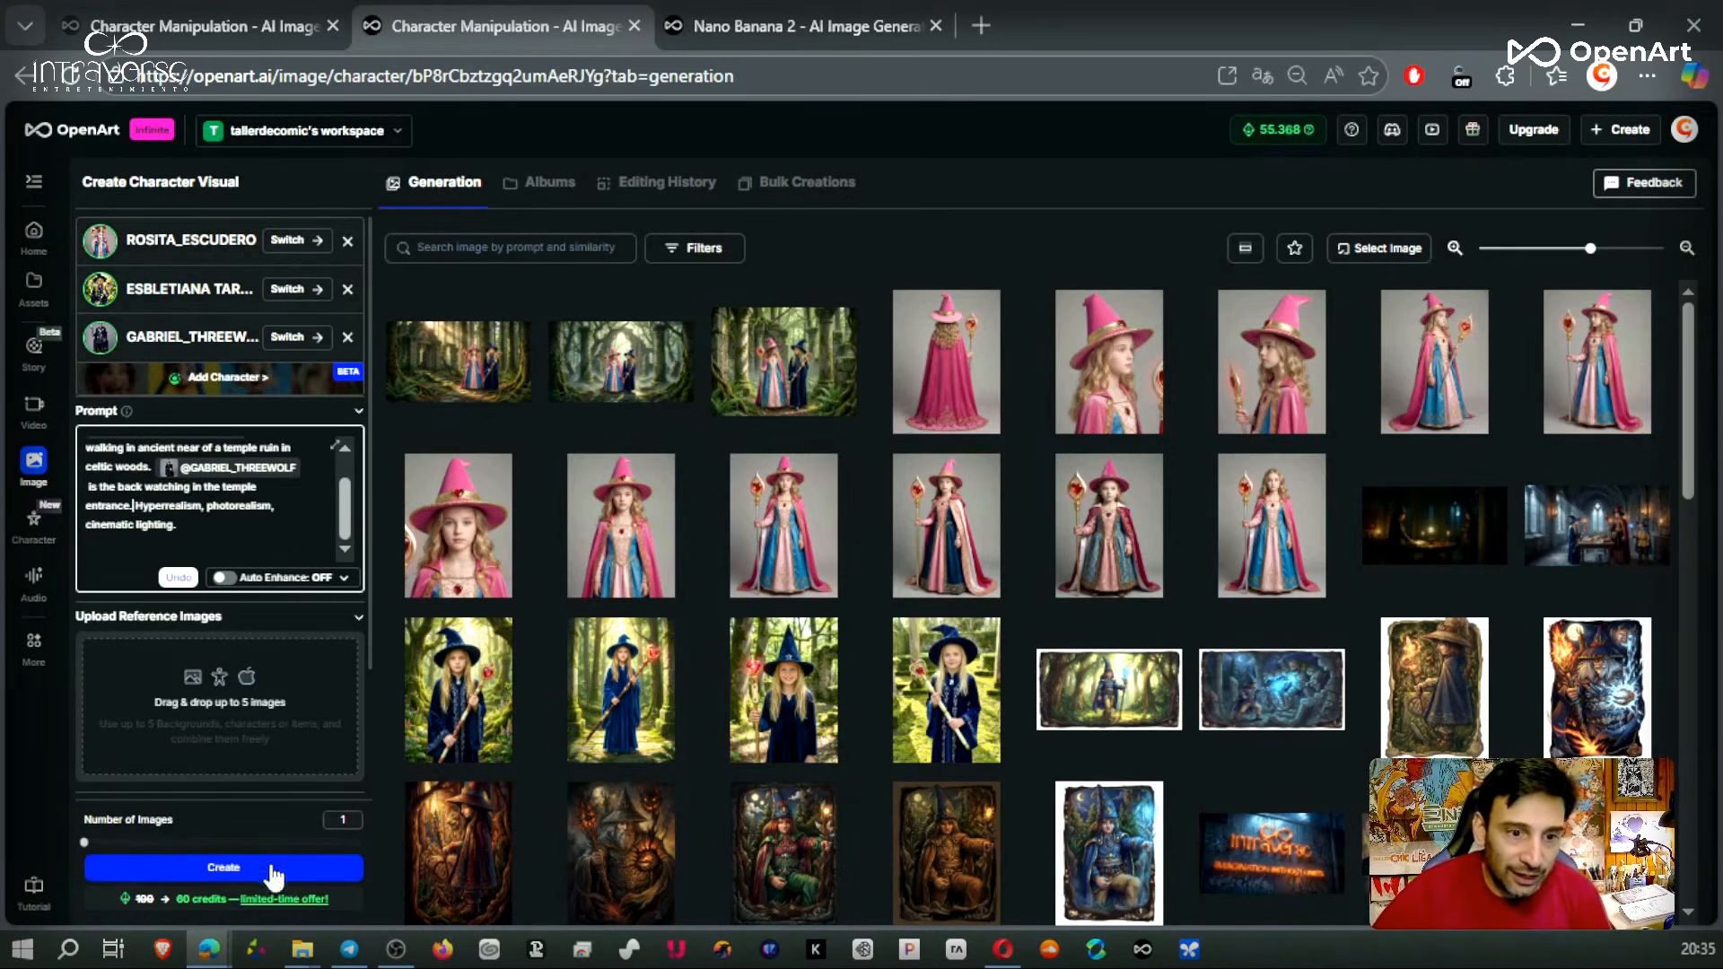
click(295, 867)
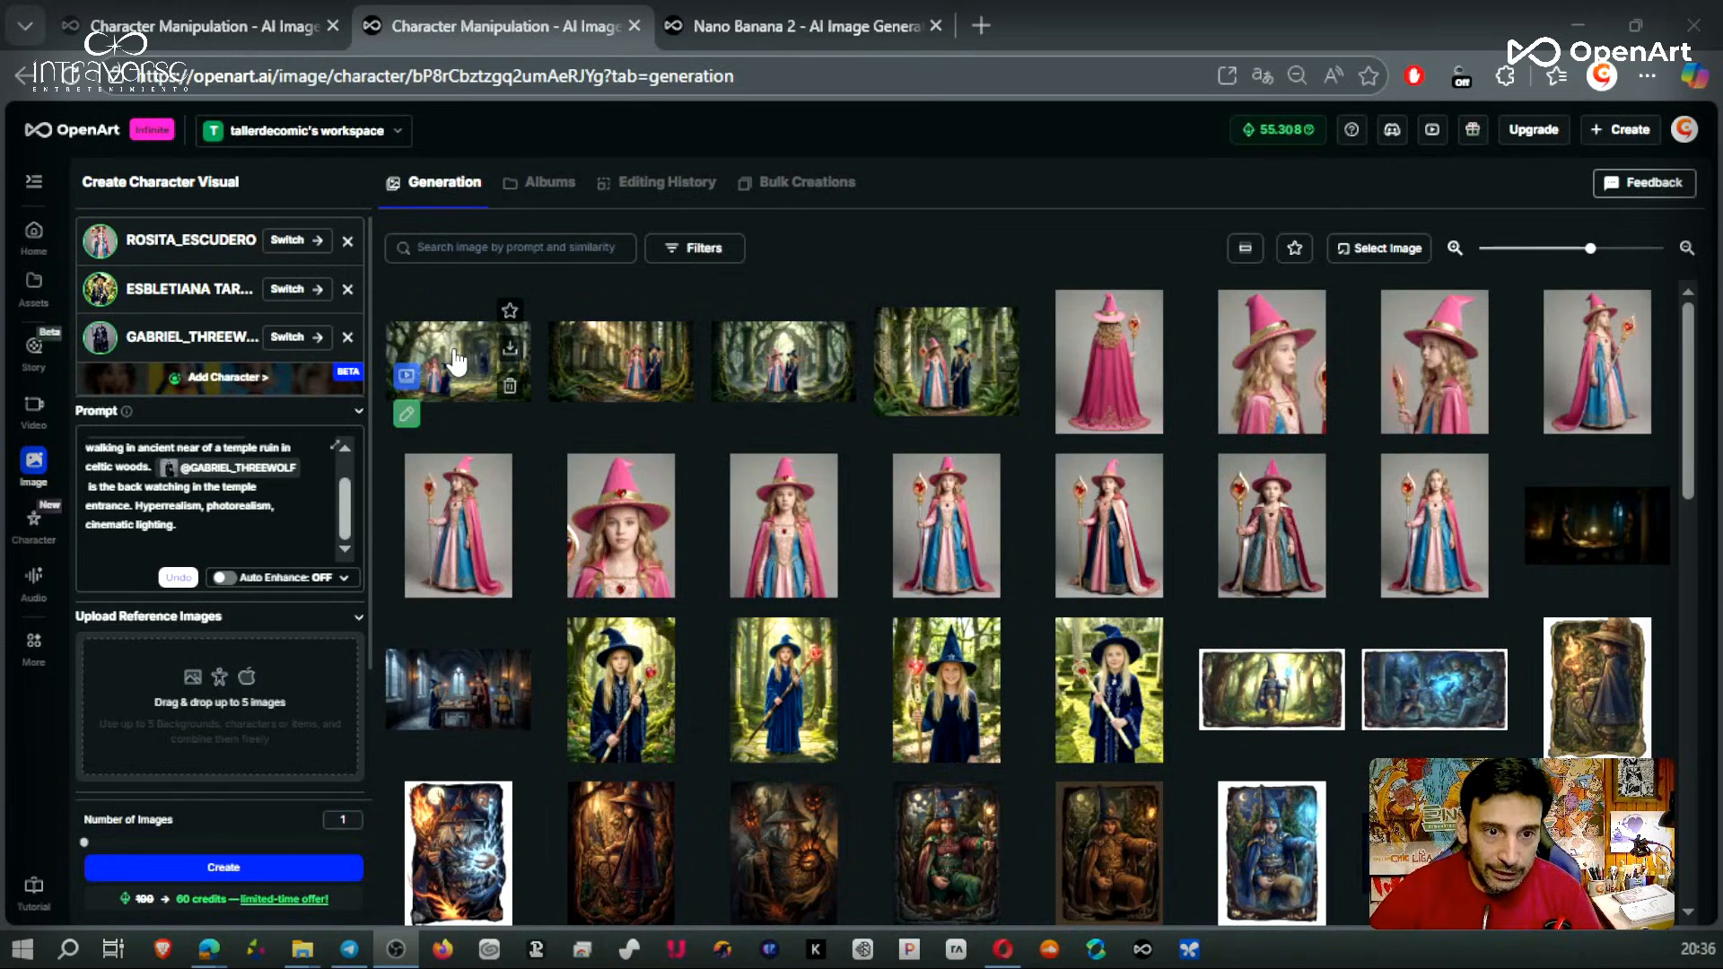
- View the new image of the two sorceresses and the wizard at full size
click(456, 359)
click(965, 299)
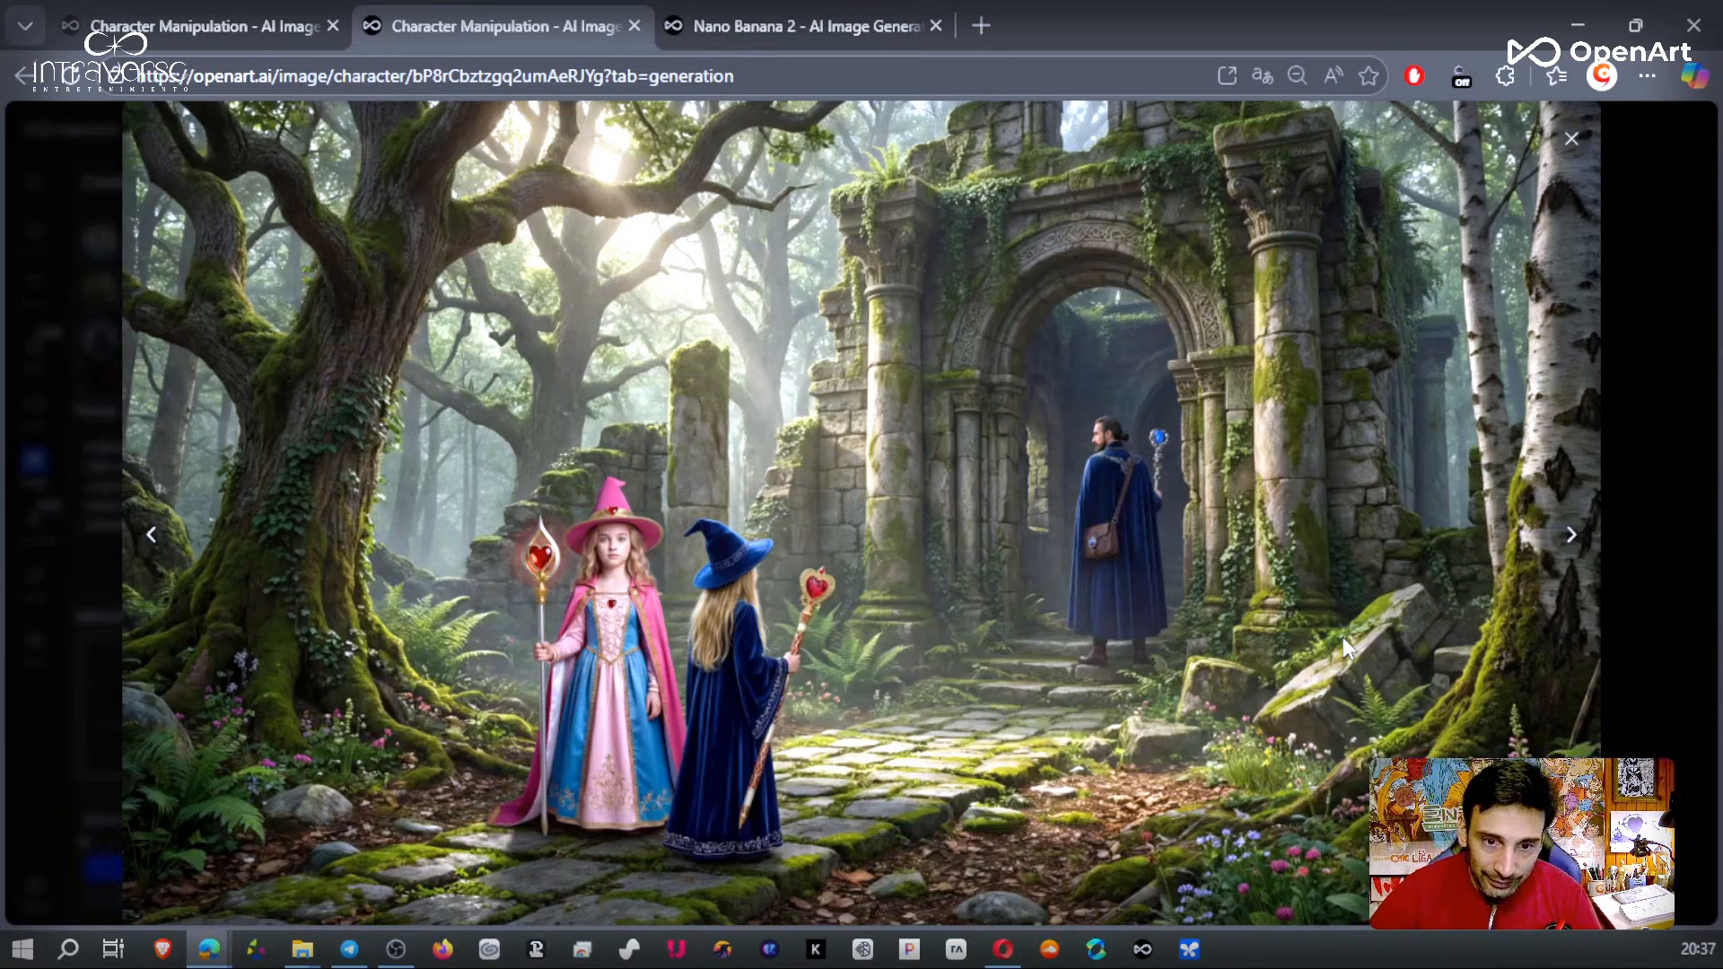